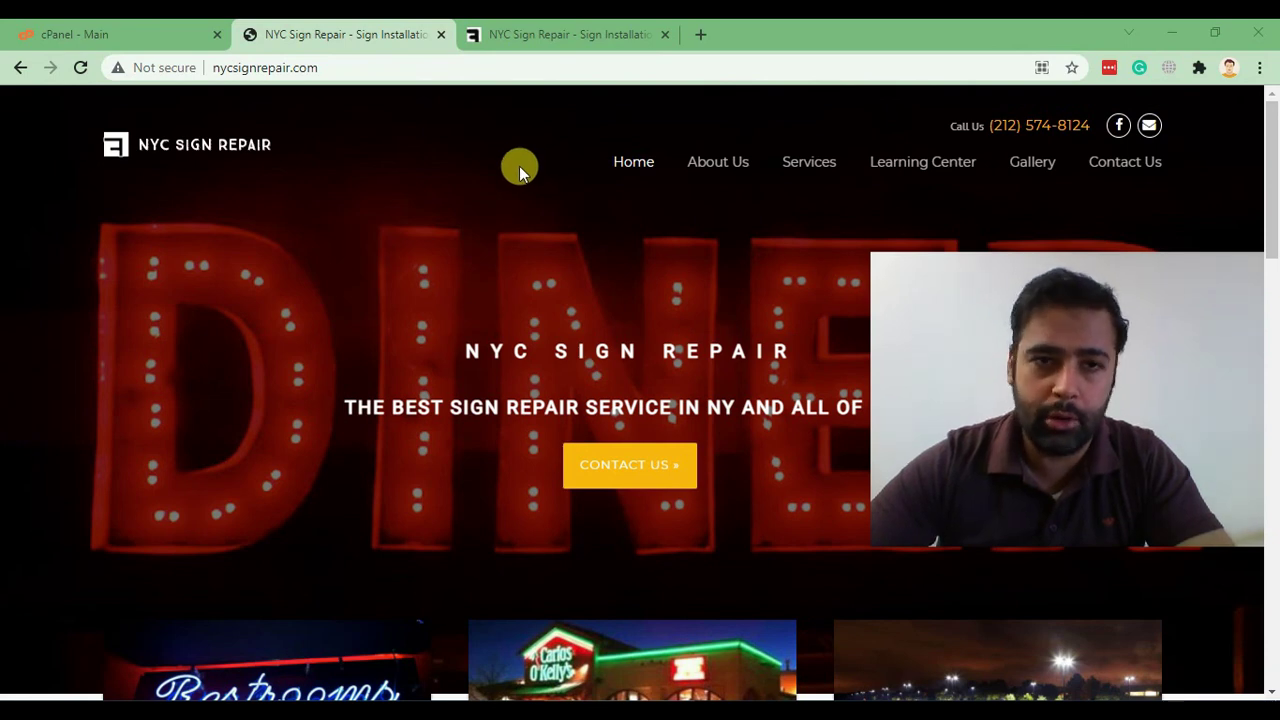
- Browse the live nycsignrepair.com home page, scrolling it and highlighting the Custom Neon Signs description
{"action": "left_click", "coordinate": [343, 66]}
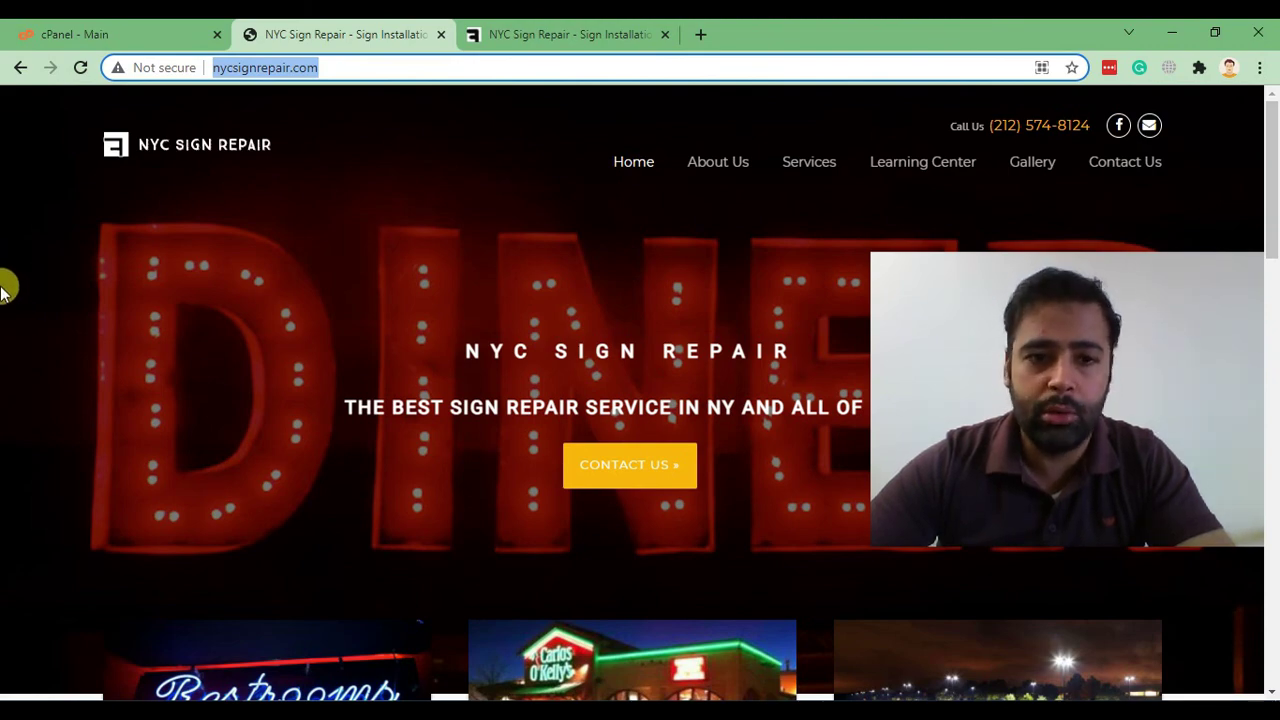
{"action": "scroll", "coordinate": [3, 290], "scroll_direction": "down", "scroll_amount": 8}
{"action": "scroll", "coordinate": [3, 288], "scroll_direction": "up", "scroll_amount": 2}
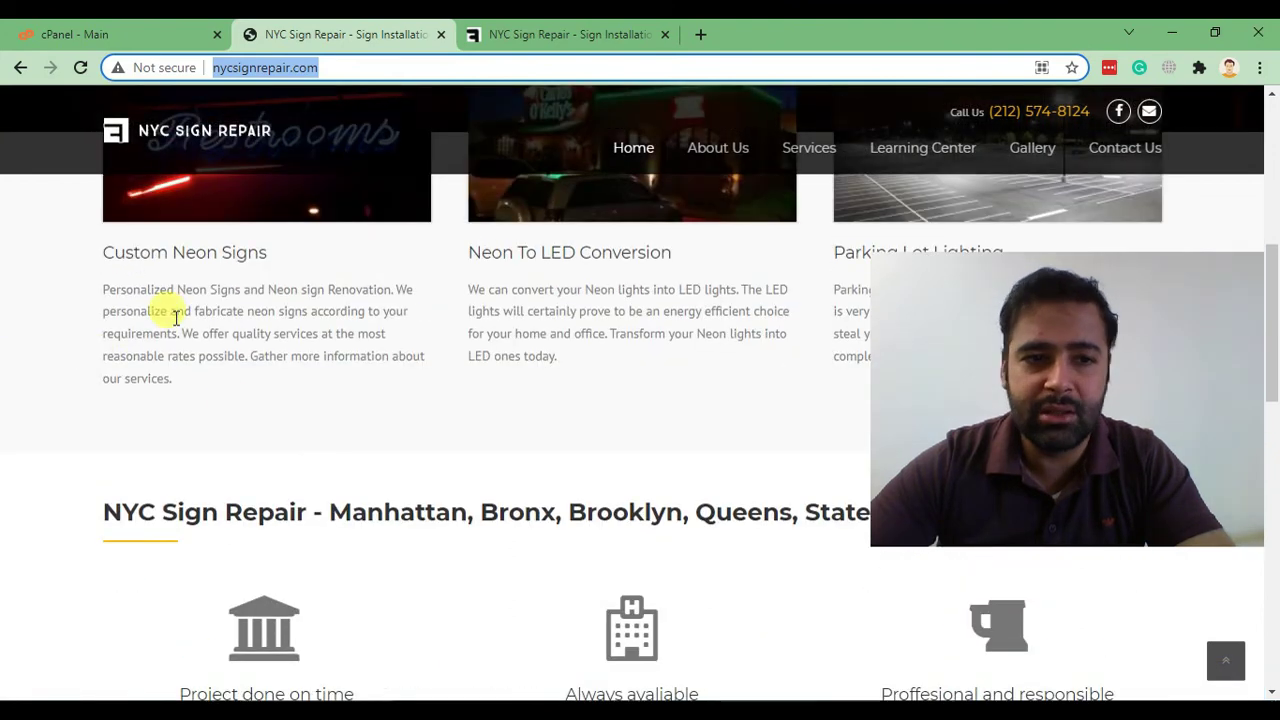
{"action": "left_click_drag", "start_coordinate": [99, 284], "coordinate": [308, 358]}
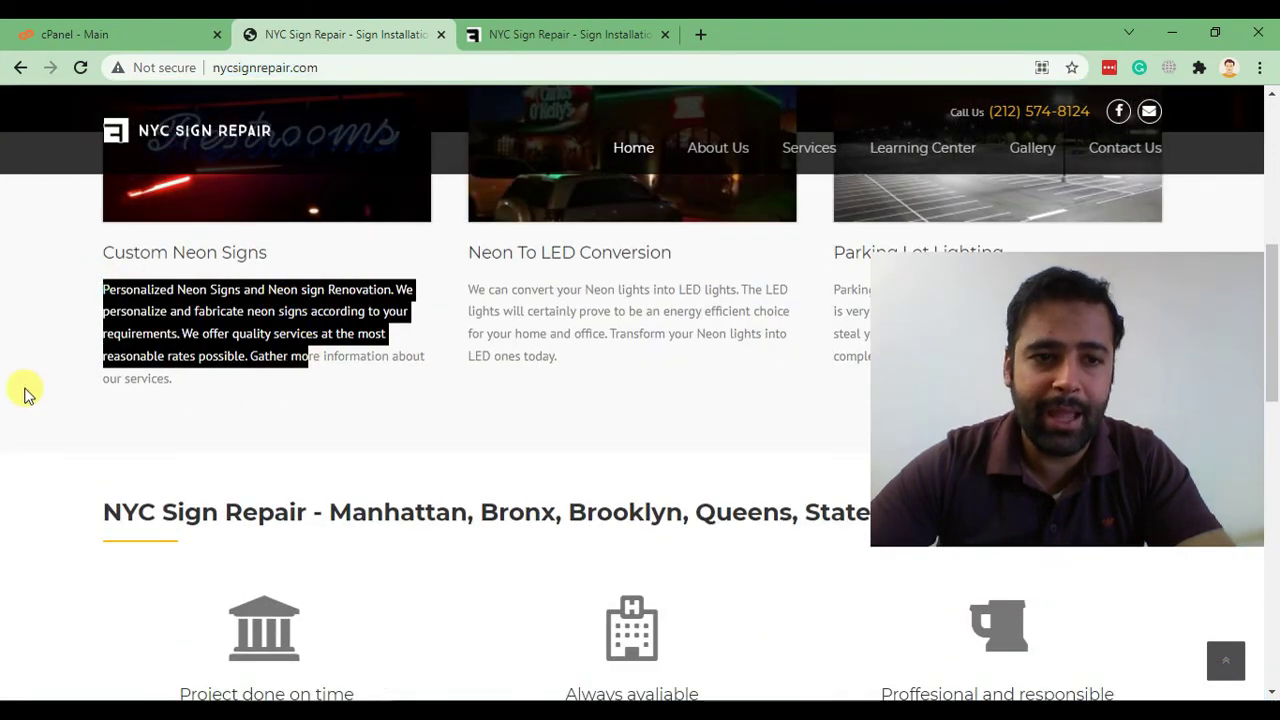
{"action": "left_click", "coordinate": [27, 393]}
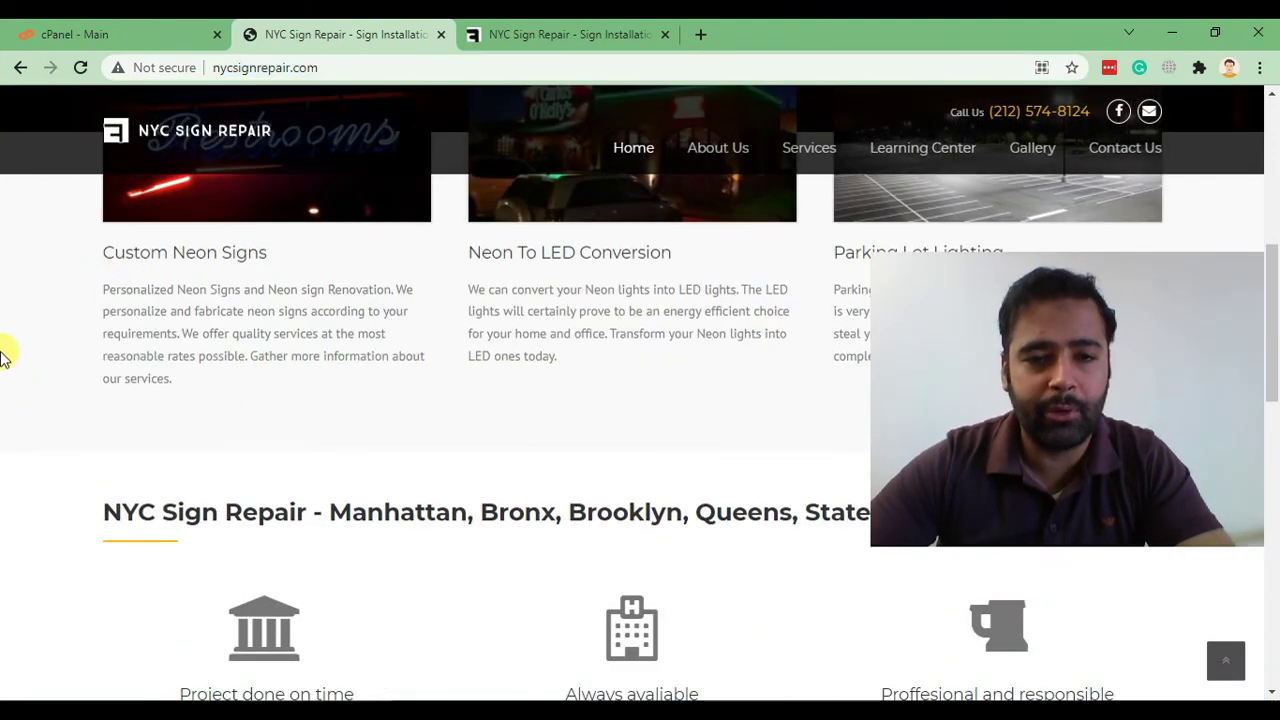
{"action": "scroll", "coordinate": [3, 355], "scroll_direction": "up", "scroll_amount": 6}
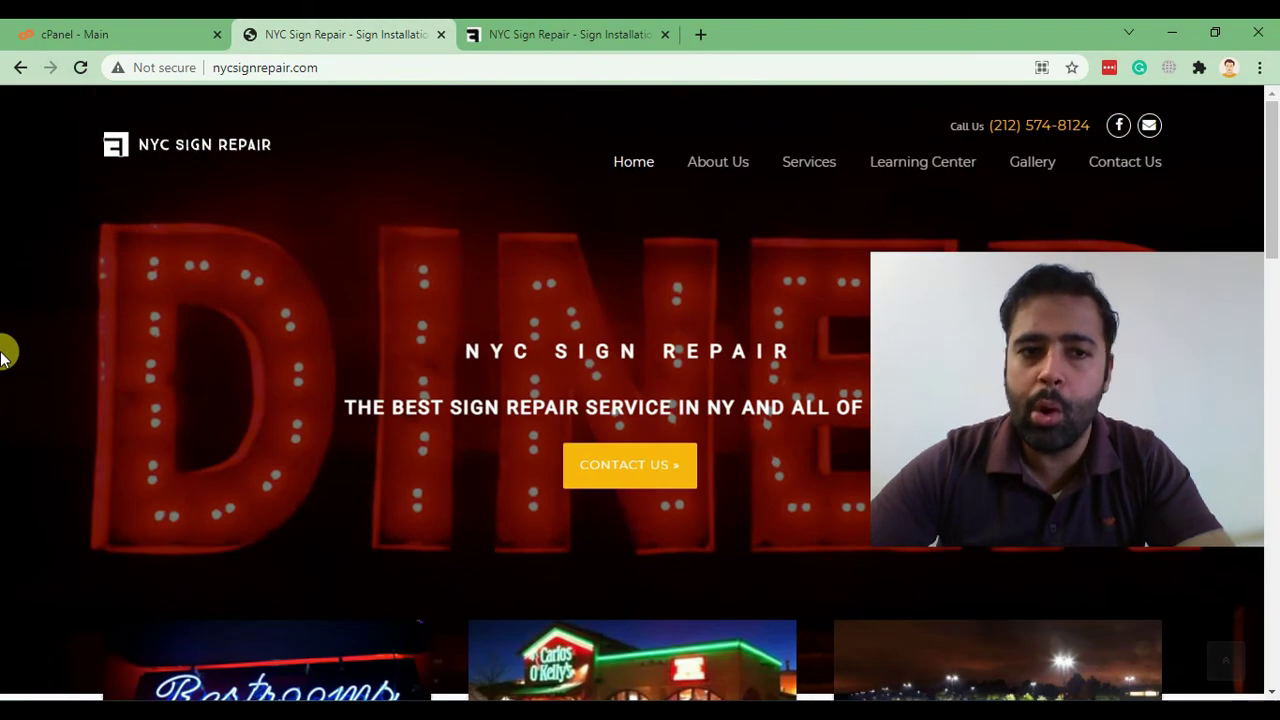
- Switch to the nycsignrepair.com/staging tab and scroll through the staging home page
{"action": "left_click", "coordinate": [522, 42]}
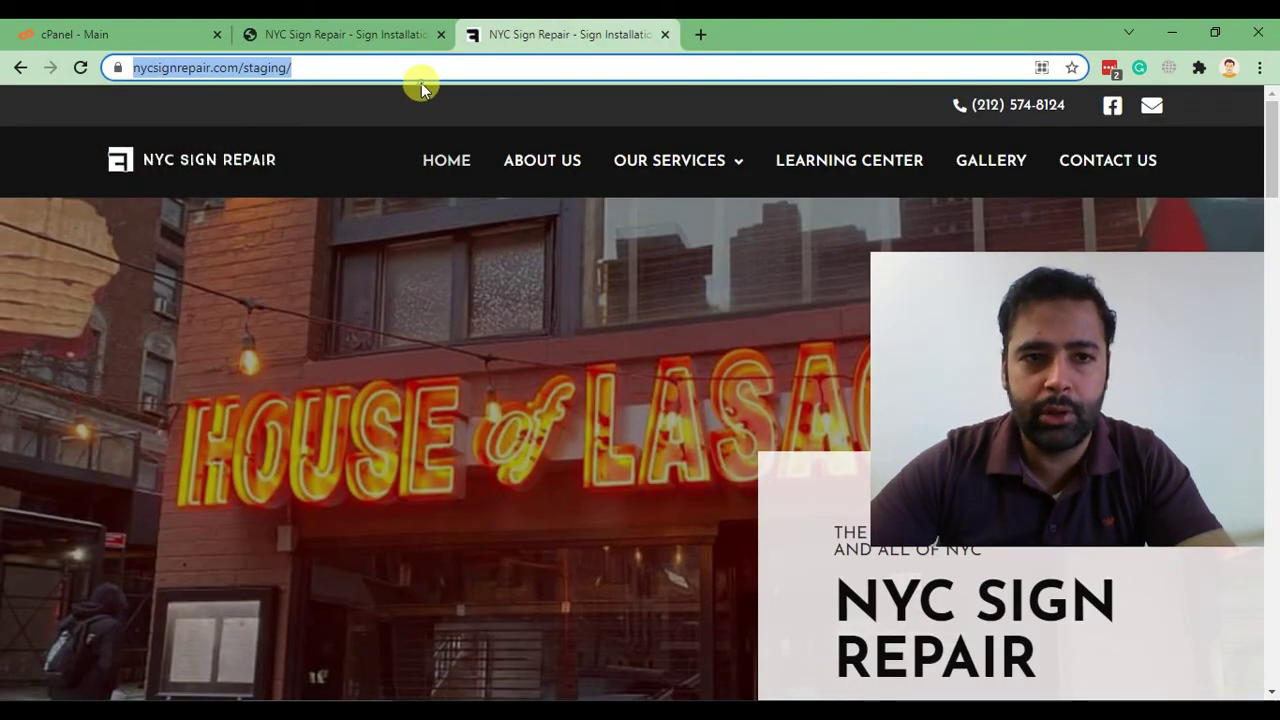
{"action": "left_click", "coordinate": [478, 67]}
{"action": "triple_click", "coordinate": [318, 67]}
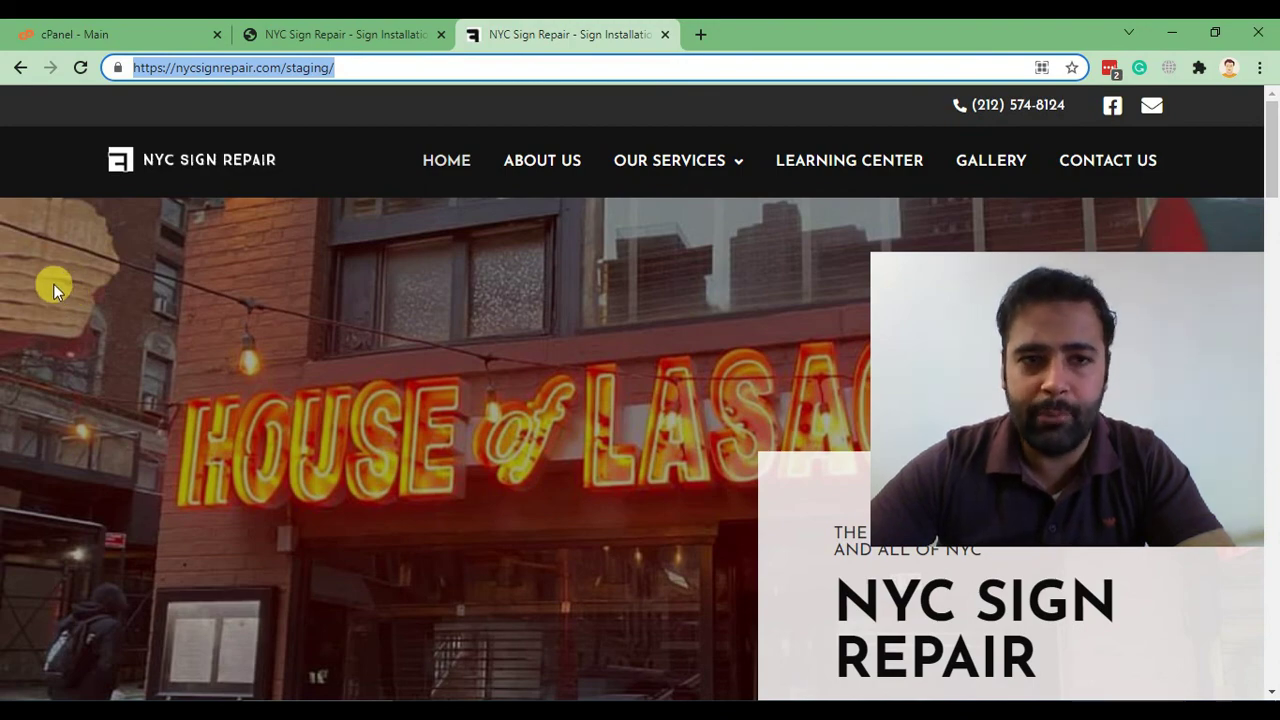
{"action": "scroll", "coordinate": [287, 304], "scroll_direction": "down", "scroll_amount": 12}
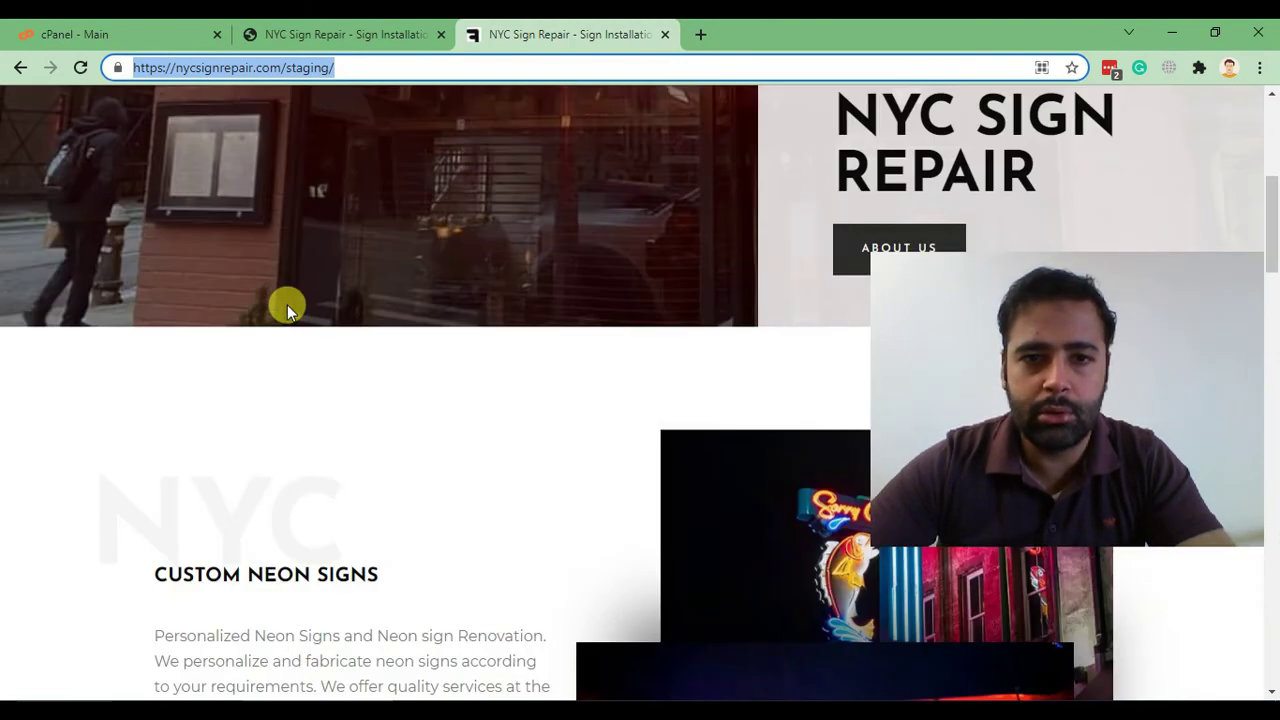
{"action": "scroll", "coordinate": [3, 300], "scroll_direction": "down", "scroll_amount": 8}
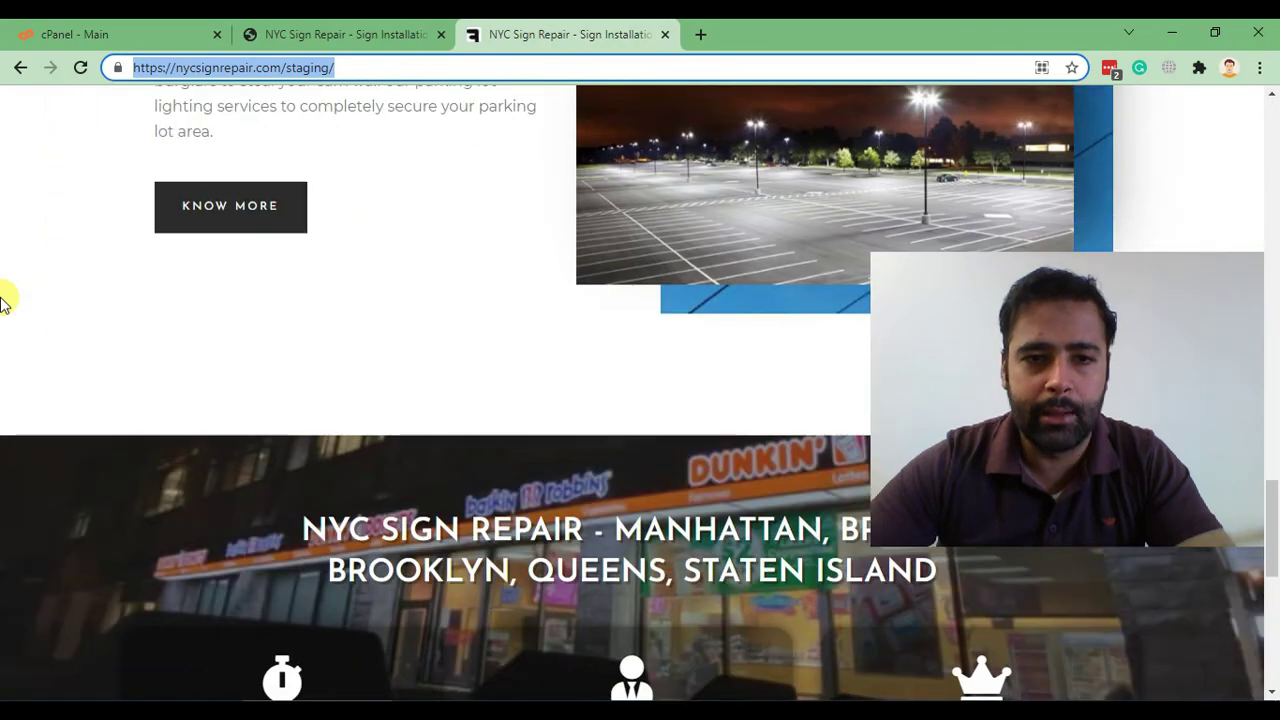
{"action": "scroll", "coordinate": [3, 300], "scroll_direction": "down", "scroll_amount": 5}
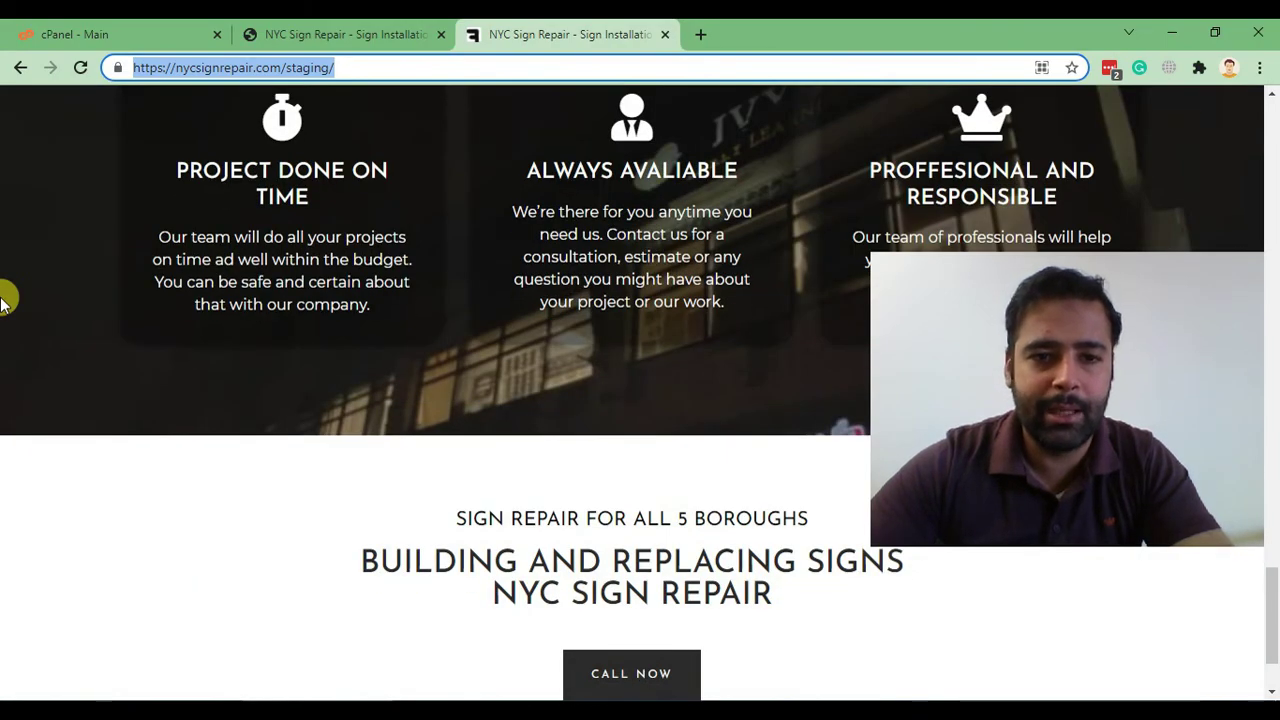
{"action": "scroll", "coordinate": [3, 300], "scroll_direction": "down", "scroll_amount": 2}
{"action": "scroll", "coordinate": [3, 300], "scroll_direction": "up", "scroll_amount": 20}
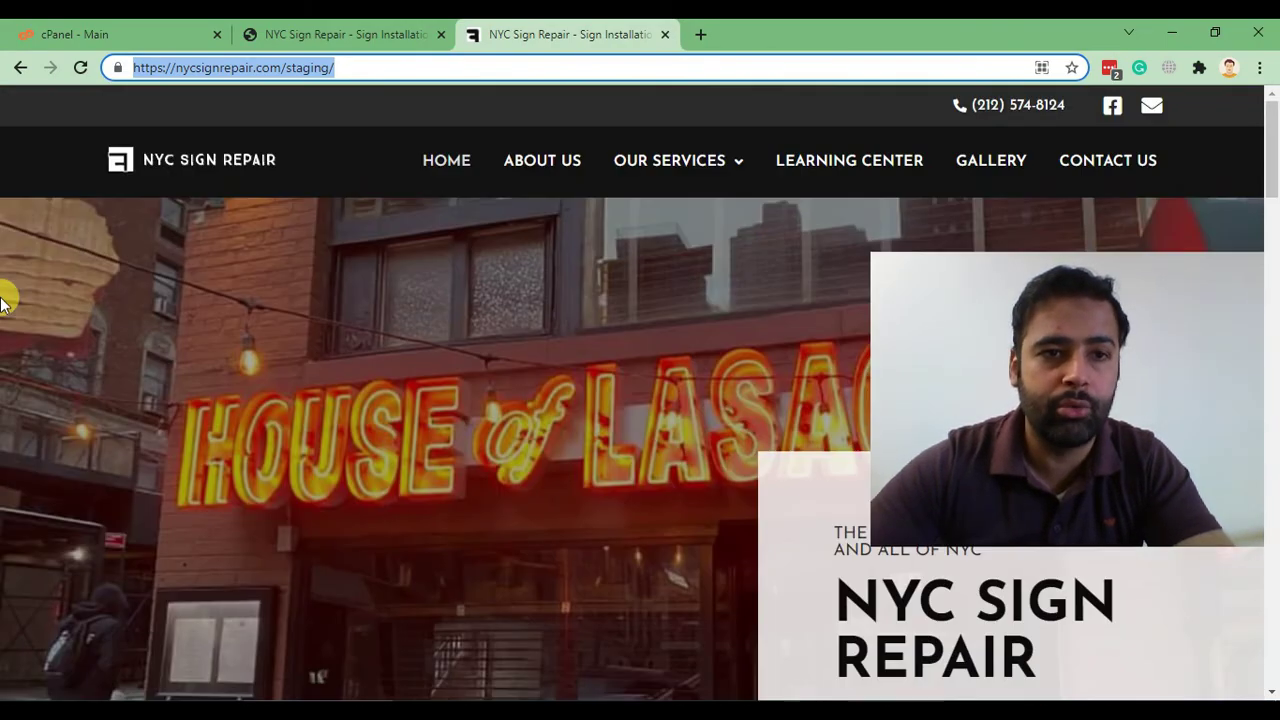
- Select the staging address, then switch to the live site tab and select its address
{"action": "left_click", "coordinate": [396, 70]}
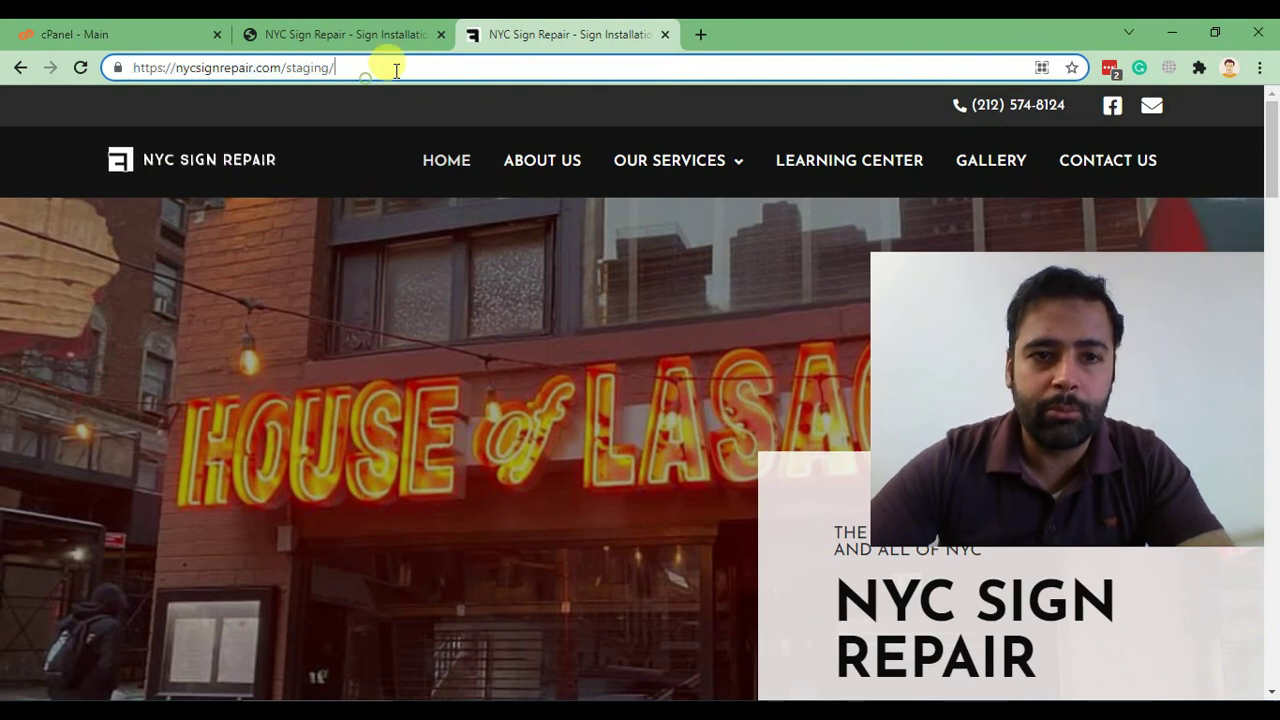
{"action": "left_click_drag", "start_coordinate": [396, 70], "coordinate": [109, 63]}
{"action": "left_click", "coordinate": [357, 34]}
{"action": "left_click", "coordinate": [218, 66]}
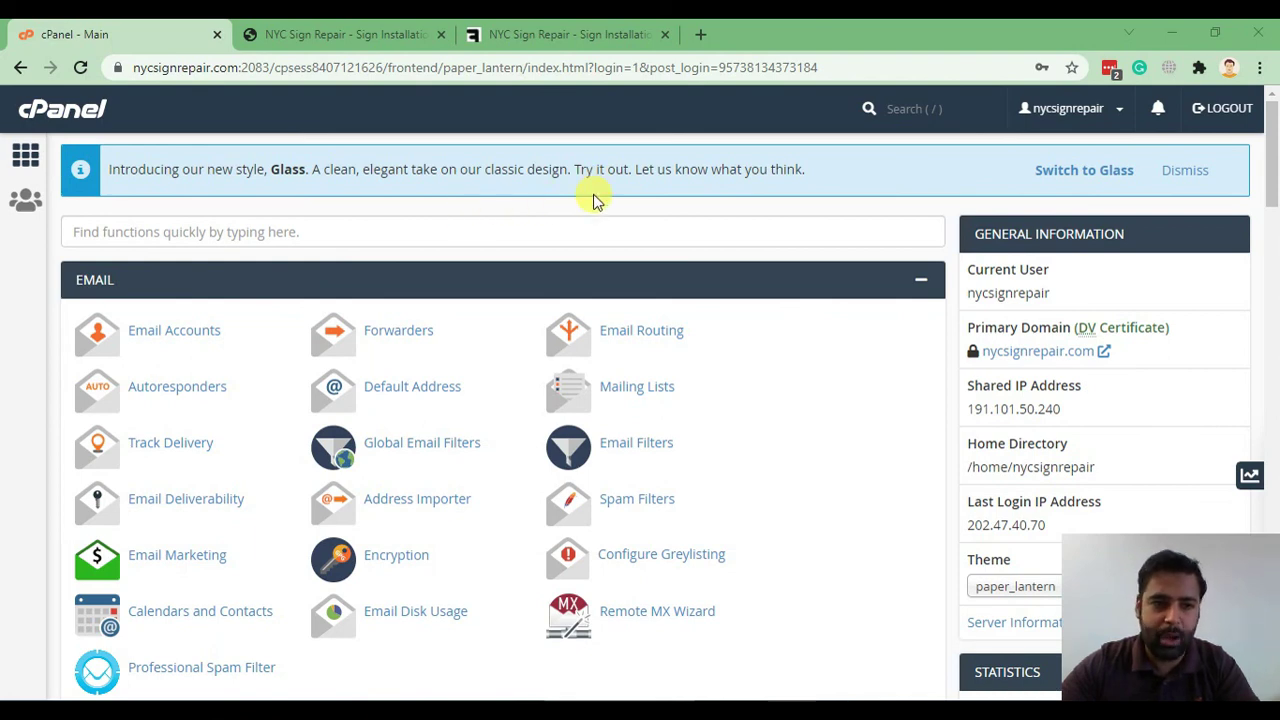
- Go back to the cPanel dashboard and launch File Manager from the Files section
{"action": "left_click", "coordinate": [337, 34]}
{"action": "left_click", "coordinate": [314, 66]}
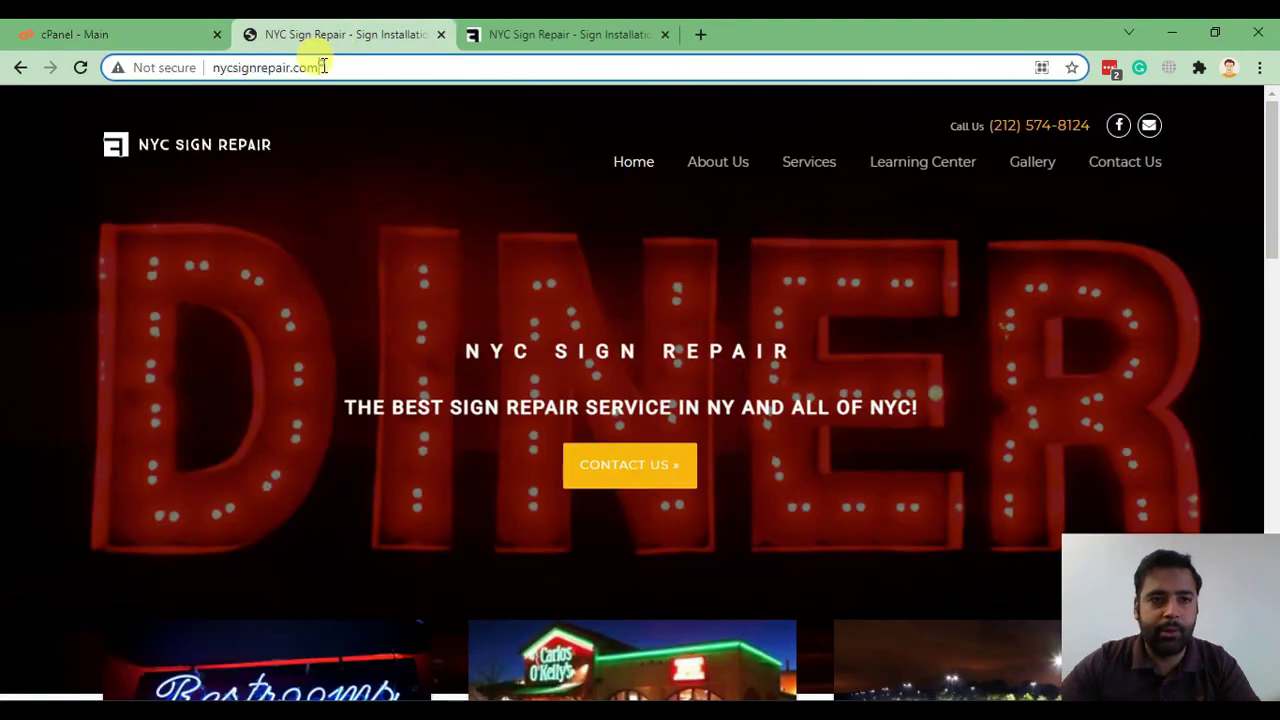
{"action": "left_click", "coordinate": [215, 64]}
{"action": "left_click", "coordinate": [120, 34]}
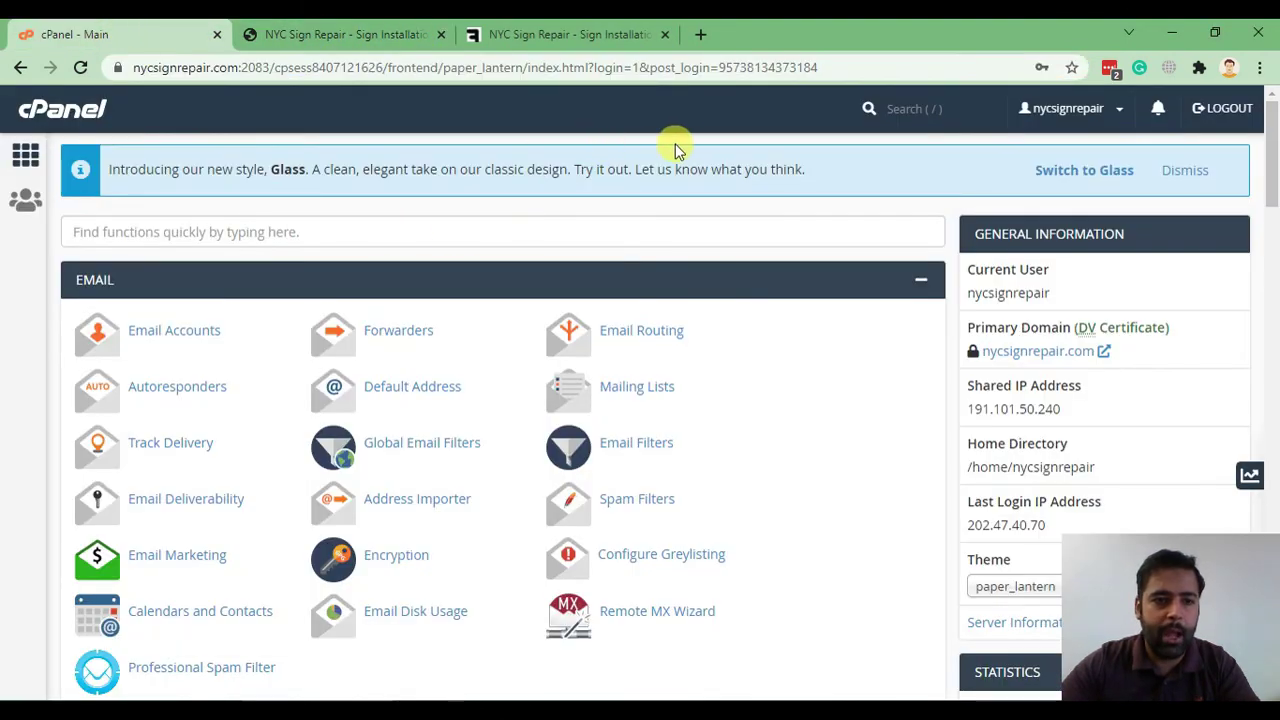
{"action": "scroll", "coordinate": [723, 145], "scroll_direction": "down", "scroll_amount": 5}
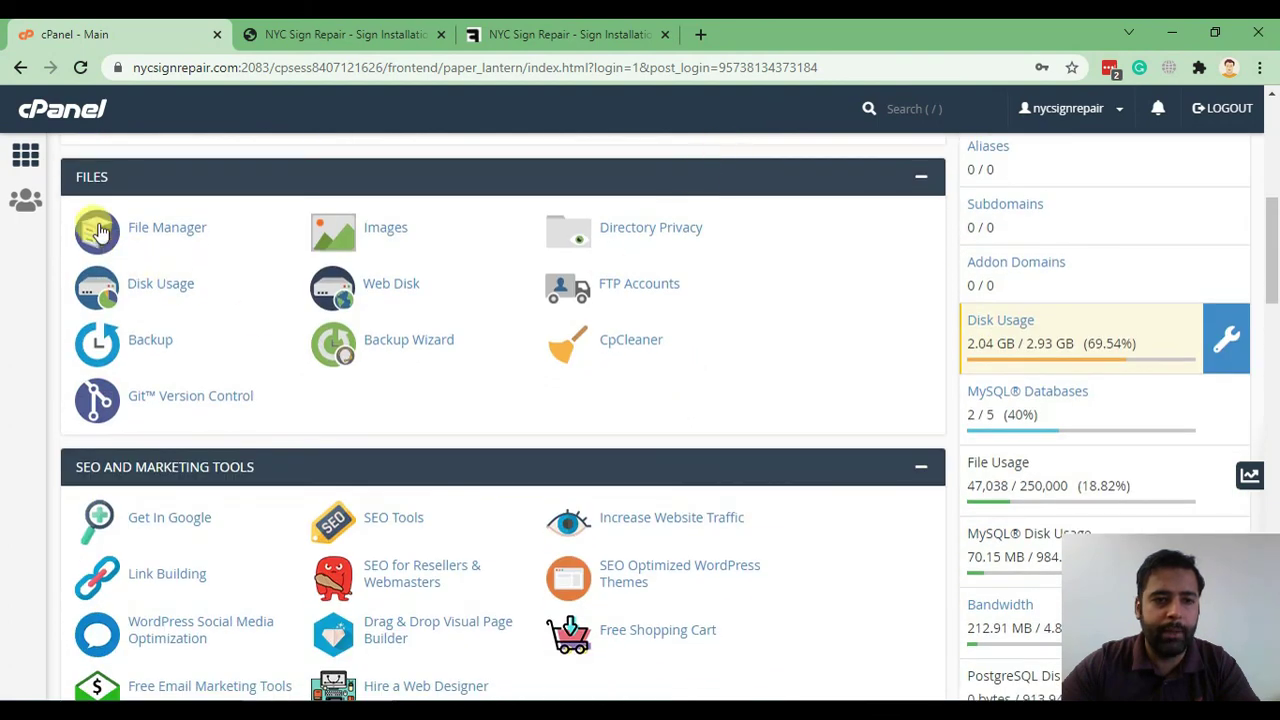
{"action": "left_click", "coordinate": [158, 228]}
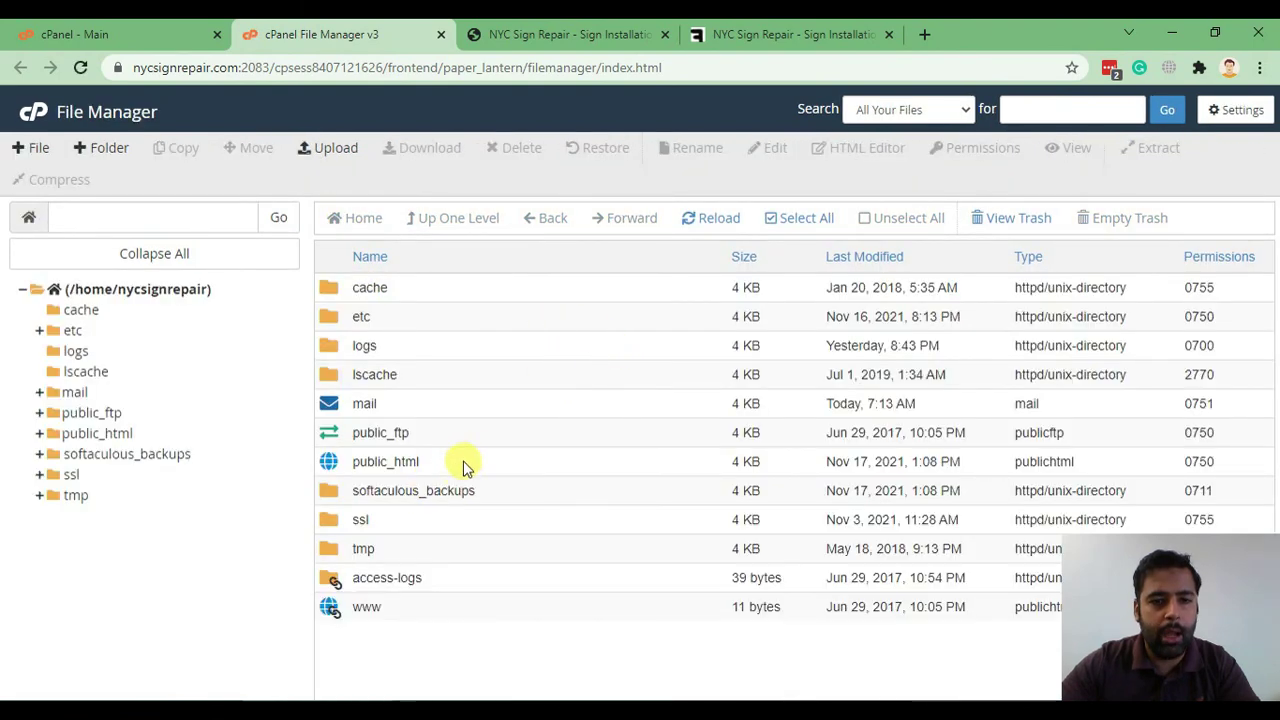
- Open public_html and select the wp-content folder among the WordPress files
{"action": "double_click", "coordinate": [475, 465]}
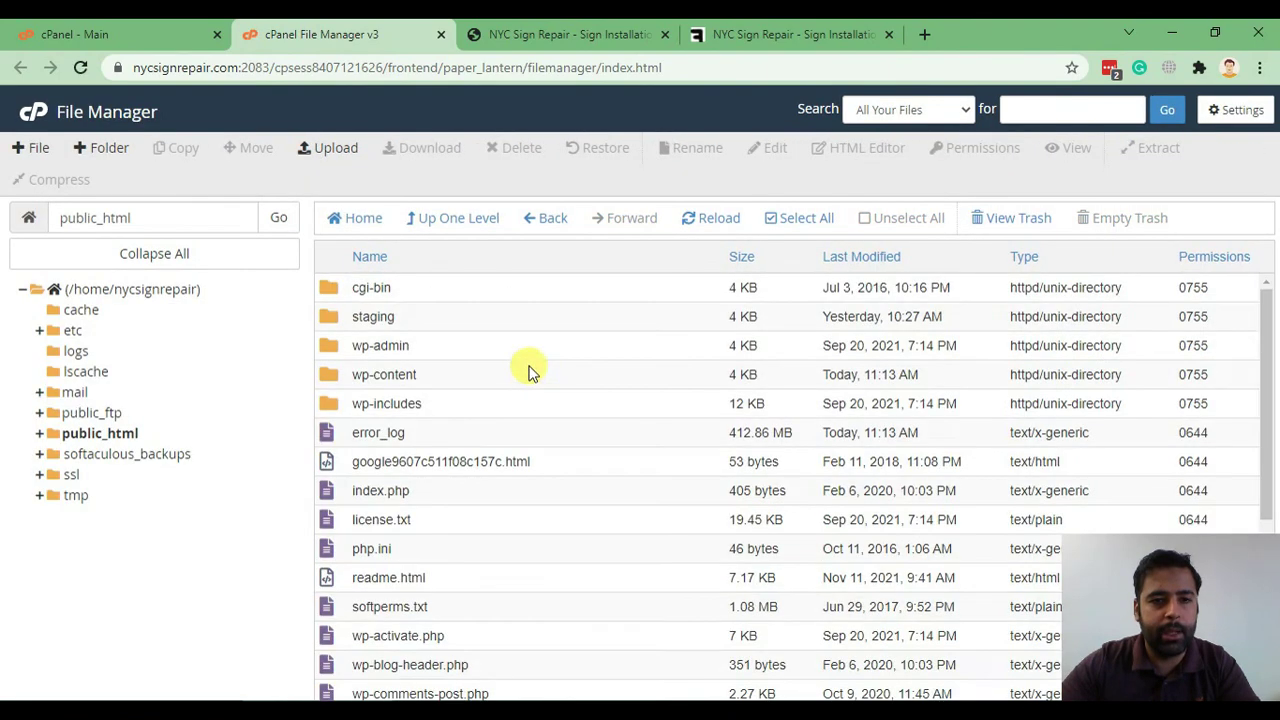
{"action": "left_click", "coordinate": [430, 344]}
{"action": "scroll", "coordinate": [563, 365], "scroll_direction": "down", "scroll_amount": 3}
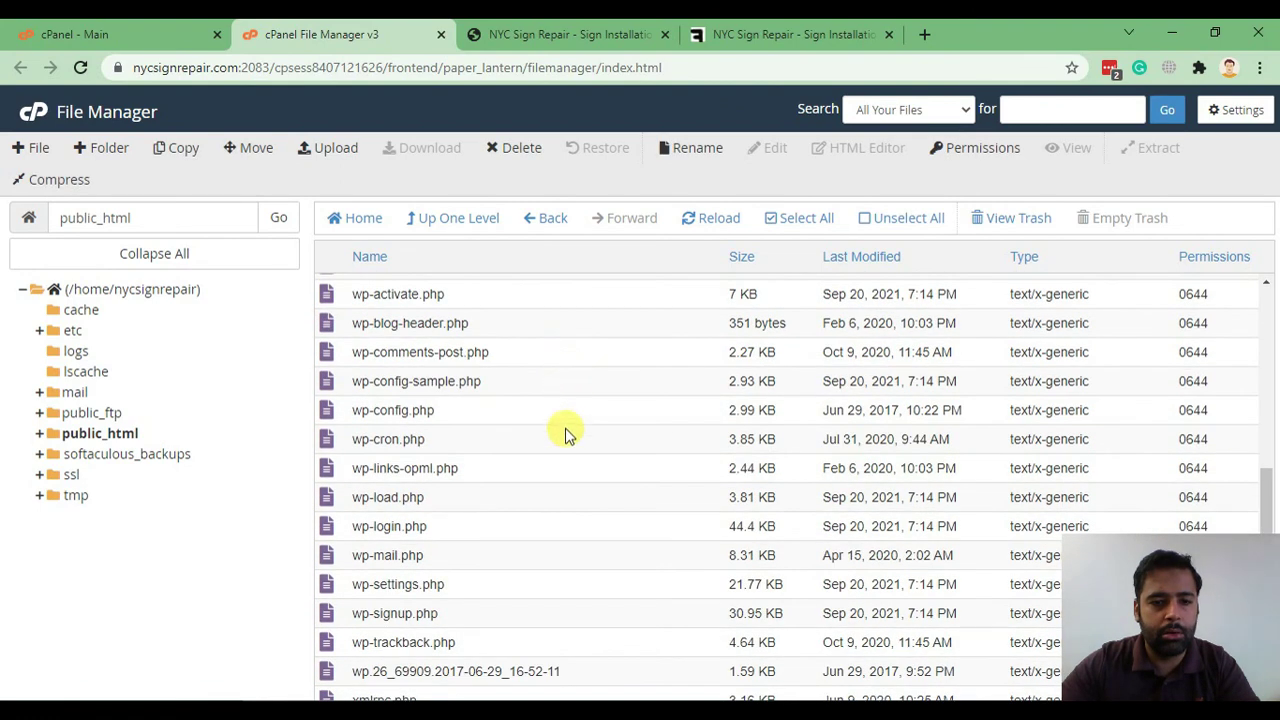
{"action": "scroll", "coordinate": [563, 470], "scroll_direction": "up", "scroll_amount": 3}
{"action": "left_click", "coordinate": [500, 32]}
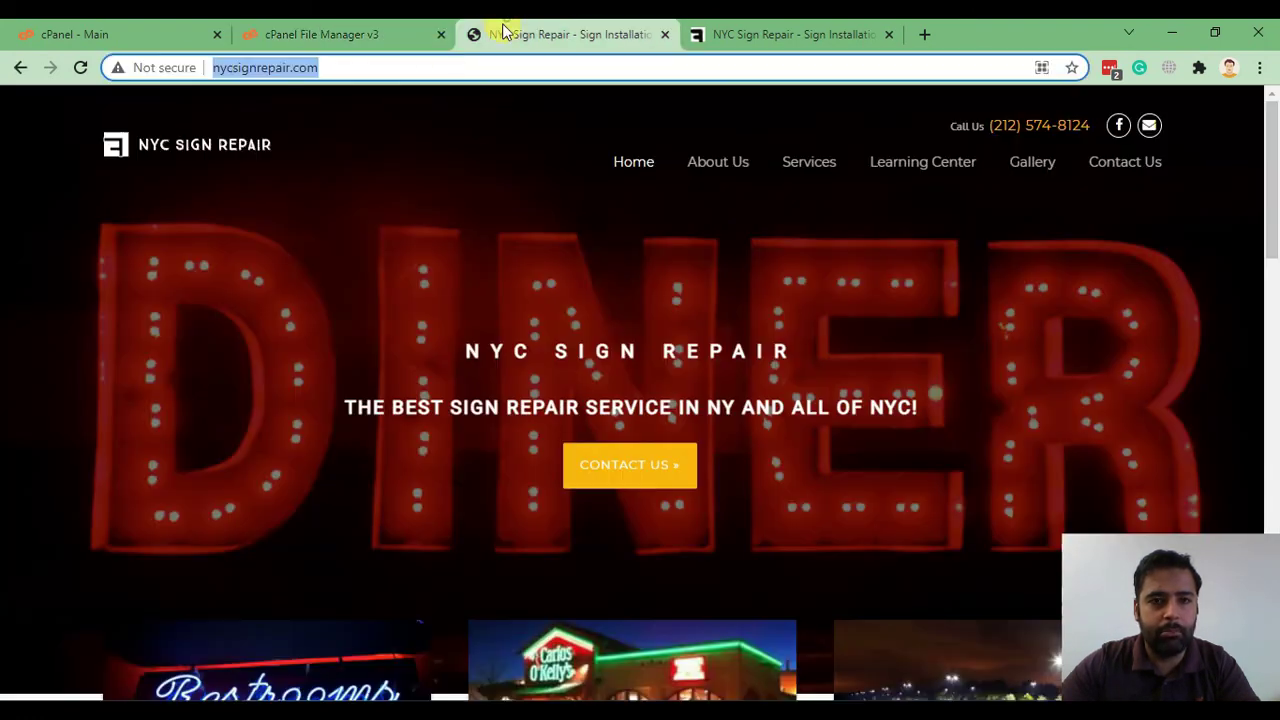
{"action": "left_click", "coordinate": [312, 32]}
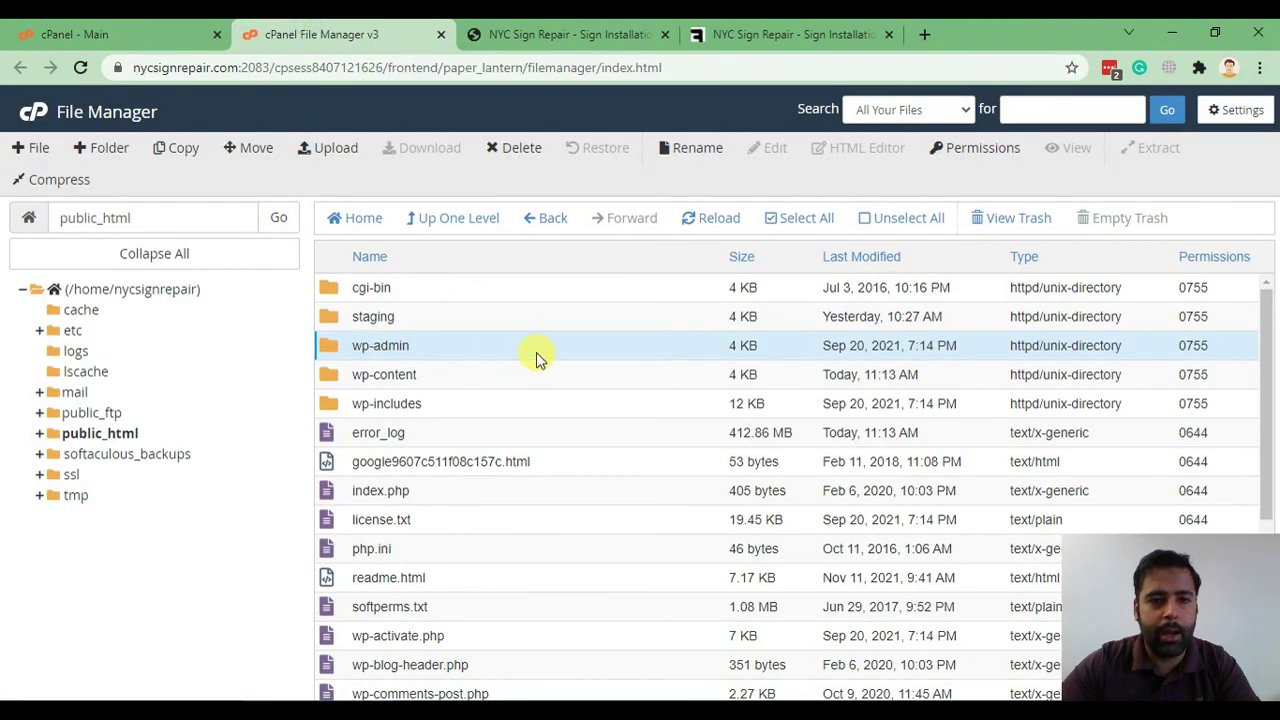
{"action": "left_click", "coordinate": [535, 378]}
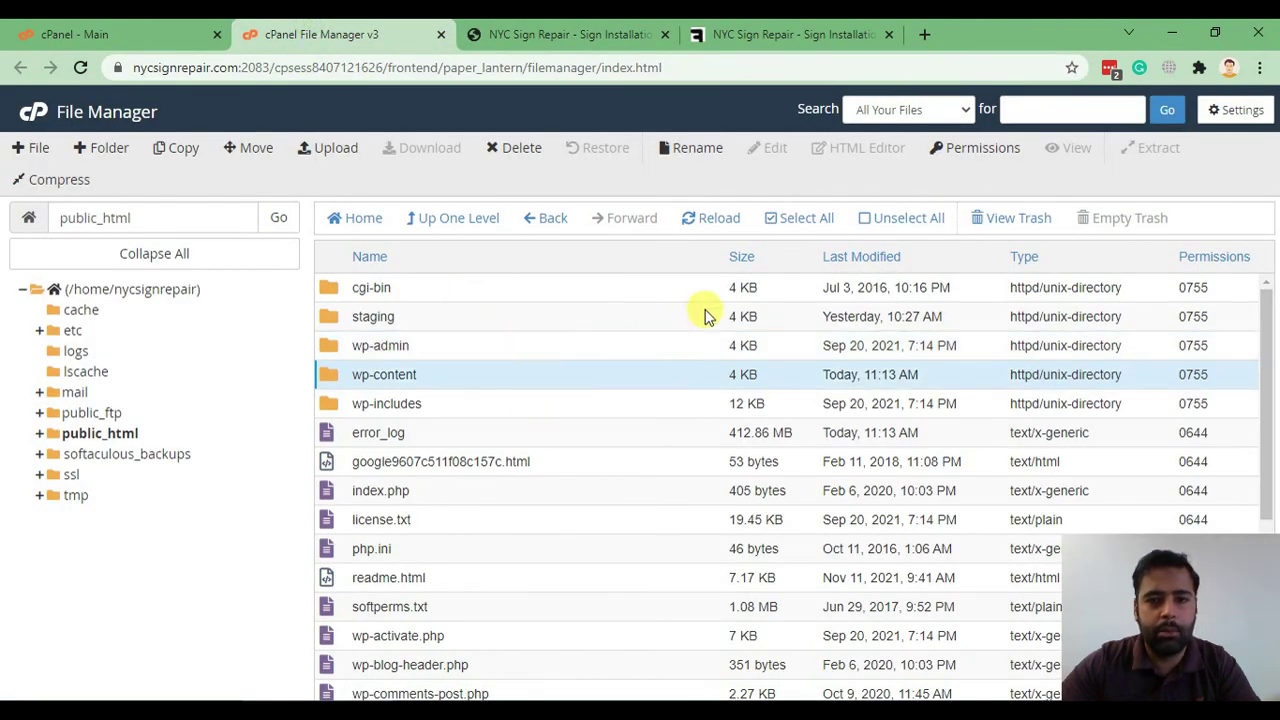
- Compress wp-content into the zip archive wp-content-19th-November-2021.zip and review the results
{"action": "left_click", "coordinate": [50, 185]}
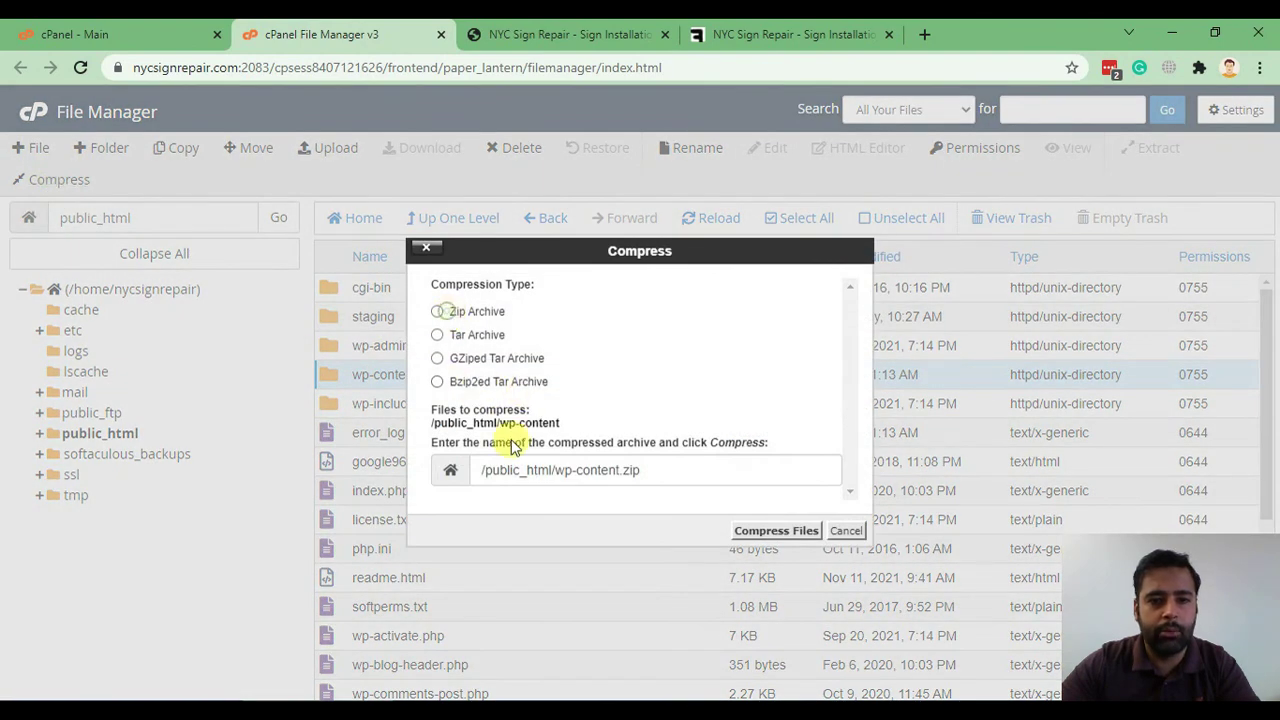
{"action": "left_click", "coordinate": [437, 311]}
{"action": "left_click", "coordinate": [692, 478]}
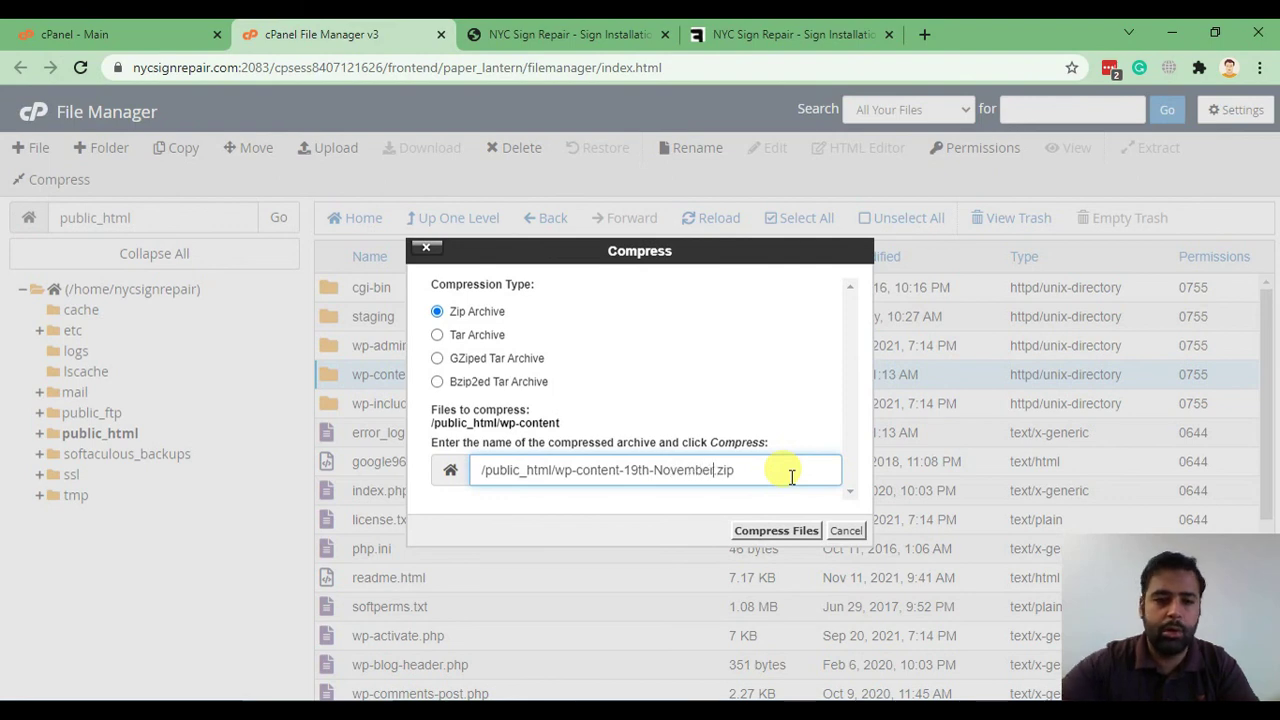
{"action": "left_click_drag", "start_coordinate": [555, 477], "coordinate": [735, 477]}
{"action": "left_click", "coordinate": [777, 477]}
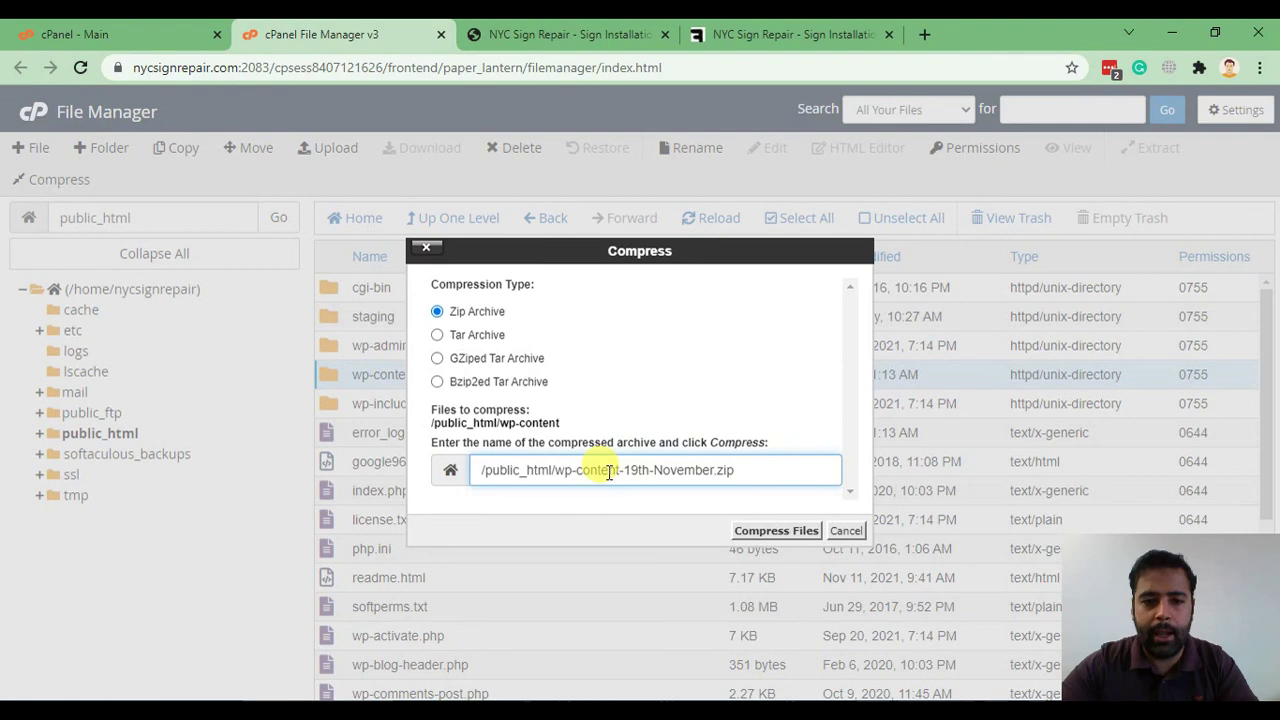
{"action": "left_click_drag", "start_coordinate": [722, 472], "coordinate": [550, 474]}
{"action": "left_click", "coordinate": [703, 484]}
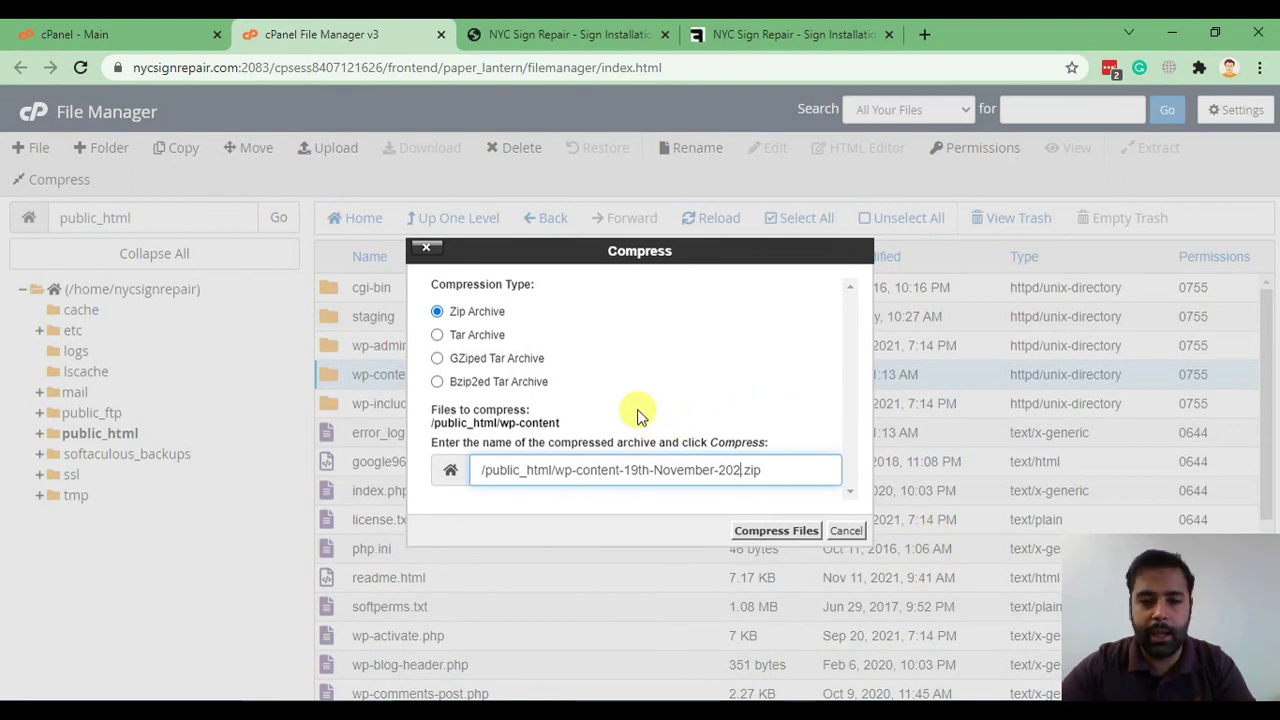
{"action": "left_click", "coordinate": [778, 531]}
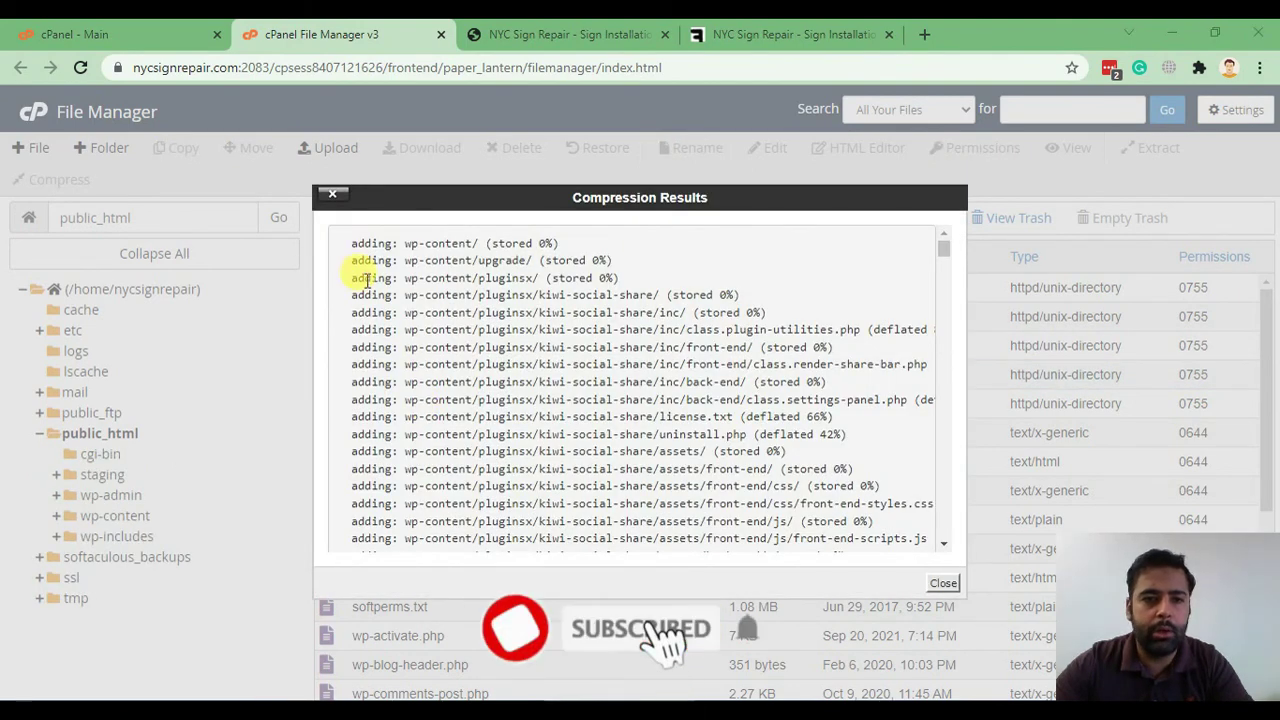
{"action": "left_click_drag", "start_coordinate": [349, 243], "coordinate": [658, 466]}
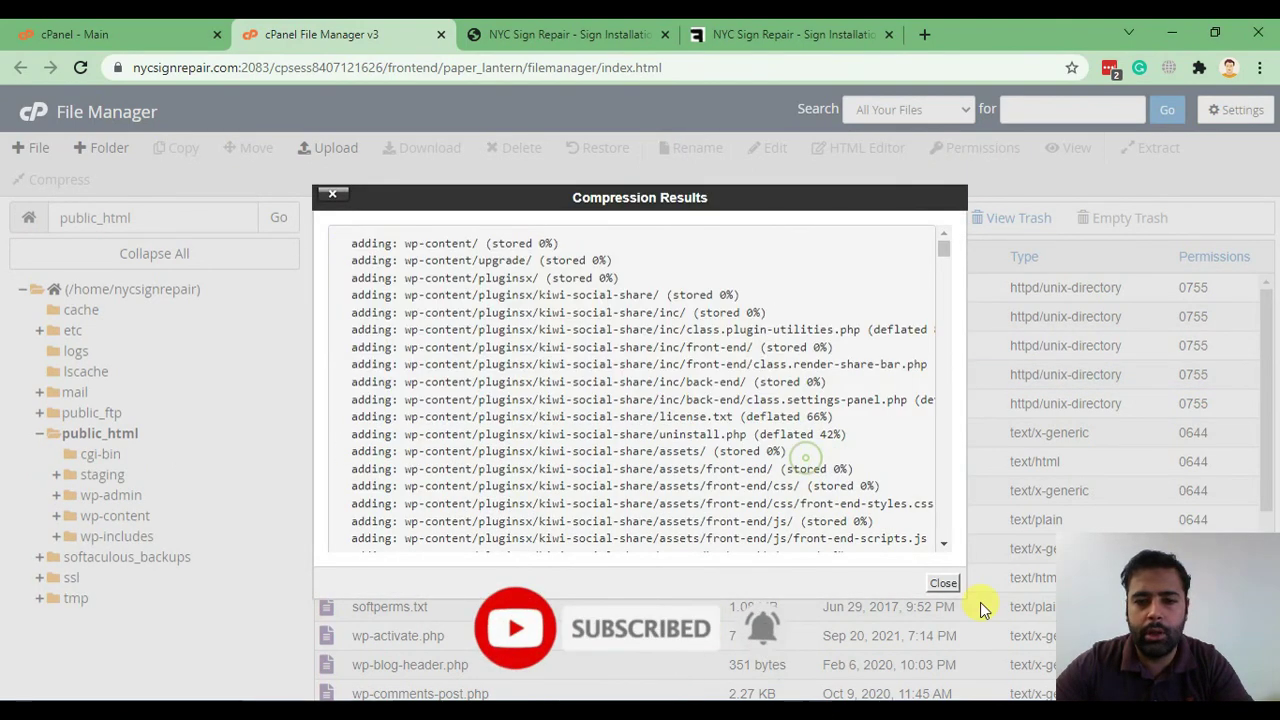
- Close the compression results and create a new file named backup-19th-november.zip in public_html
{"action": "left_click", "coordinate": [943, 584]}
{"action": "scroll", "coordinate": [505, 378], "scroll_direction": "down", "scroll_amount": 2}
{"action": "scroll", "coordinate": [505, 378], "scroll_direction": "down", "scroll_amount": 2}
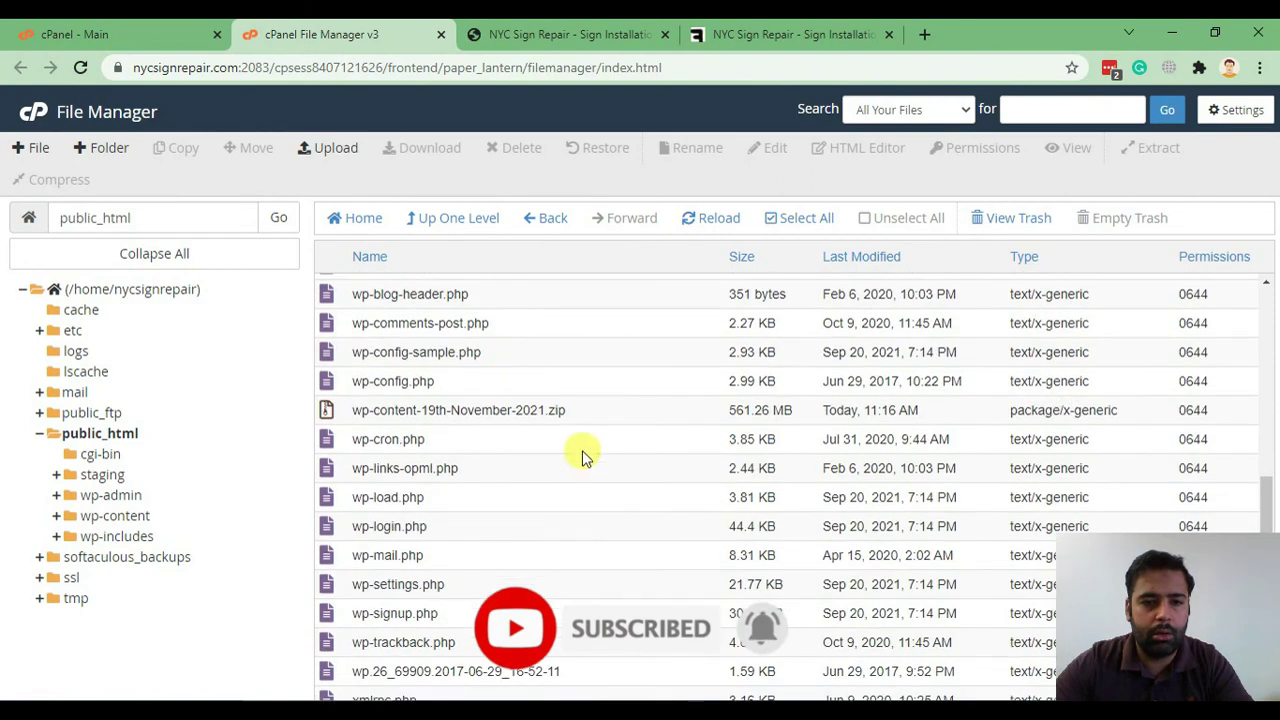
{"action": "left_click", "coordinate": [627, 414]}
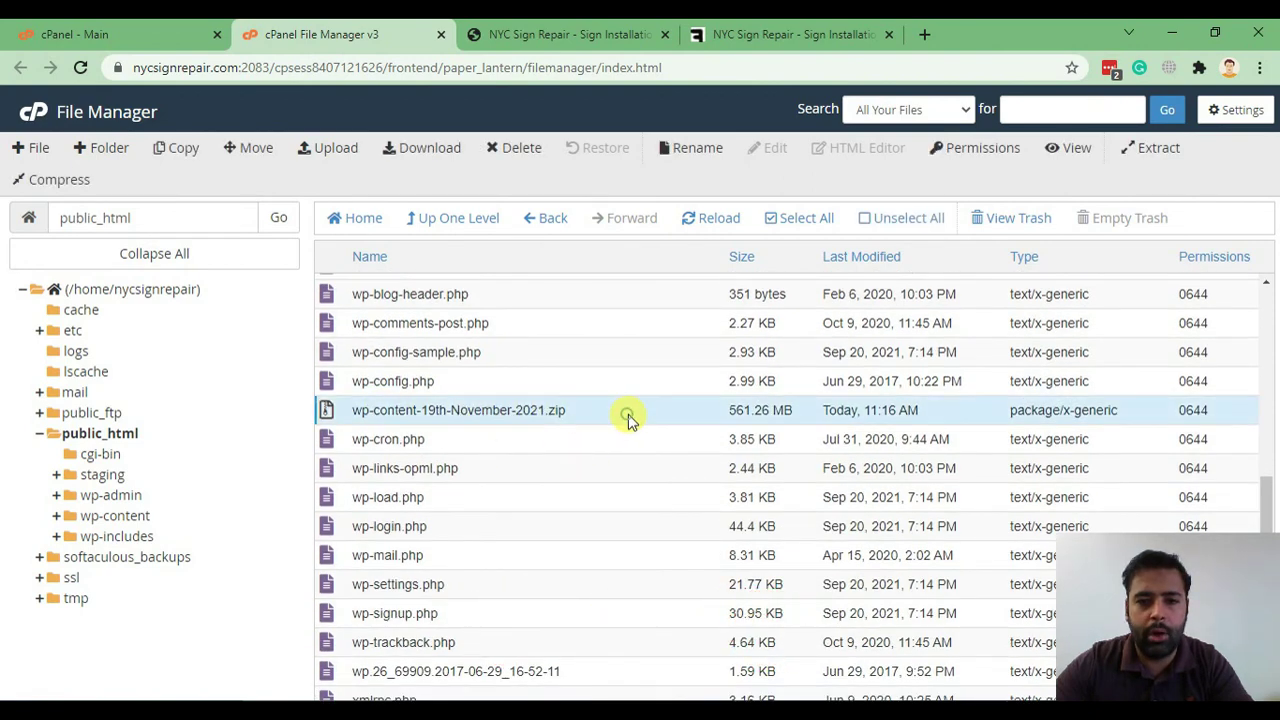
{"action": "scroll", "coordinate": [628, 497], "scroll_direction": "up", "scroll_amount": 5}
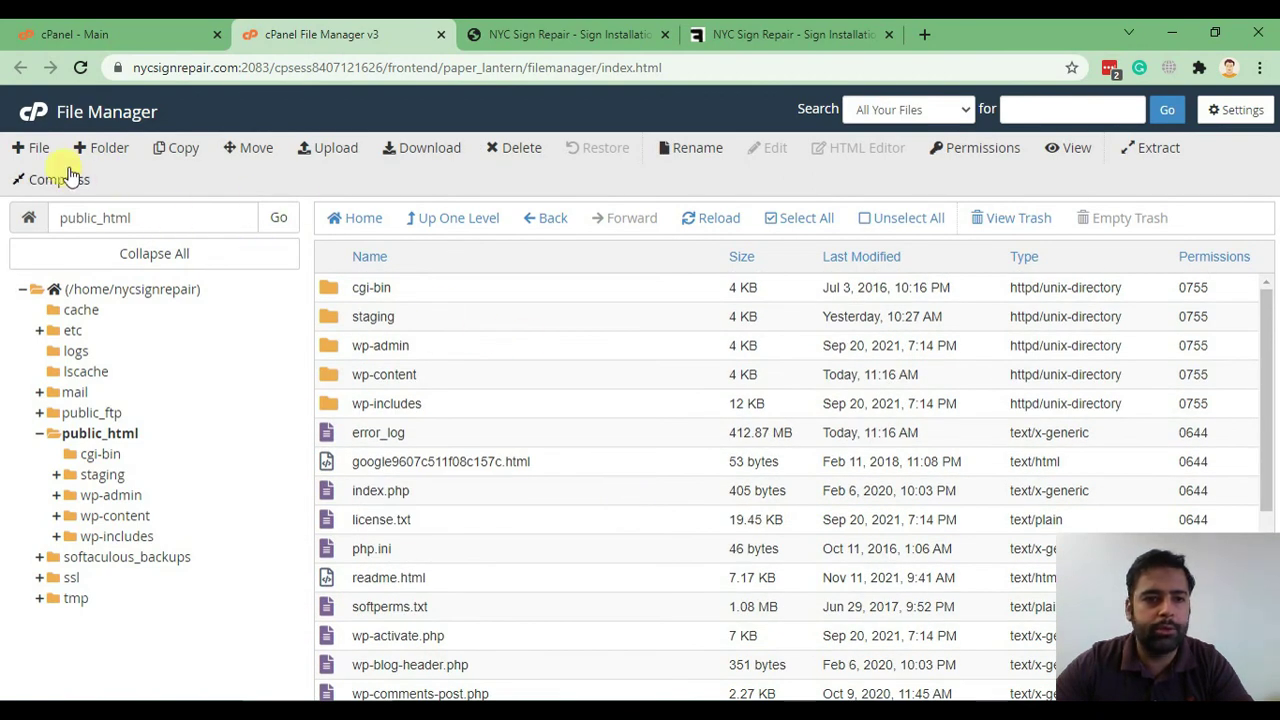
{"action": "left_click", "coordinate": [36, 148]}
{"action": "type", "text": "ba"}
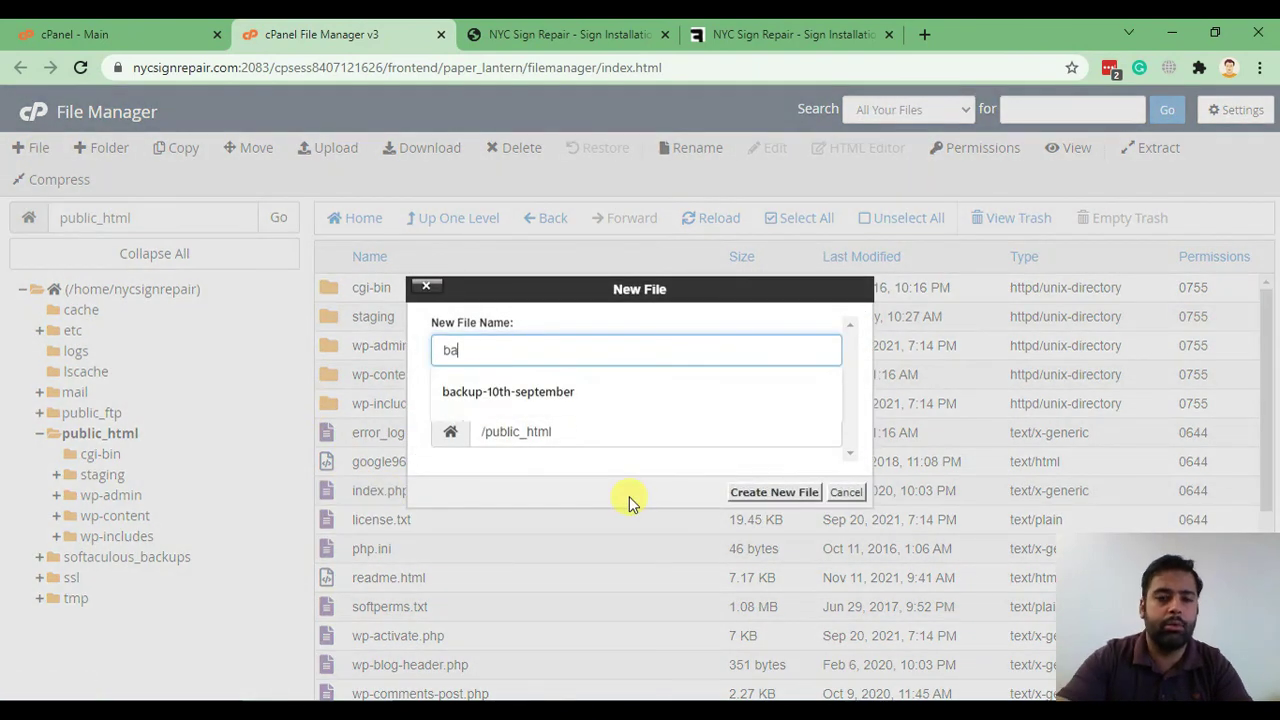
{"action": "type", "text": "ckup-1"}
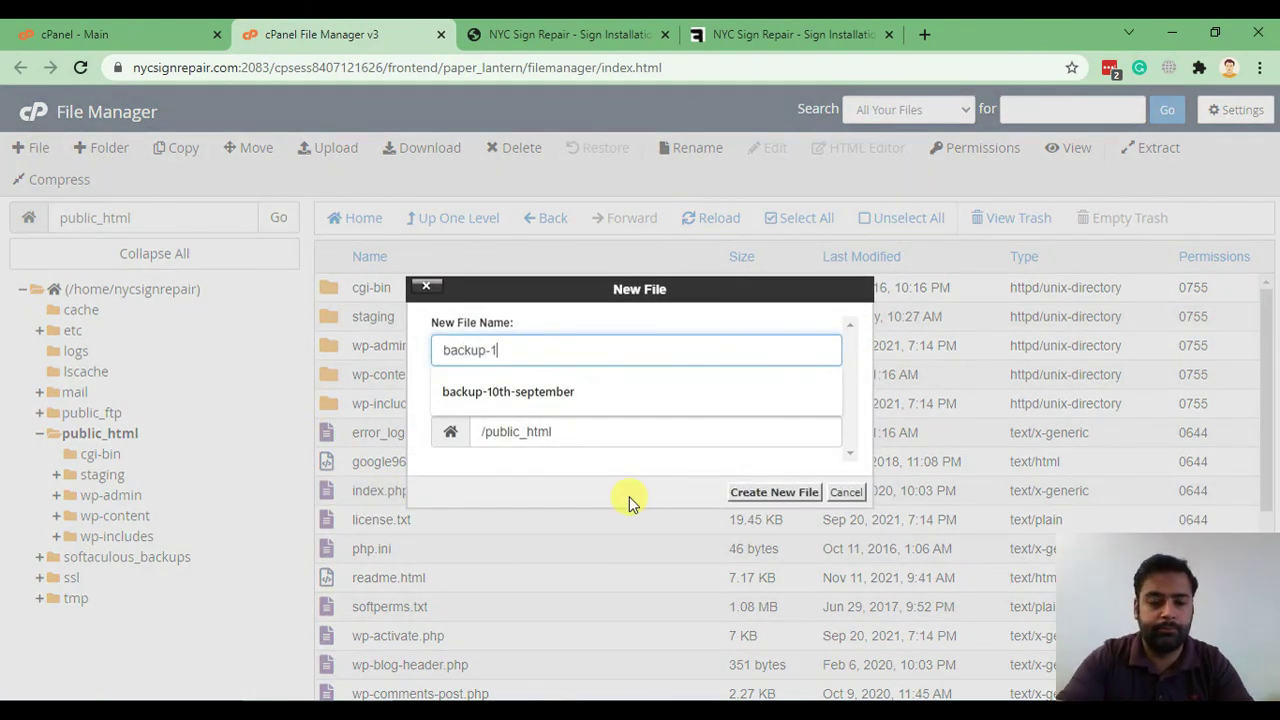
{"action": "type", "text": "9th-novem"}
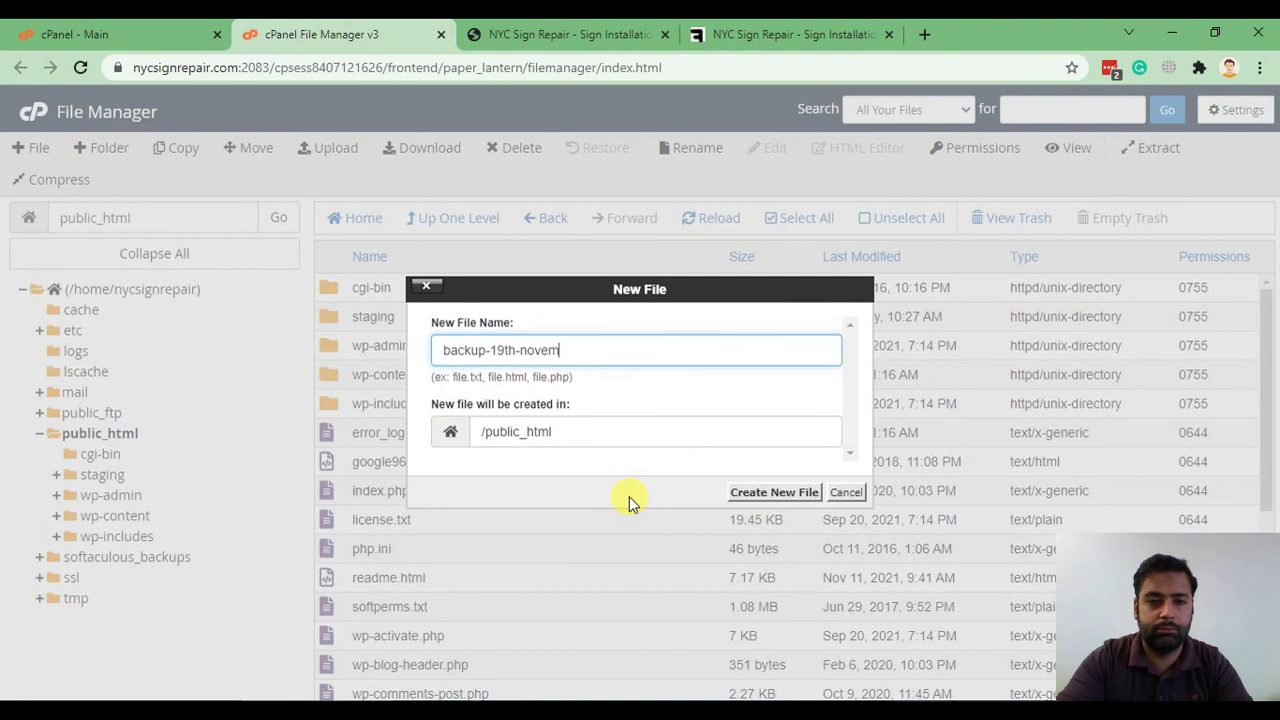
{"action": "type", "text": "ber.zip"}
{"action": "key", "text": "Return"}
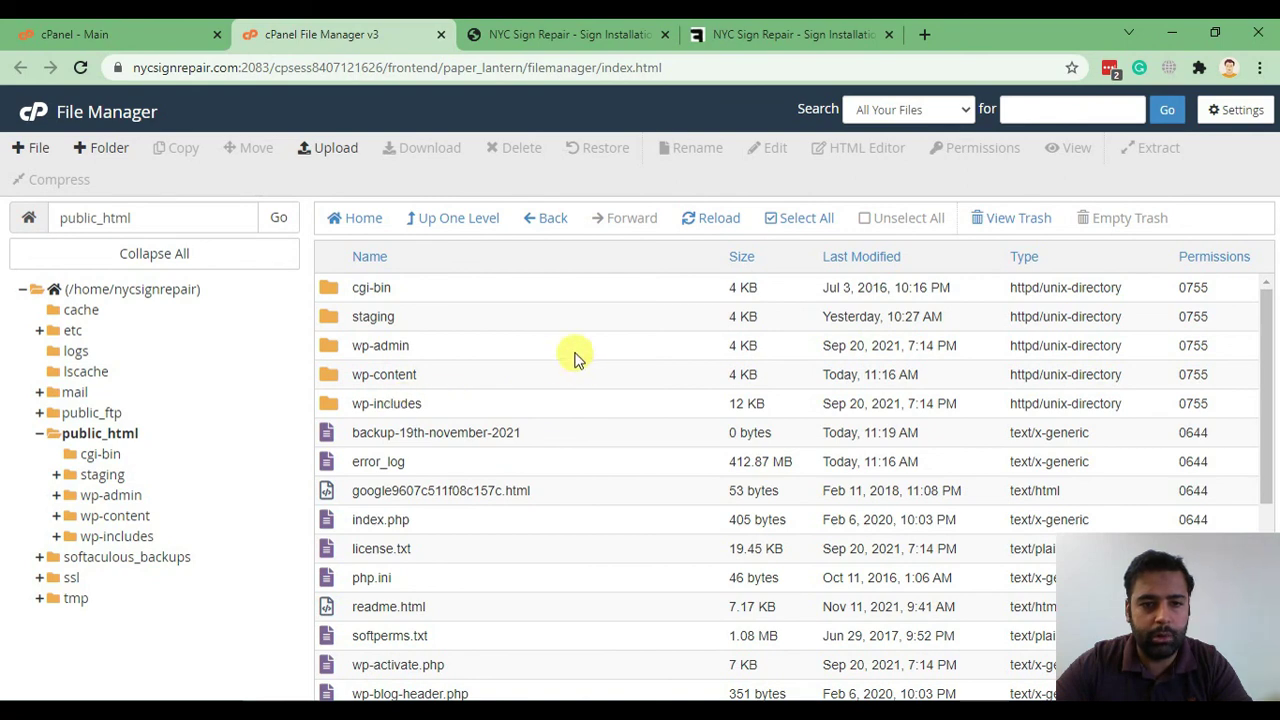
- Refresh the listing and send the mistaken backup-19th-november.zip file to the trash
{"action": "left_click", "coordinate": [690, 228]}
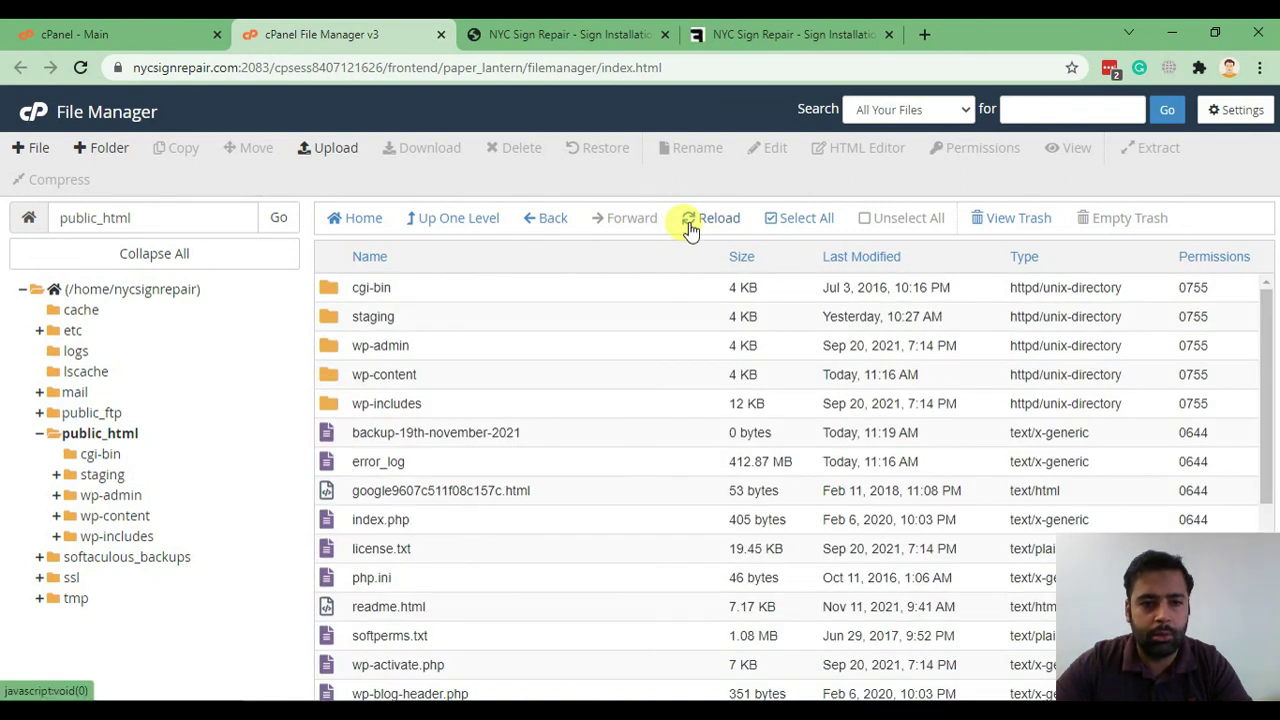
{"action": "left_click", "coordinate": [600, 430]}
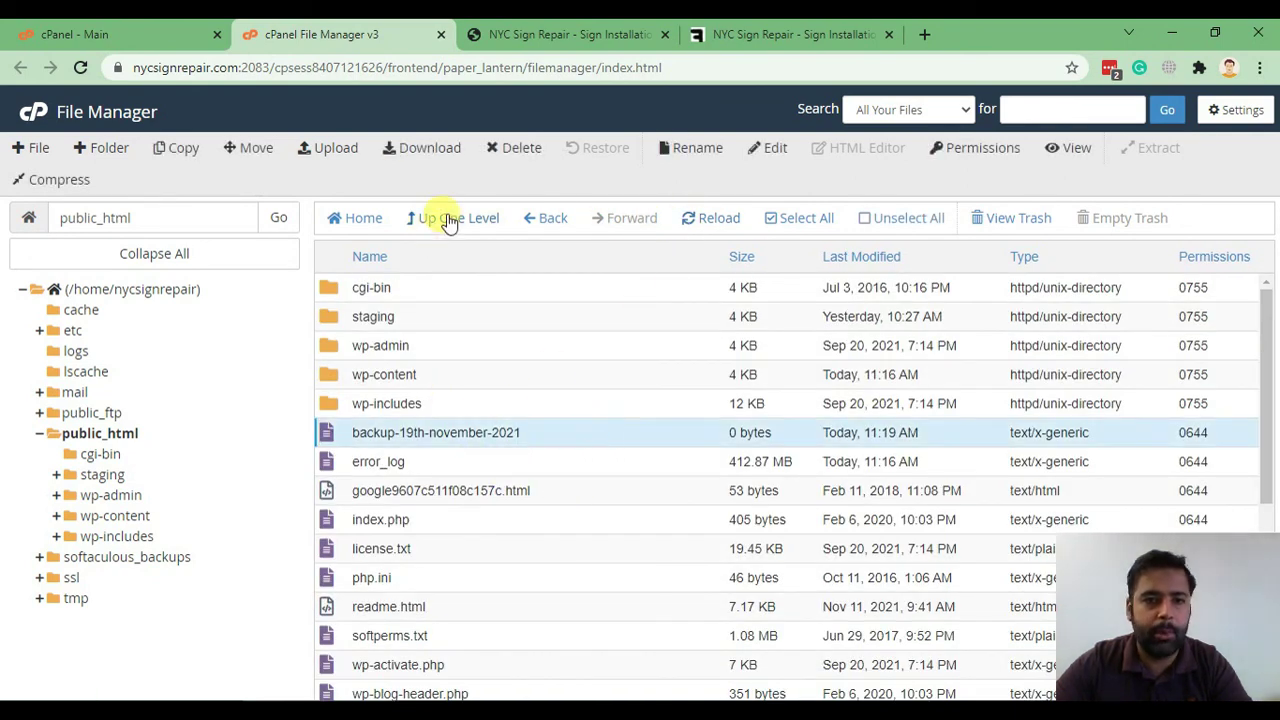
{"action": "left_click", "coordinate": [521, 150]}
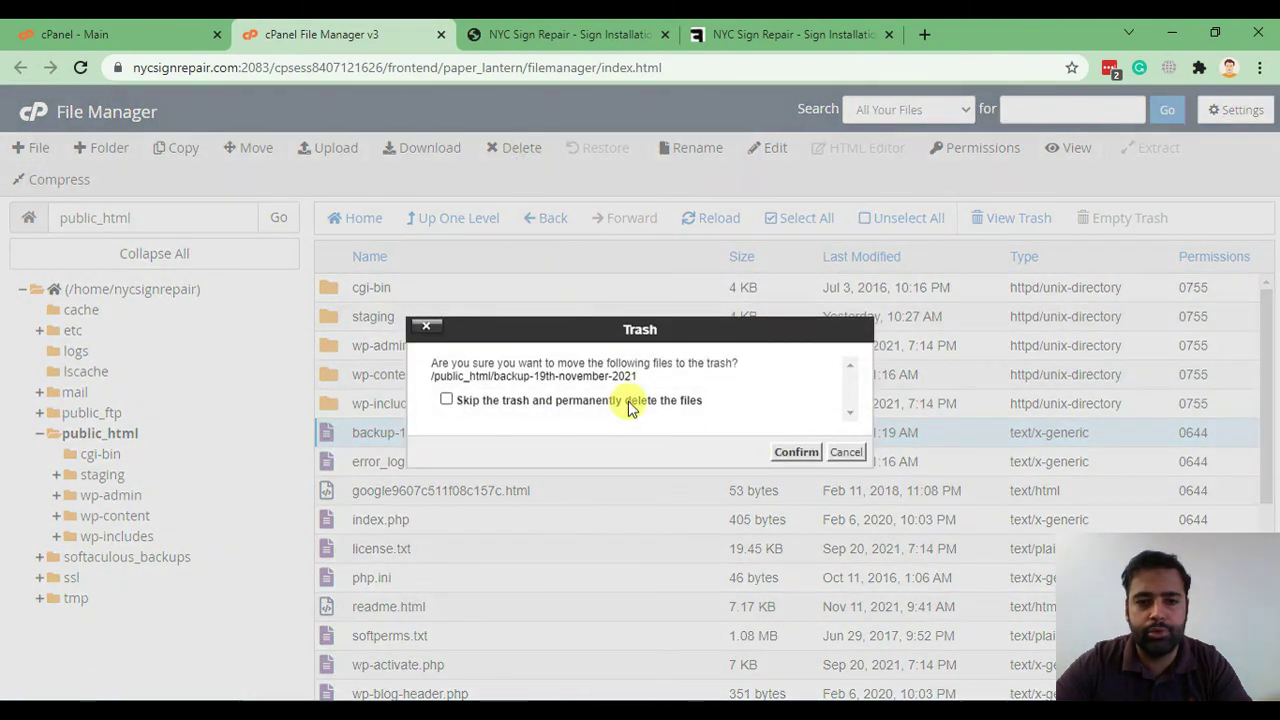
{"action": "left_click", "coordinate": [795, 452]}
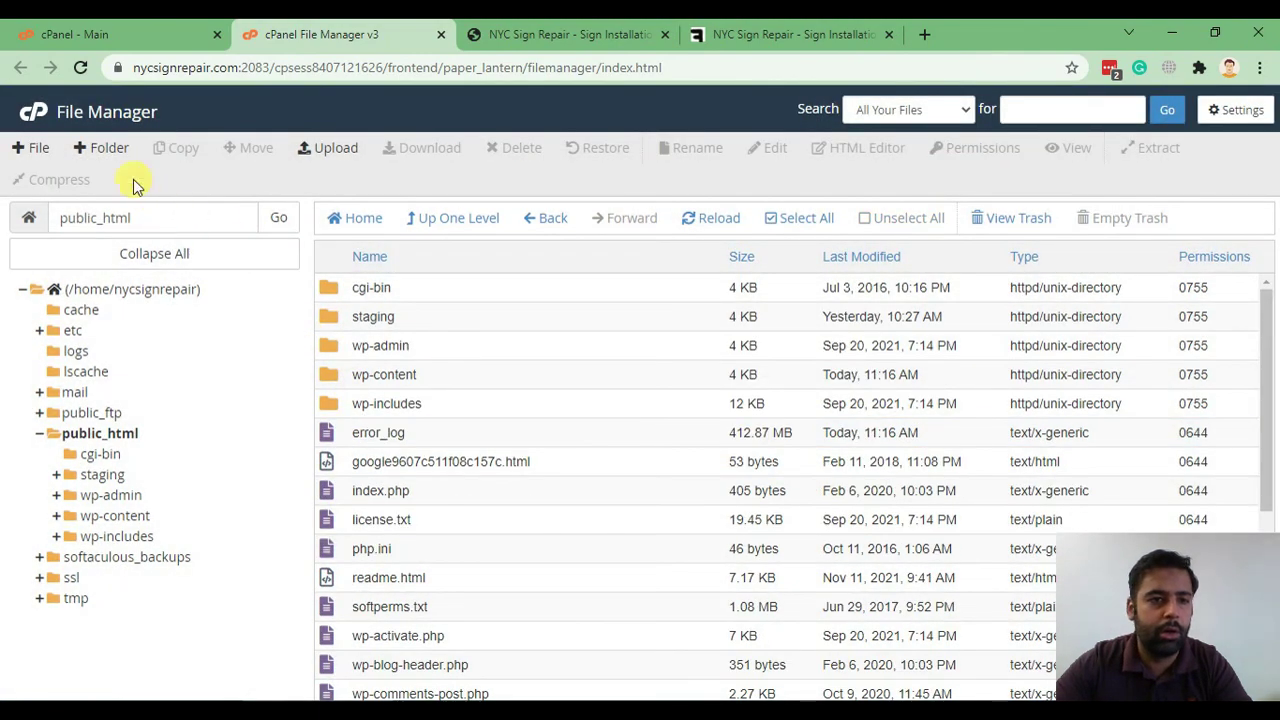
- Create a new folder named backup-19th-november-2021 in public_html
{"action": "type", "text": "backup"}
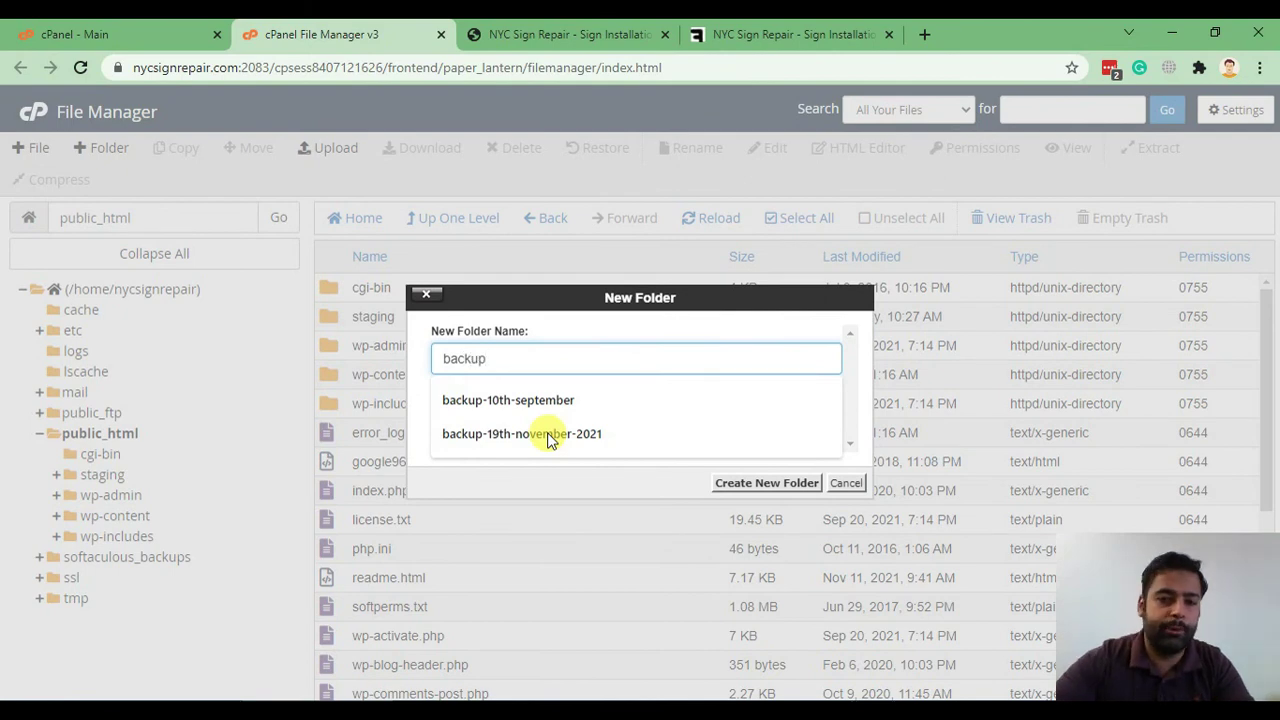
{"action": "left_click", "coordinate": [552, 437]}
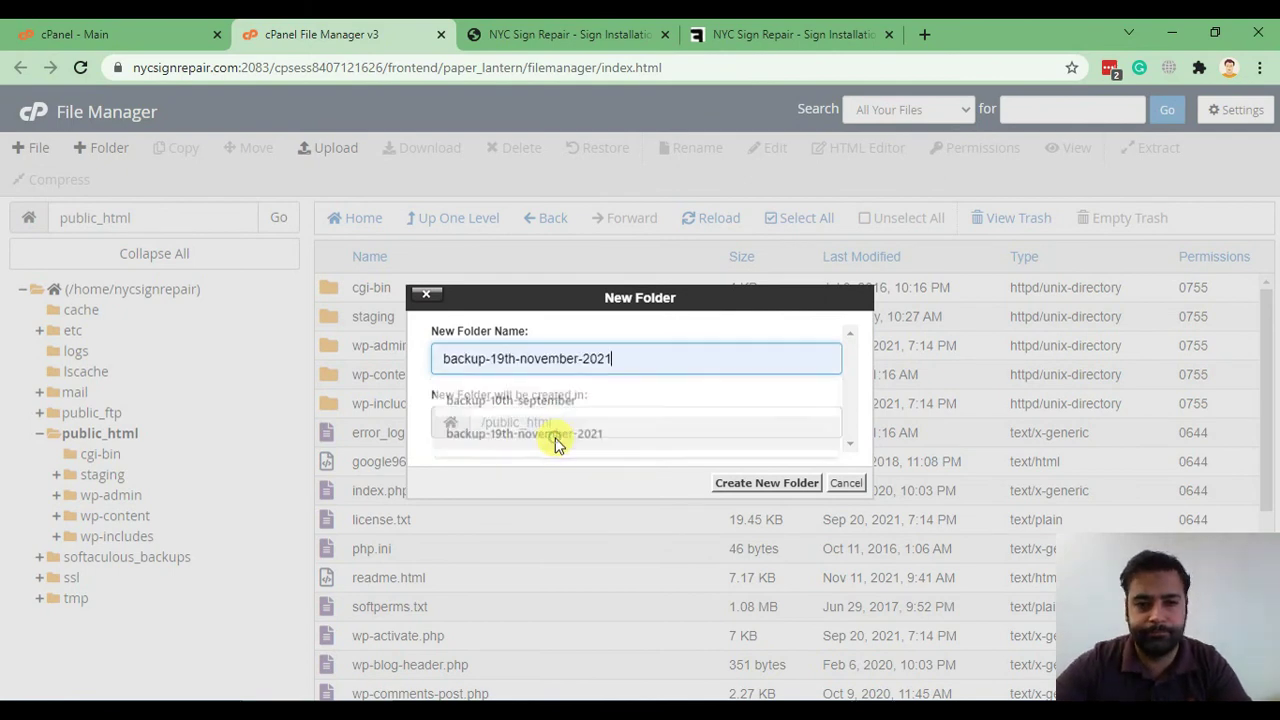
{"action": "left_click", "coordinate": [766, 483]}
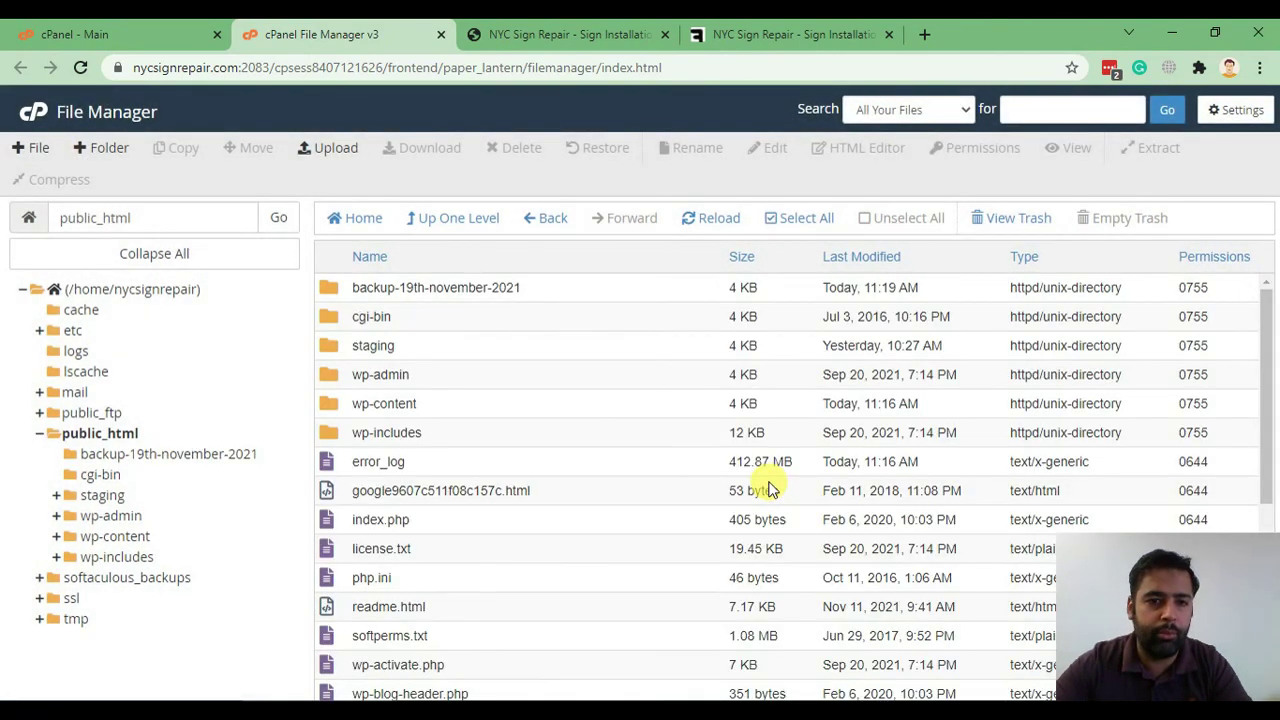
- Move wp-content-19th-November-2021.zip to /public_html/backup-19th-november-2021 and open that folder to confirm
{"action": "scroll", "coordinate": [549, 337], "scroll_direction": "down", "scroll_amount": 4}
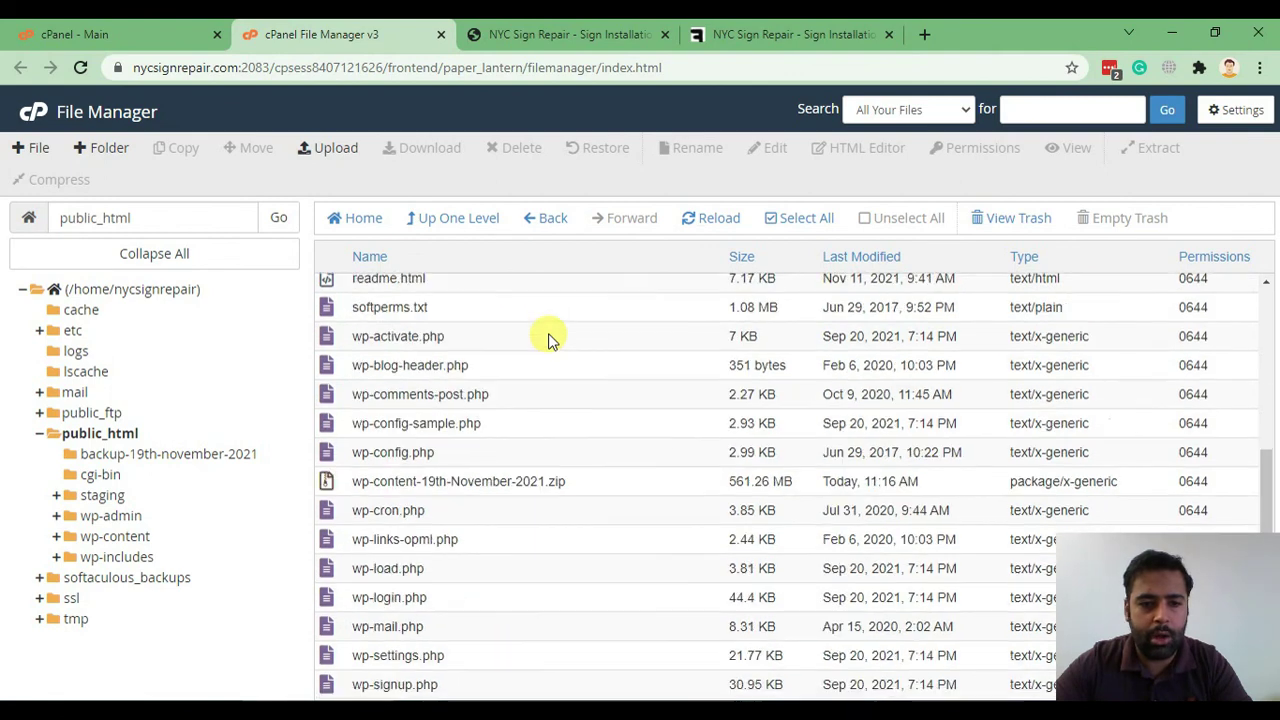
{"action": "left_click", "coordinate": [595, 437]}
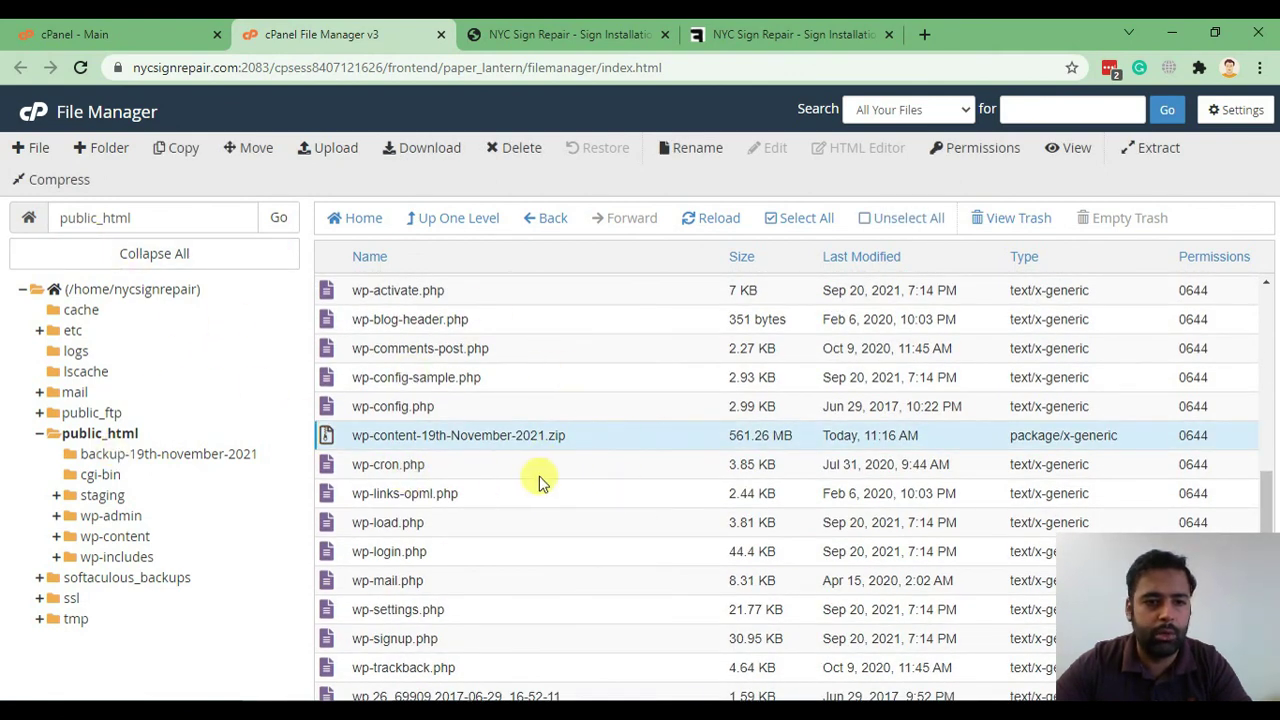
{"action": "left_click", "coordinate": [256, 150]}
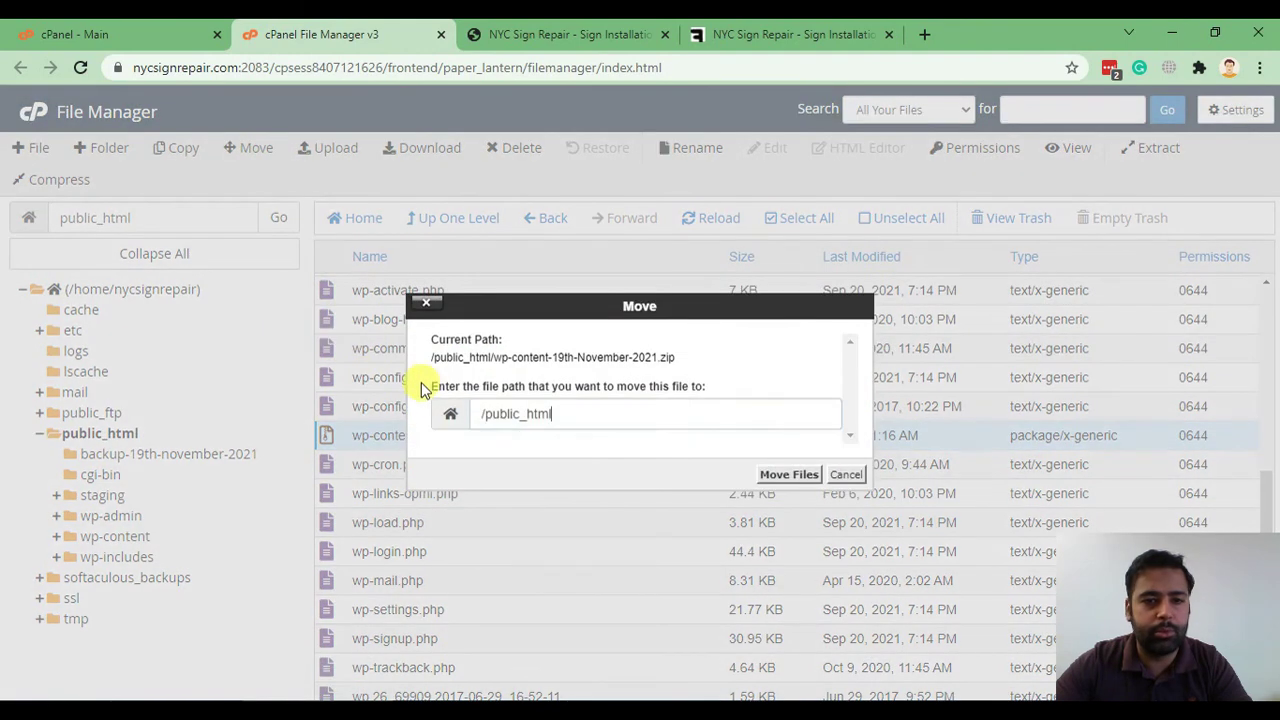
{"action": "type", "text": "/backup-"}
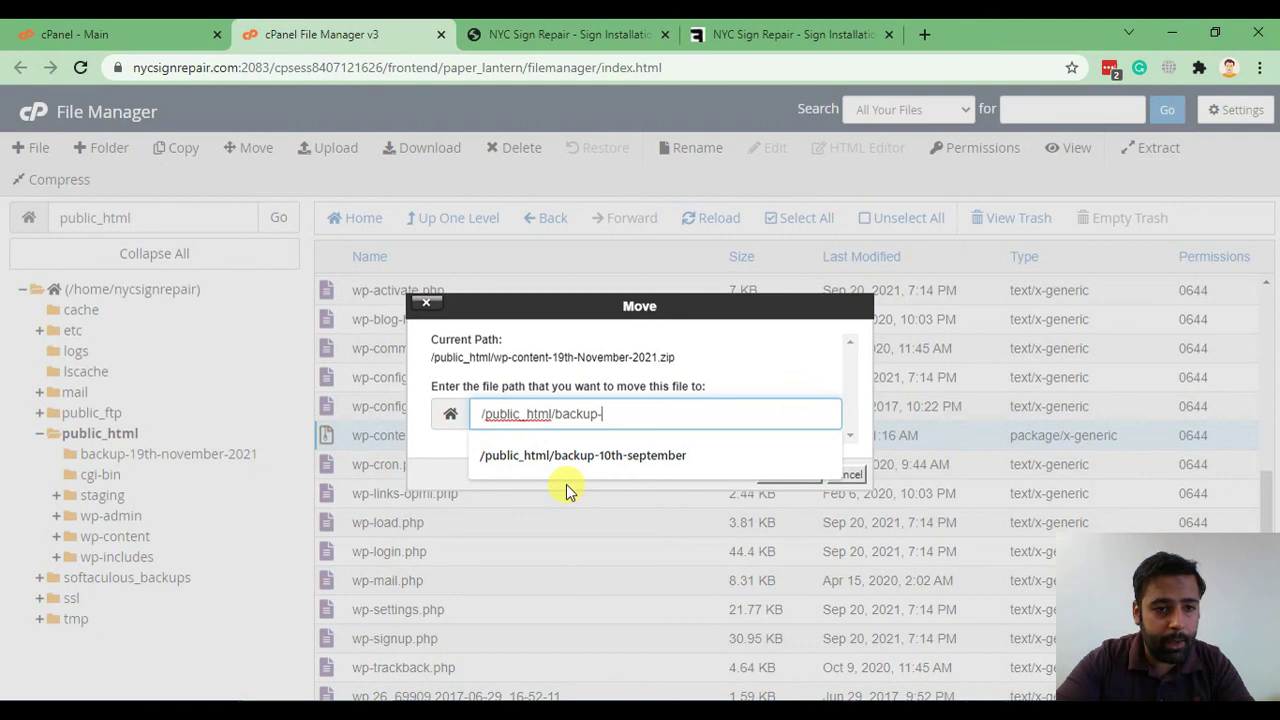
{"action": "type", "text": "19th-november-2021"}
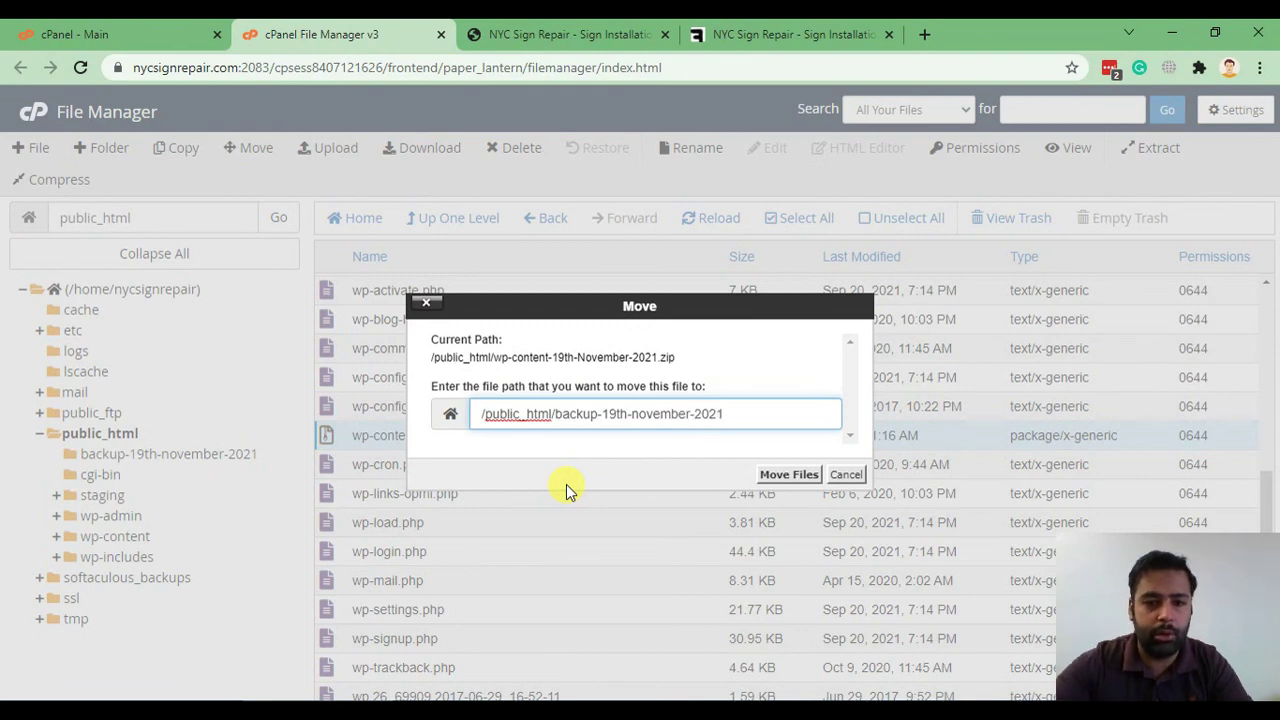
{"action": "key", "text": "Return"}
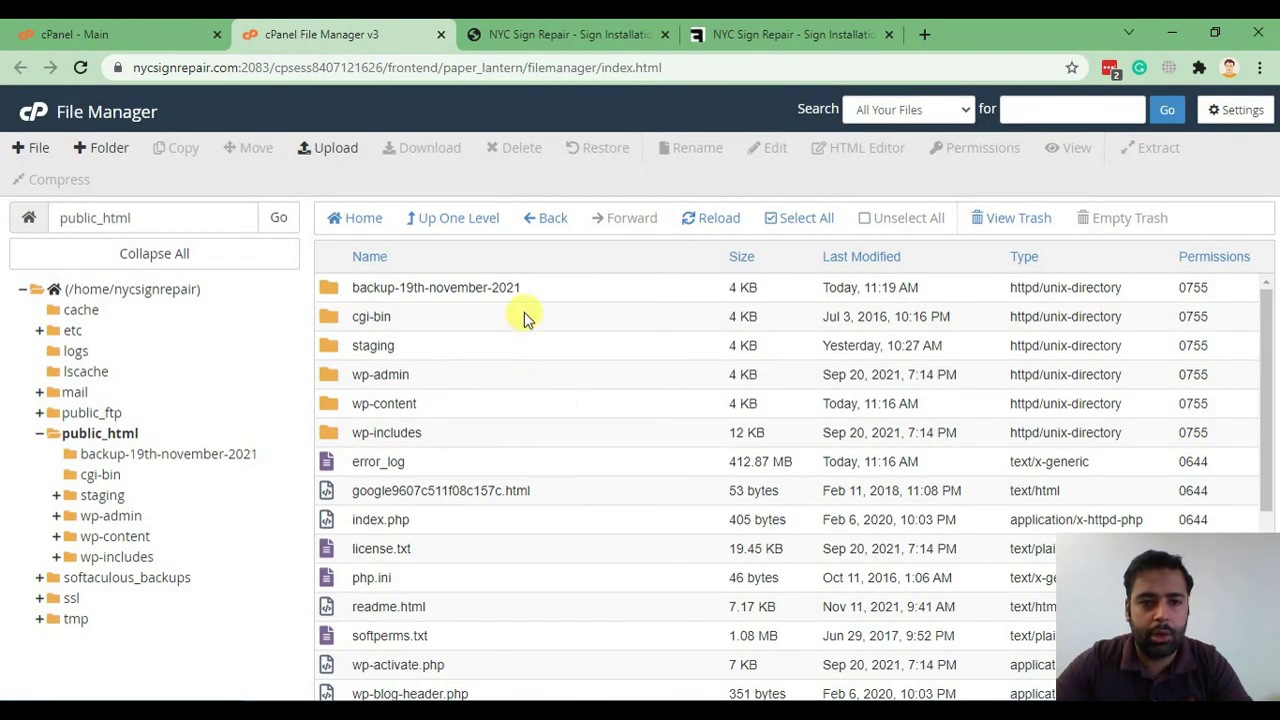
{"action": "double_click", "coordinate": [565, 287]}
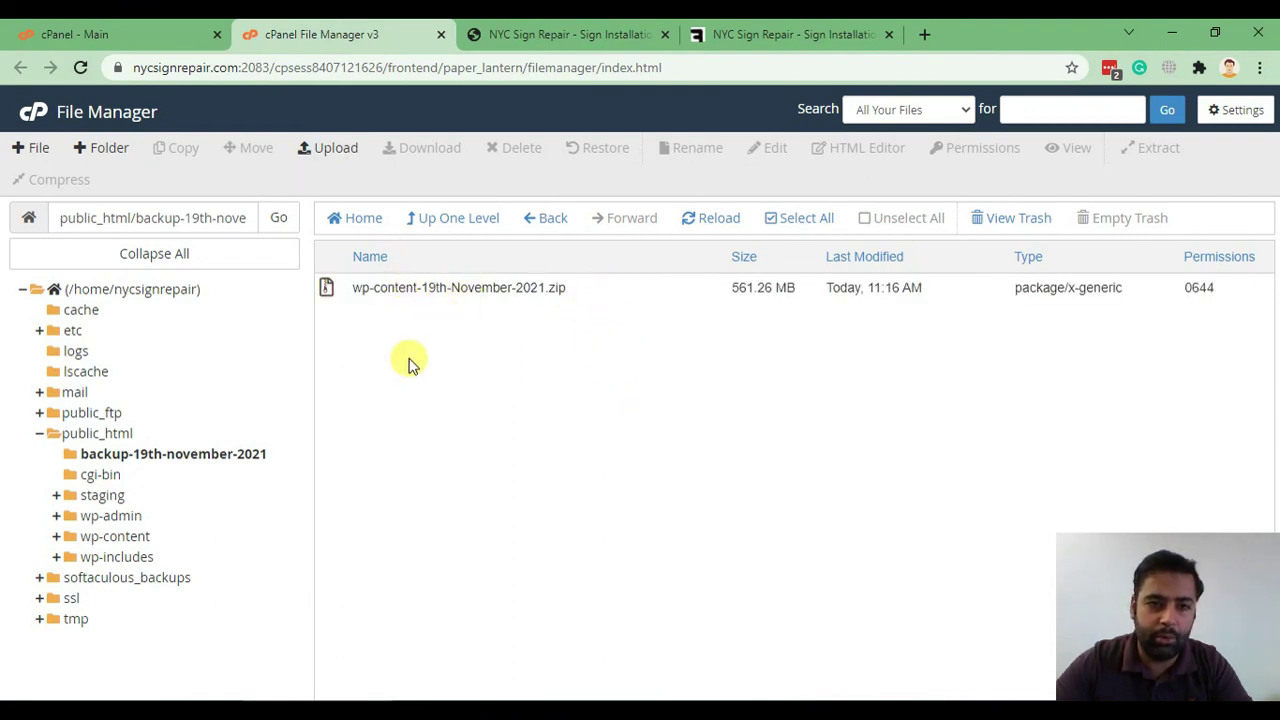
- Open wp-config.php in the code editor and highlight the DB_NAME value nycsignr_wp780 on line 23
{"action": "left_click", "coordinate": [444, 220]}
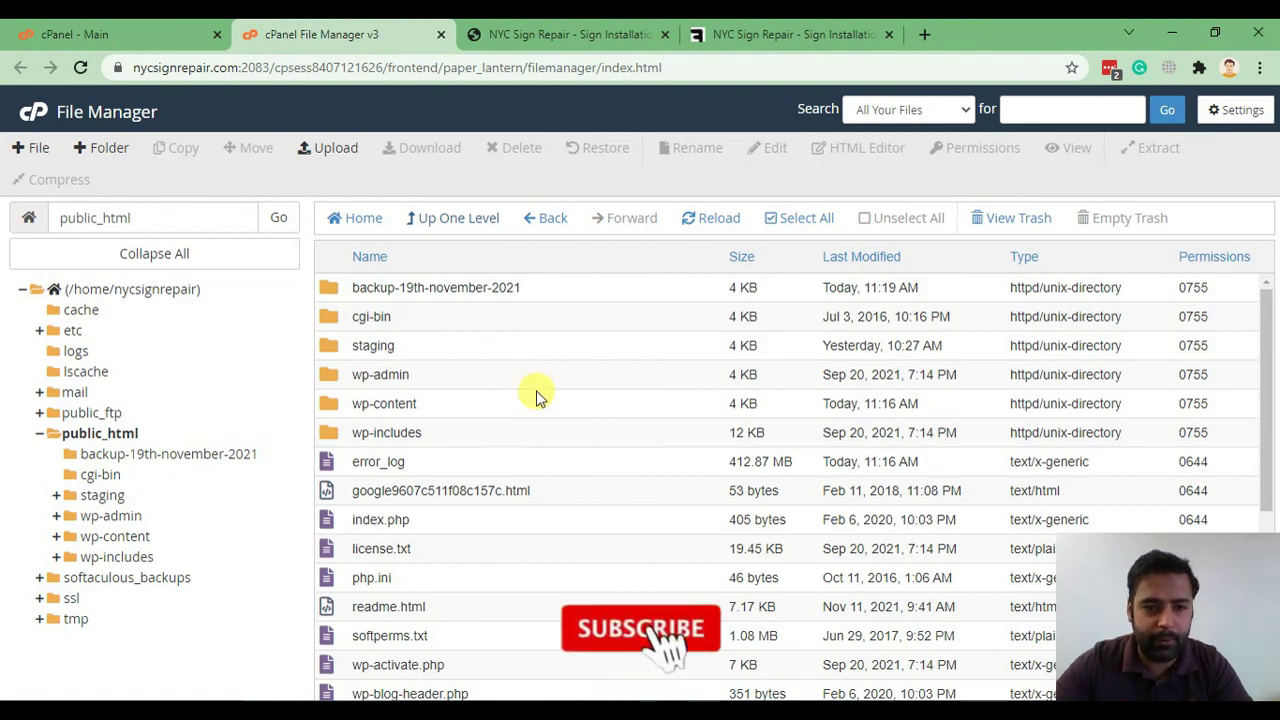
{"action": "scroll", "coordinate": [556, 381], "scroll_direction": "down", "scroll_amount": 1}
{"action": "scroll", "coordinate": [556, 381], "scroll_direction": "down", "scroll_amount": 4}
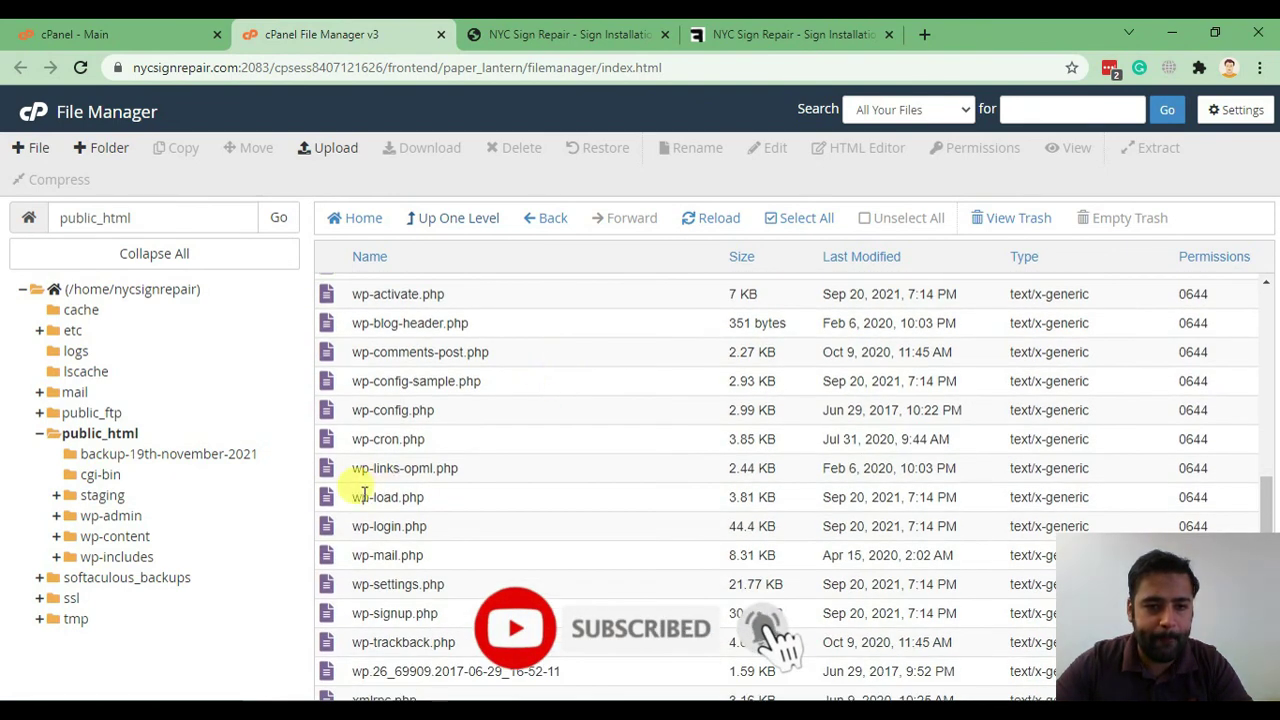
{"action": "left_click", "coordinate": [503, 414]}
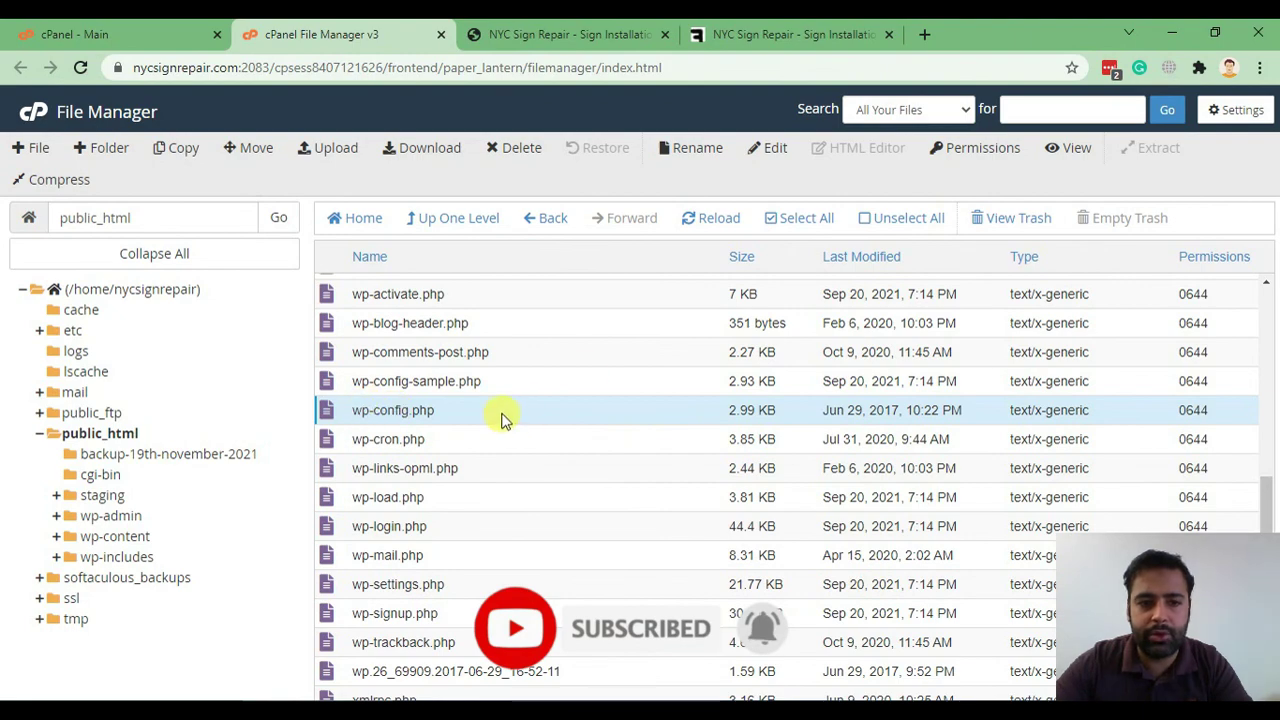
{"action": "left_click", "coordinate": [766, 149]}
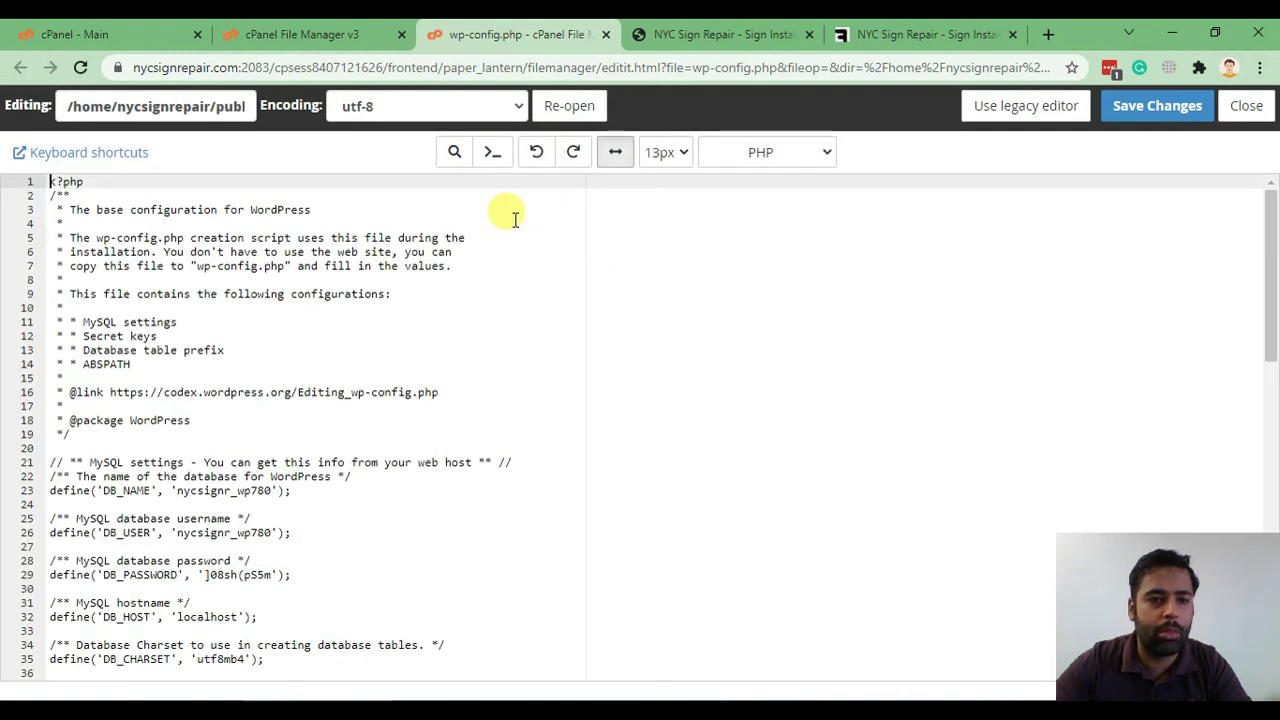
{"action": "scroll", "coordinate": [515, 220], "scroll_direction": "down", "scroll_amount": 2}
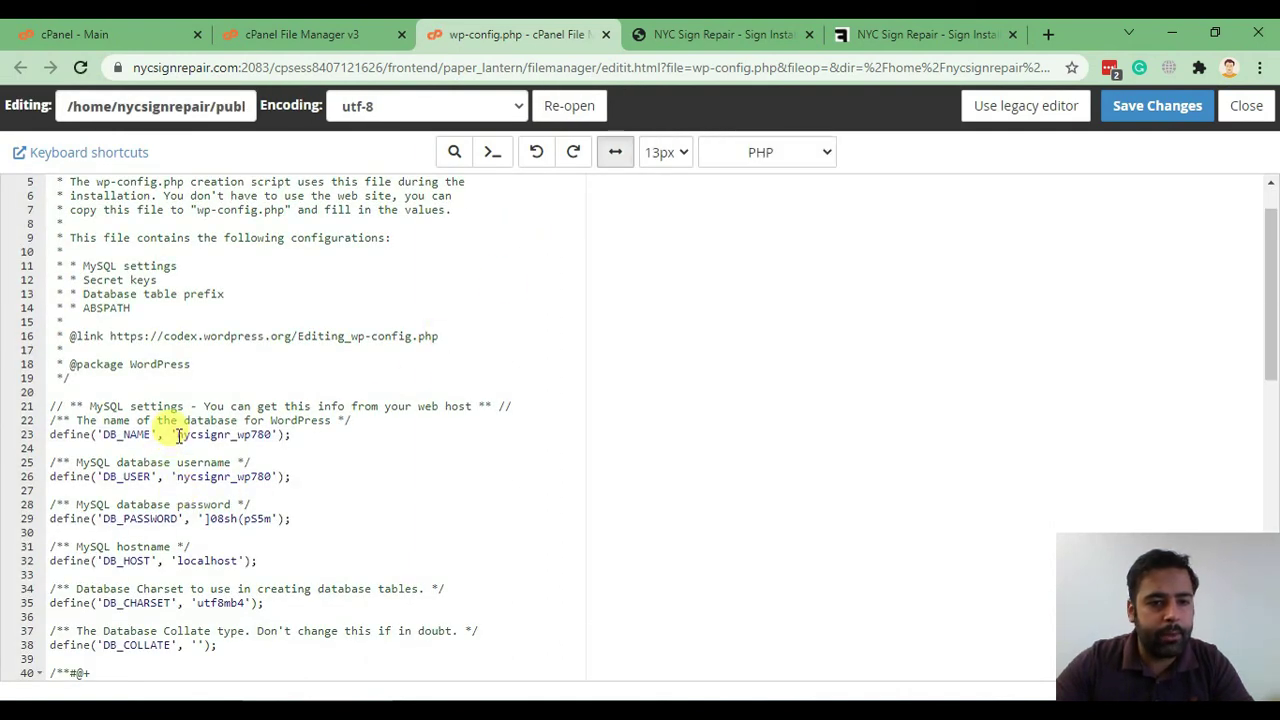
{"action": "left_click_drag", "start_coordinate": [178, 436], "coordinate": [272, 434]}
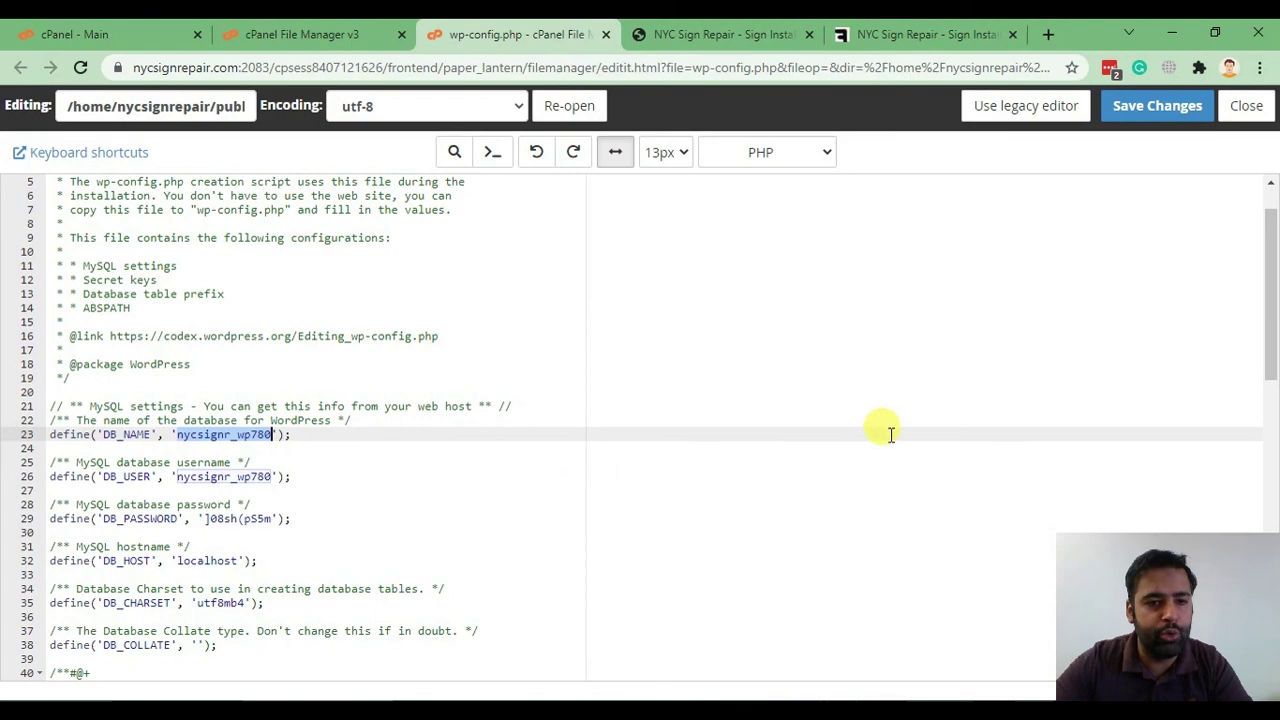
{"action": "left_click", "coordinate": [300, 34]}
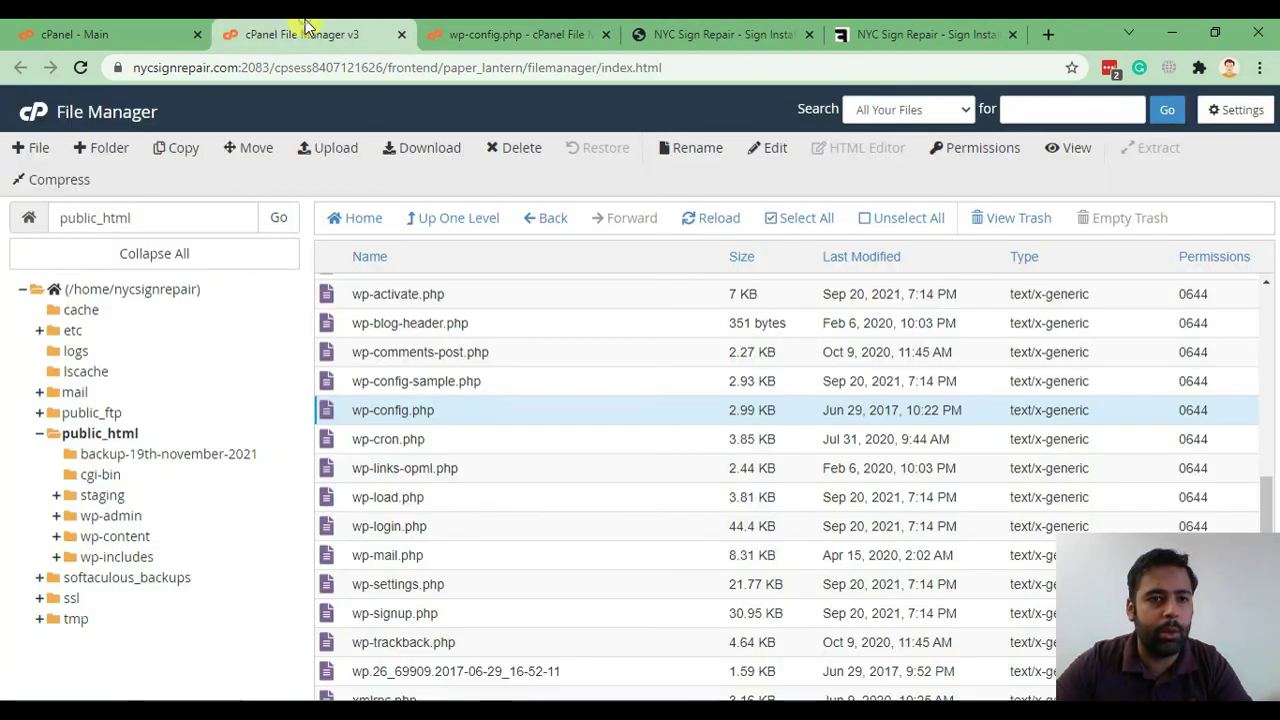
- Find the Databases tools on the cPanel dashboard and recheck the nycsignr_wp780 name in wp-config.php
{"action": "left_click", "coordinate": [122, 43]}
{"action": "scroll", "coordinate": [786, 292], "scroll_direction": "down", "scroll_amount": 5}
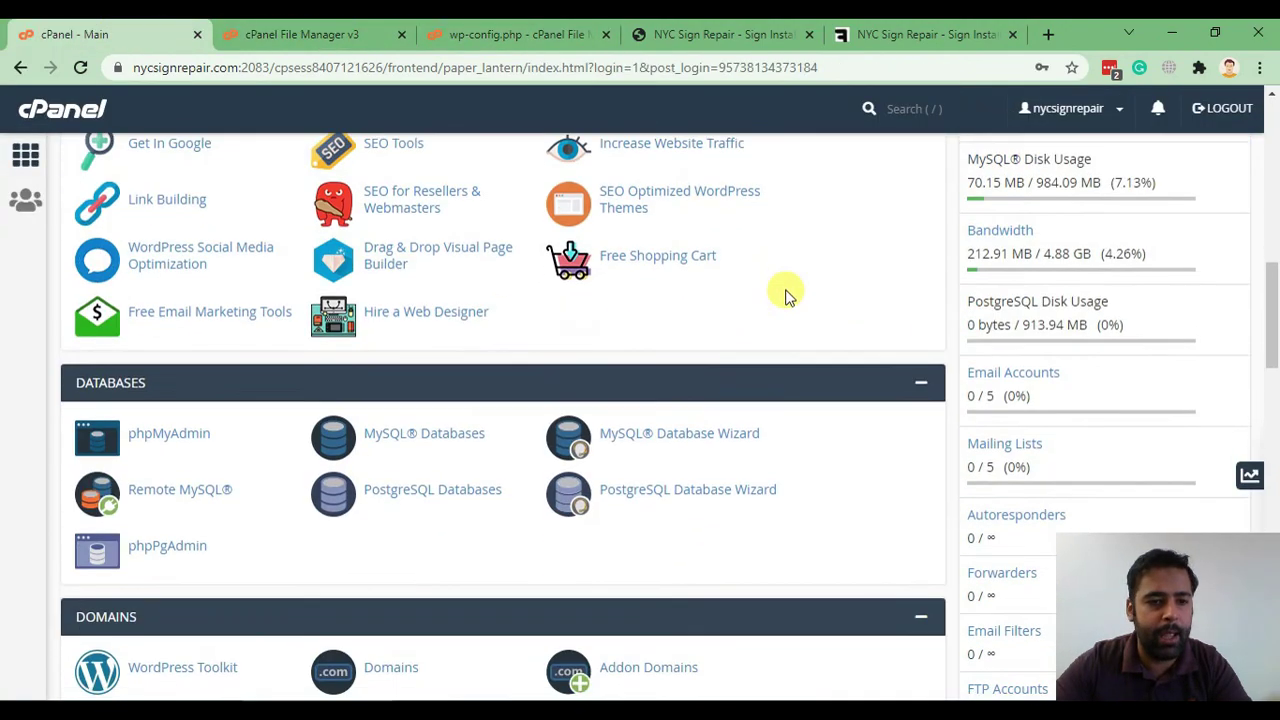
{"action": "scroll", "coordinate": [786, 292], "scroll_direction": "up", "scroll_amount": 5}
{"action": "scroll", "coordinate": [760, 315], "scroll_direction": "down", "scroll_amount": 5}
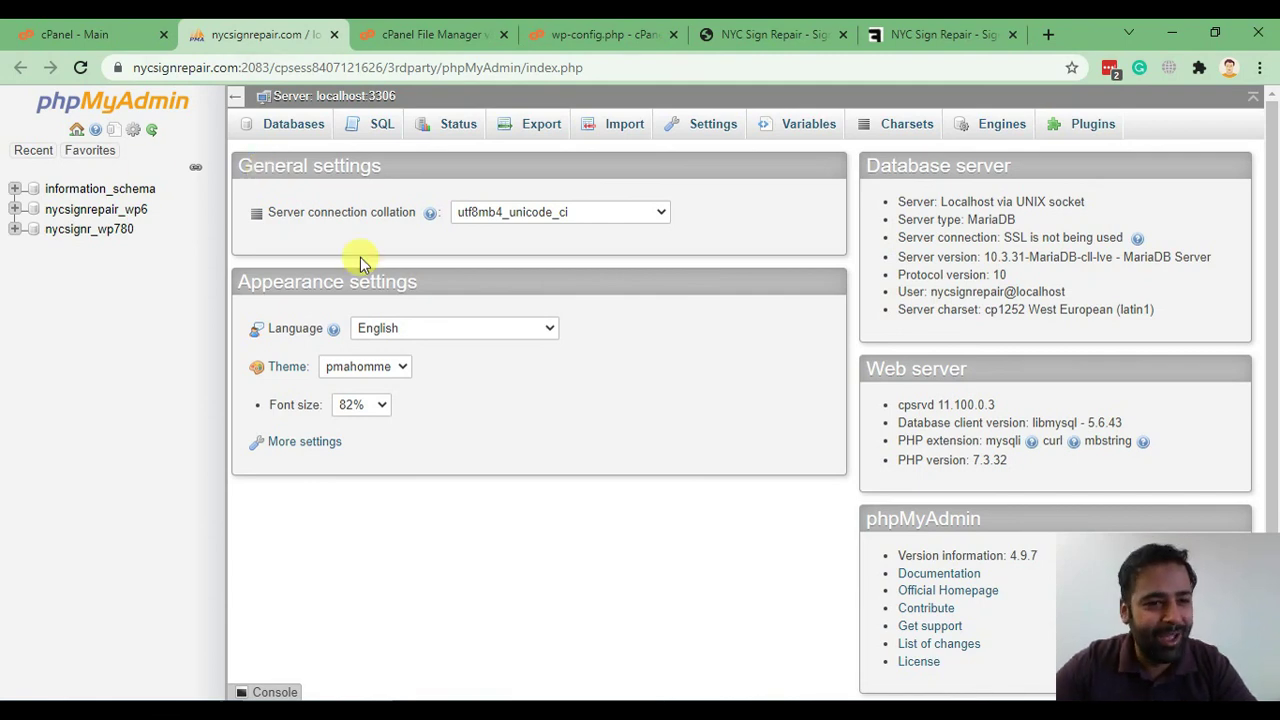
{"action": "left_click", "coordinate": [404, 37]}
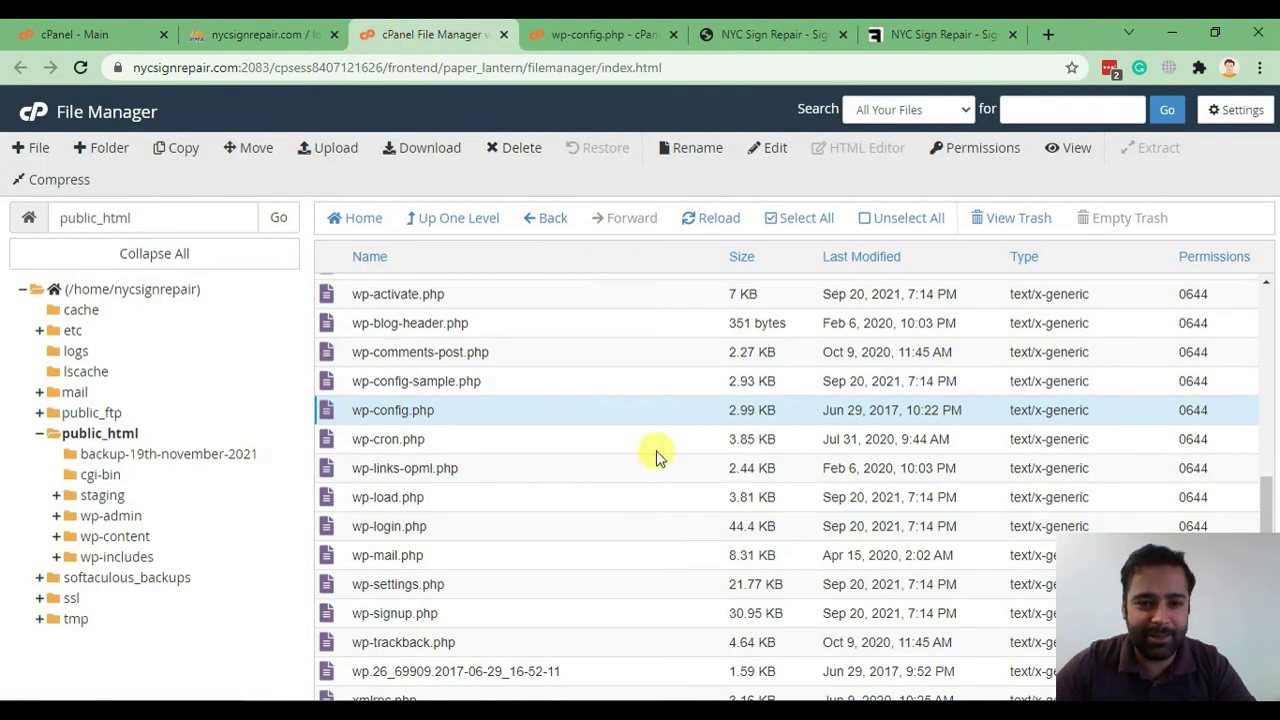
{"action": "left_click", "coordinate": [614, 37]}
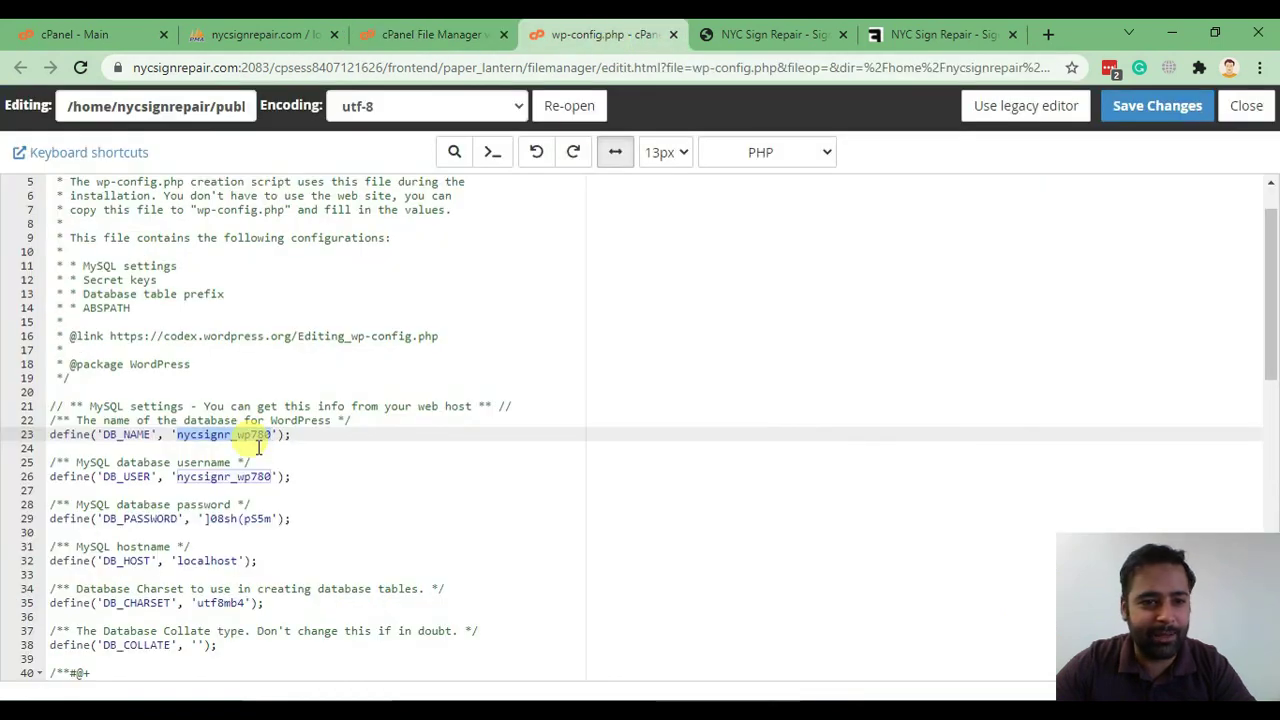
{"action": "left_click", "coordinate": [245, 35]}
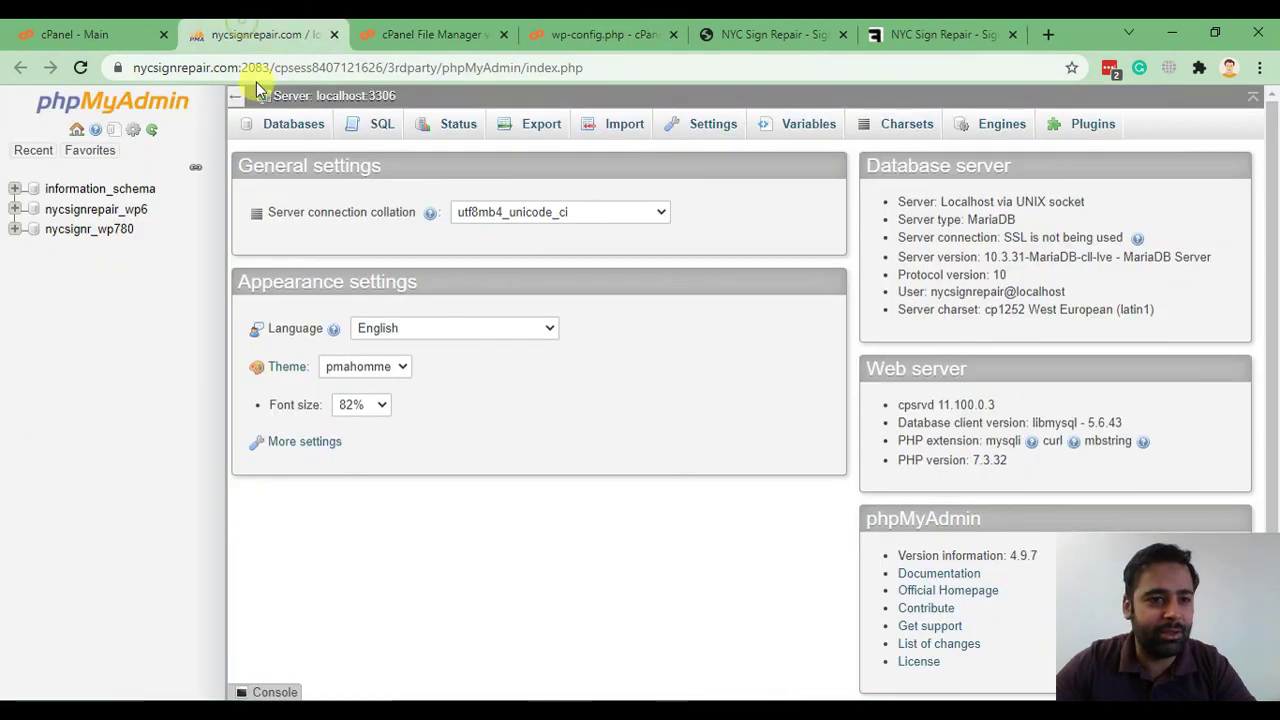
- Quick-export the nycsignr_wp780 database in SQL format, downloading nycsignr_wp780.sql
{"action": "left_click", "coordinate": [92, 234]}
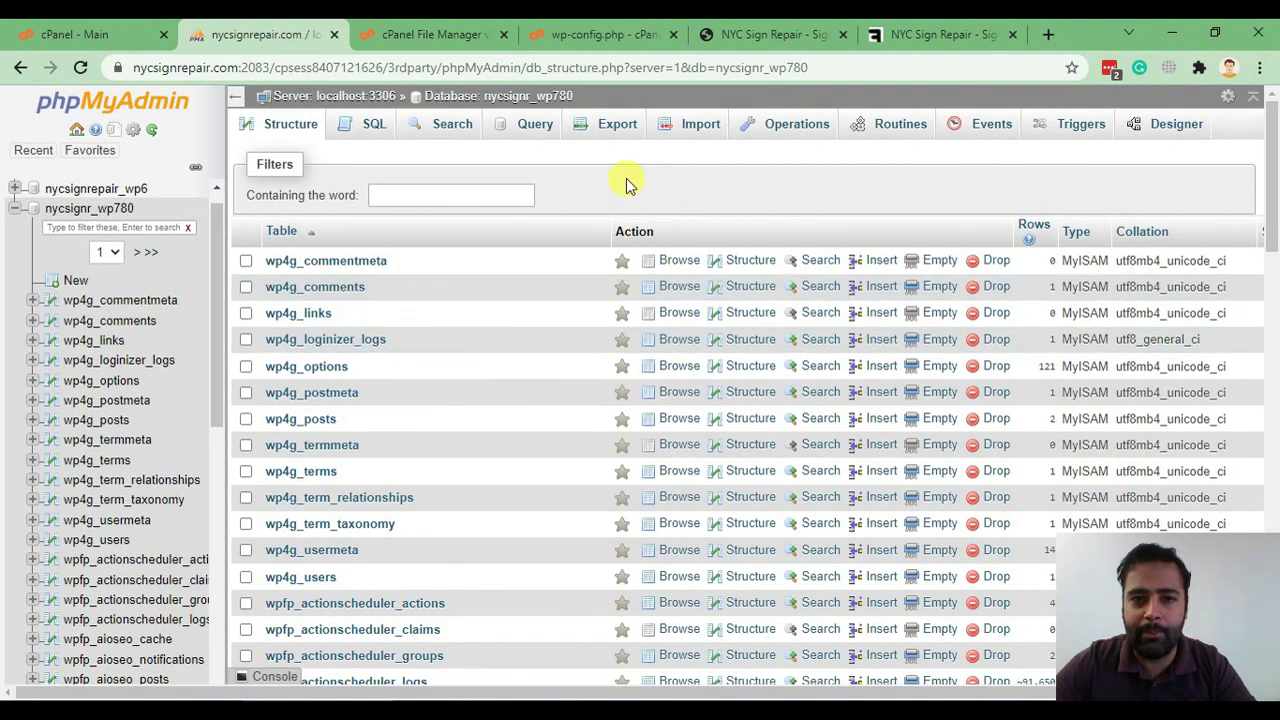
{"action": "left_click", "coordinate": [620, 127]}
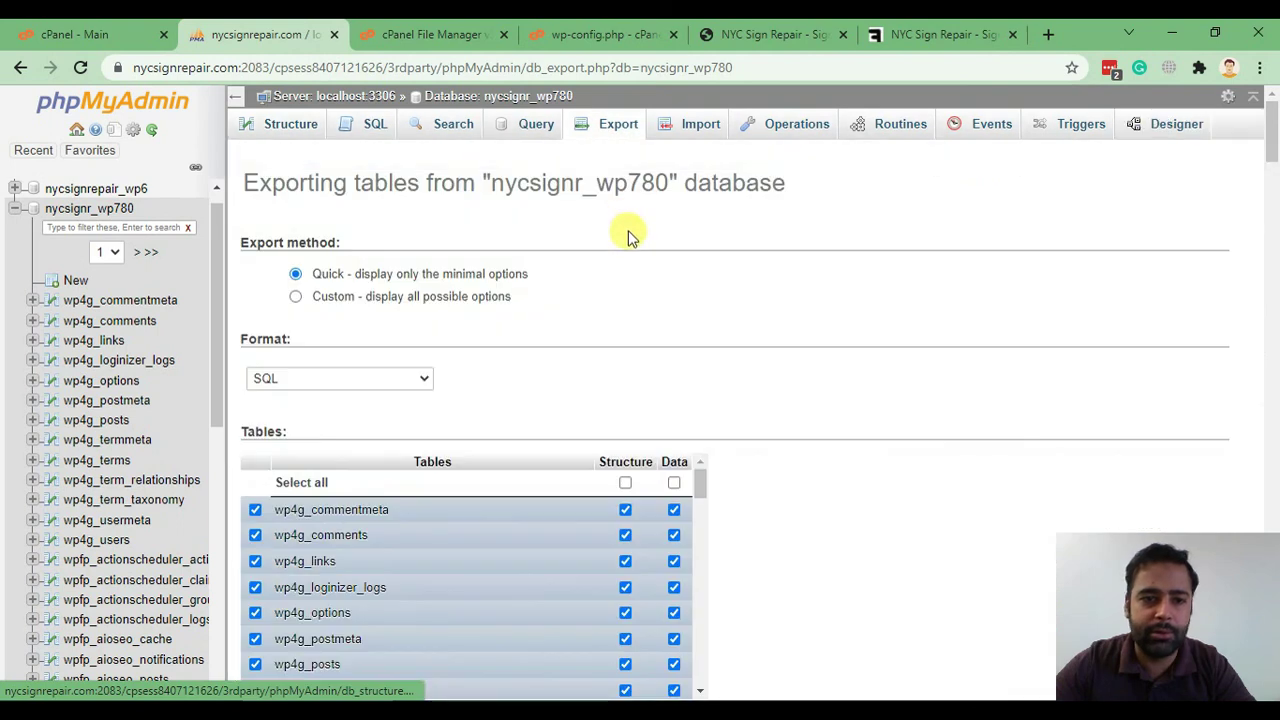
{"action": "left_click", "coordinate": [274, 457]}
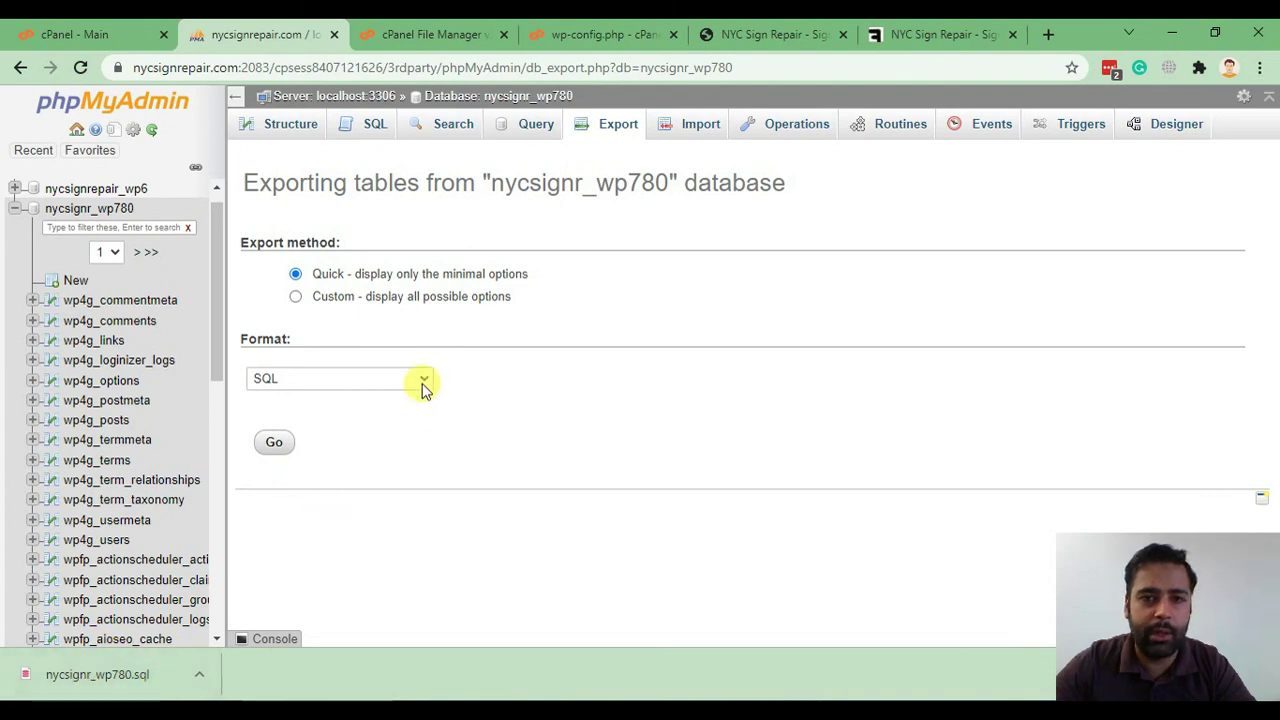
- Upload nycsignr_wp780.sql into backup-19th-november-2021 and reload the listing to show it
{"action": "left_click", "coordinate": [466, 34]}
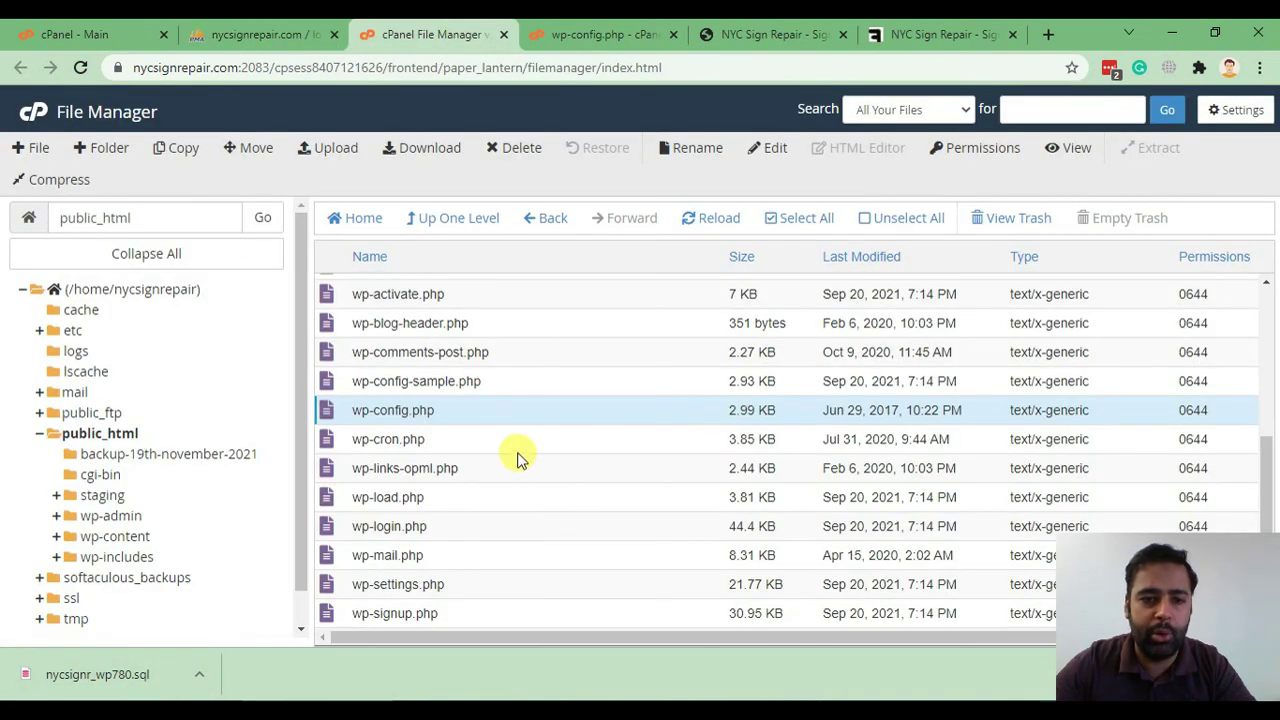
{"action": "scroll", "coordinate": [517, 455], "scroll_direction": "up", "scroll_amount": 4}
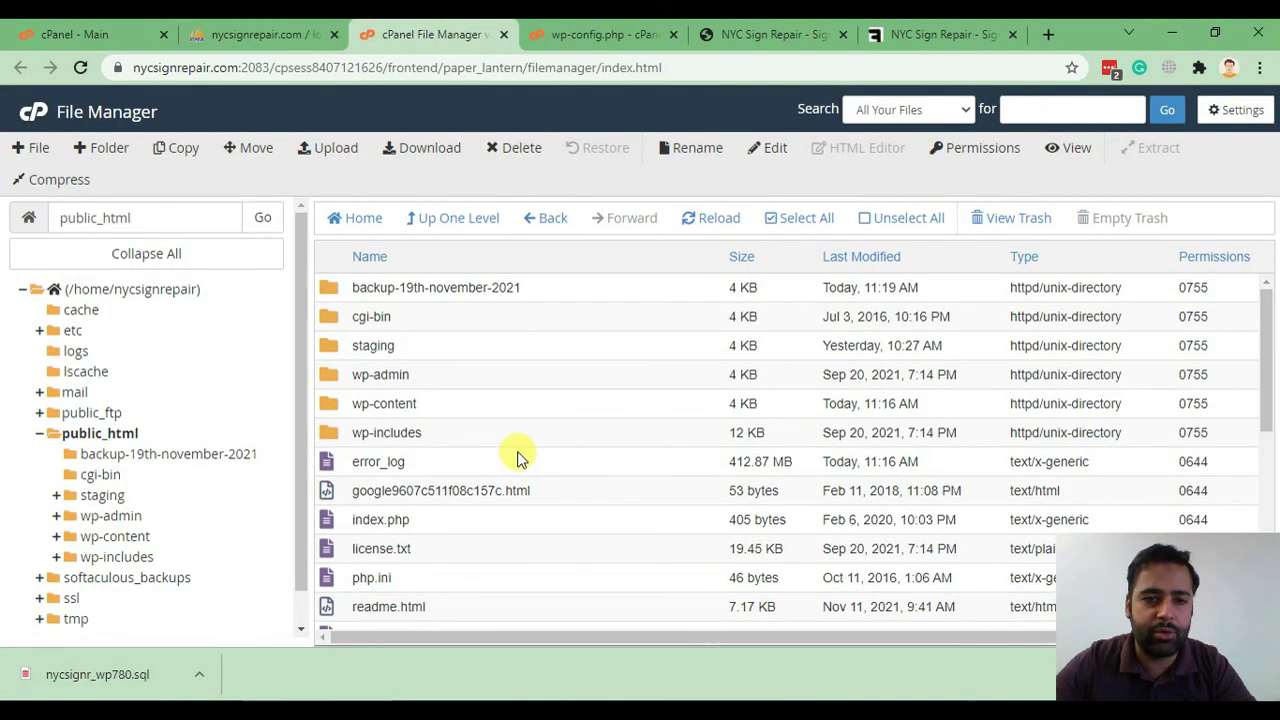
{"action": "double_click", "coordinate": [600, 292]}
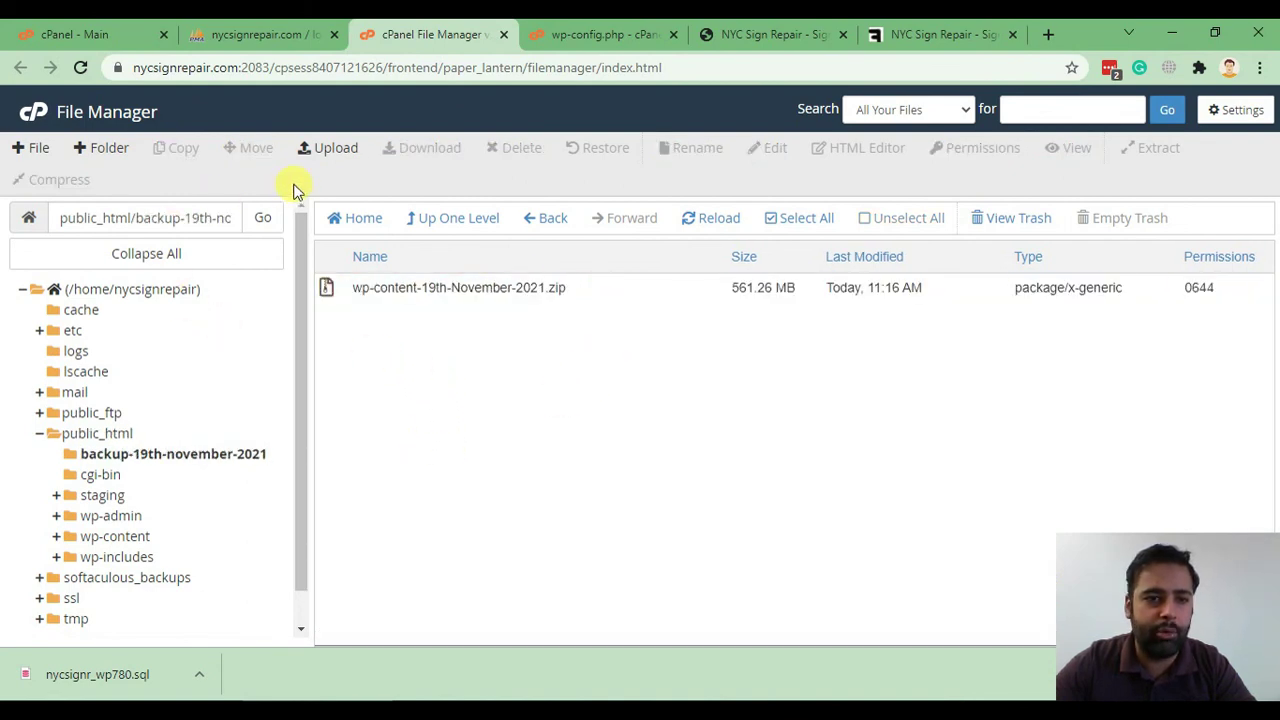
{"action": "left_click", "coordinate": [314, 154]}
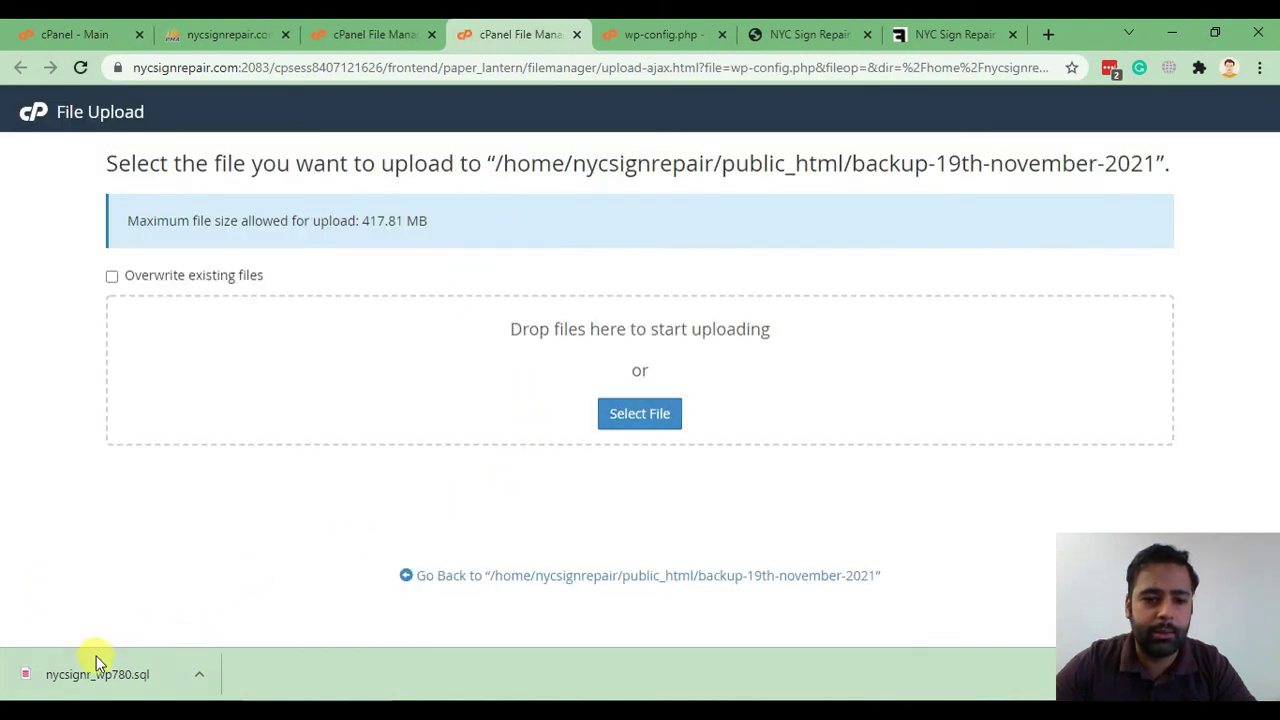
{"action": "left_click", "coordinate": [645, 422]}
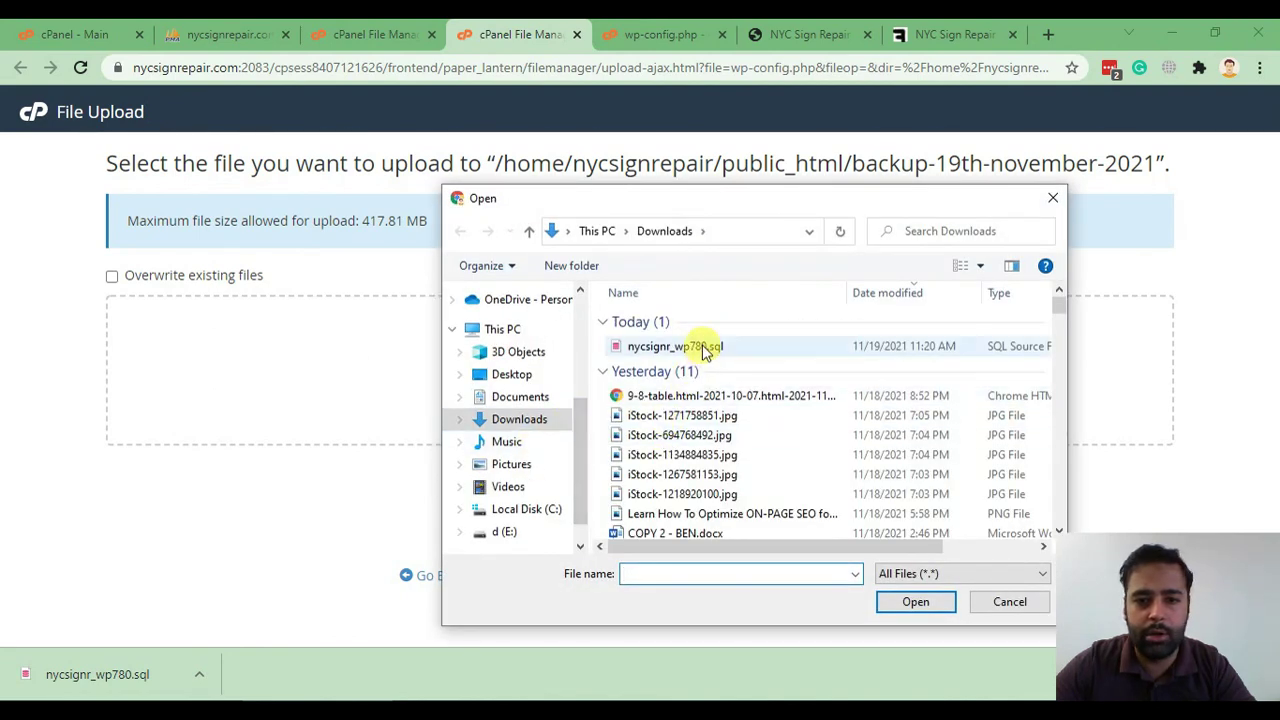
{"action": "left_click", "coordinate": [708, 346]}
{"action": "left_click", "coordinate": [912, 601]}
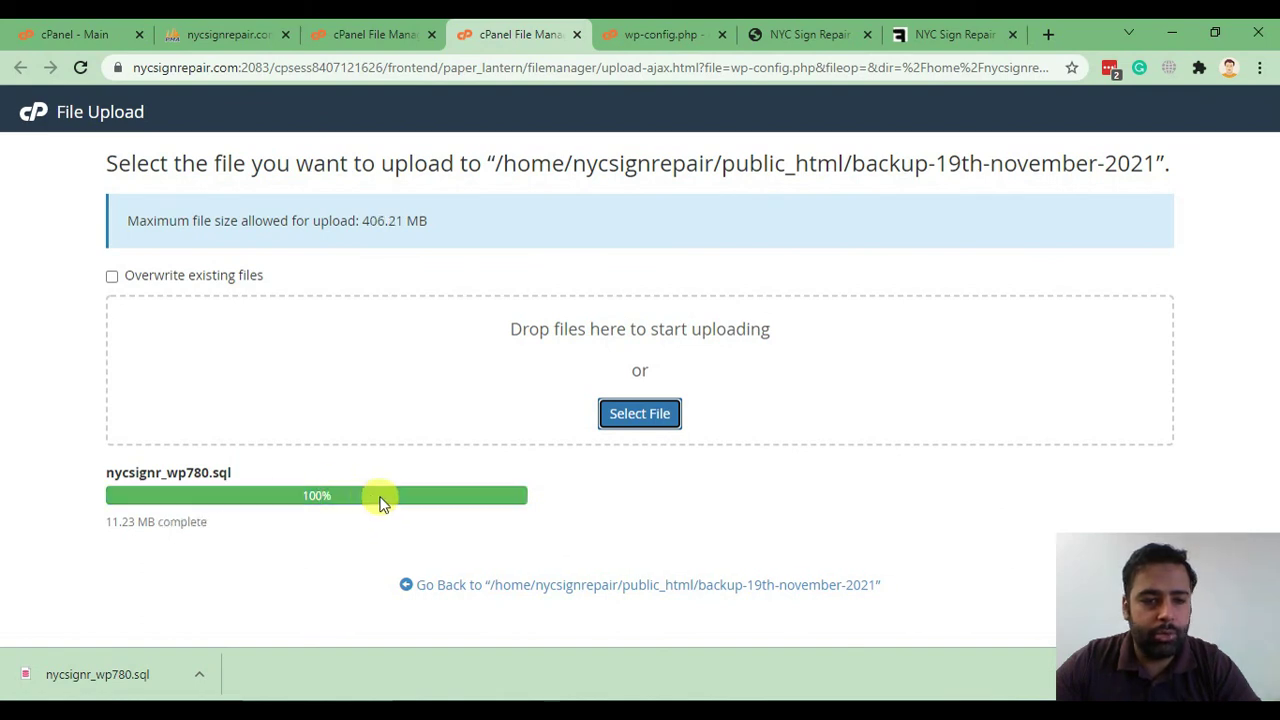
{"action": "left_click", "coordinate": [287, 497]}
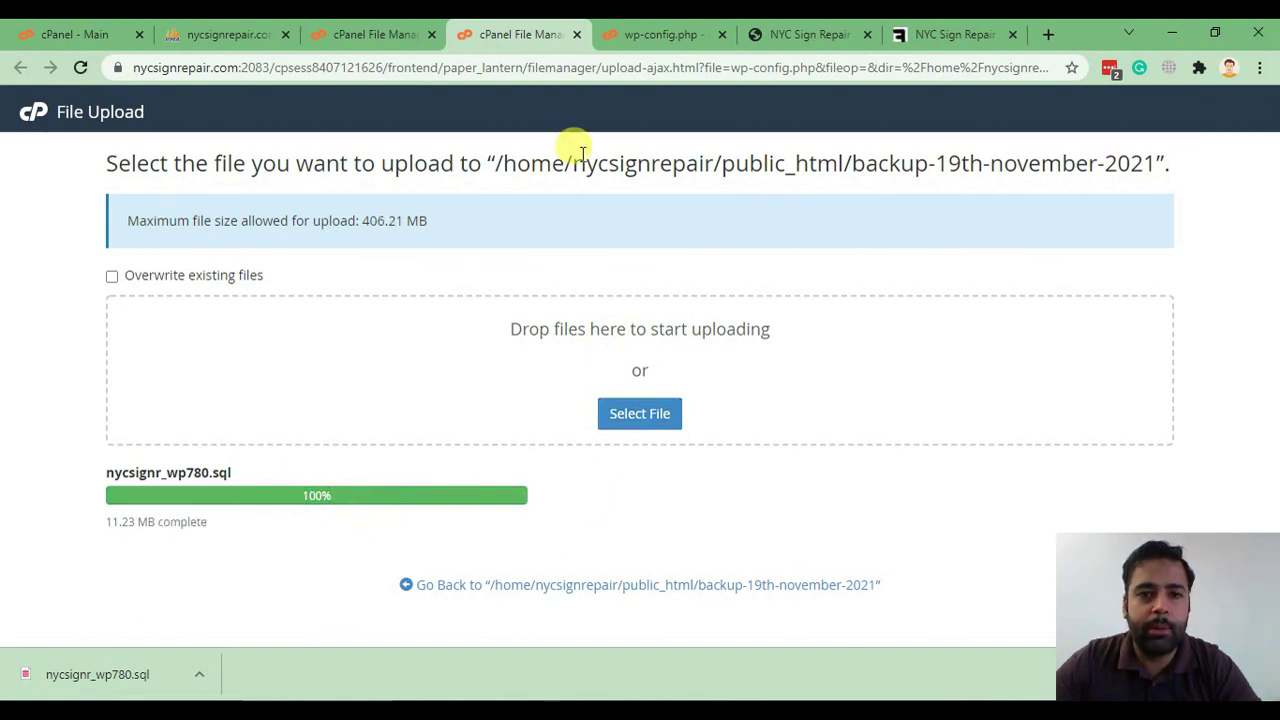
{"action": "left_click", "coordinate": [577, 37]}
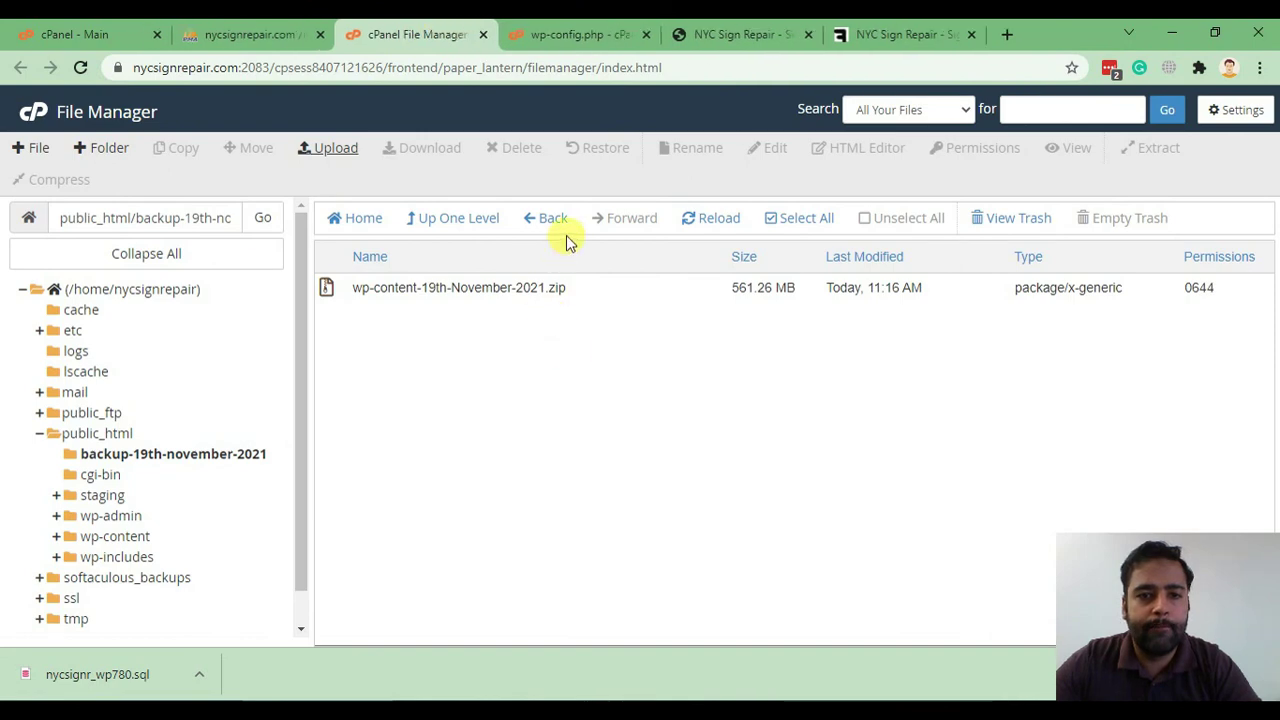
{"action": "left_click", "coordinate": [705, 224]}
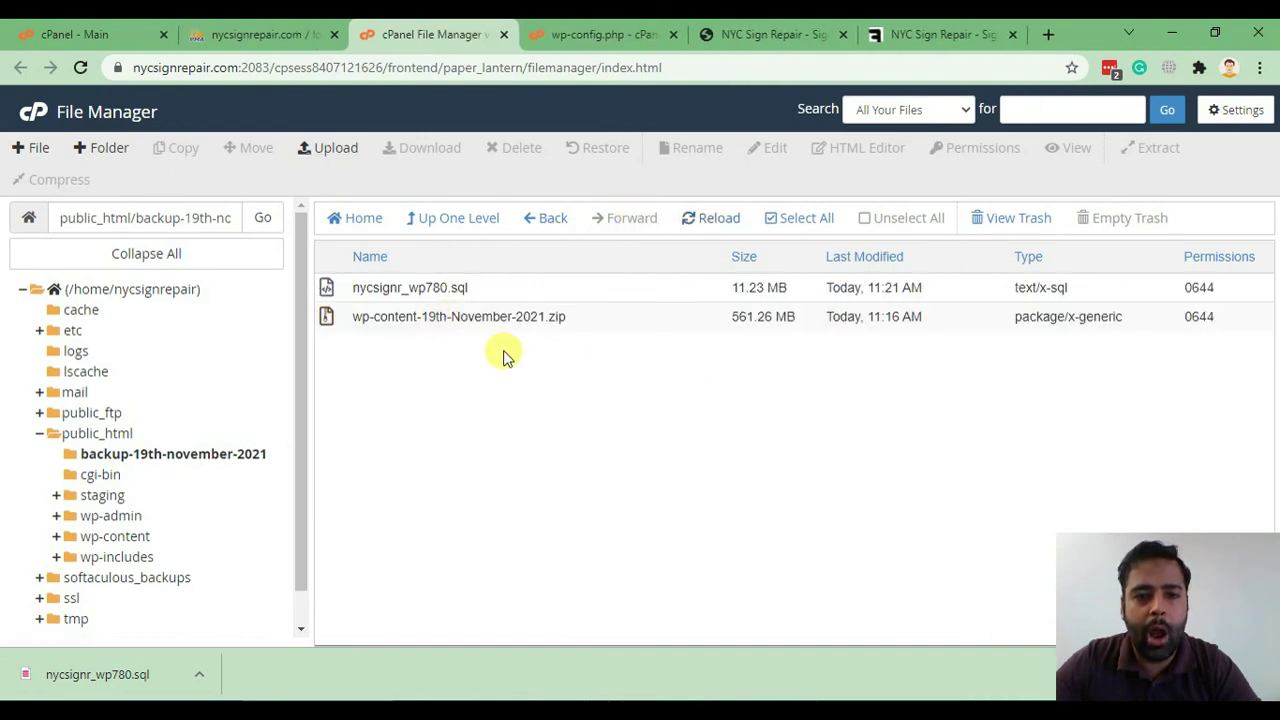
- Select everything from wp-admin through xmlrpc.php in public_html and send it to the trash
{"action": "left_click", "coordinate": [459, 220]}
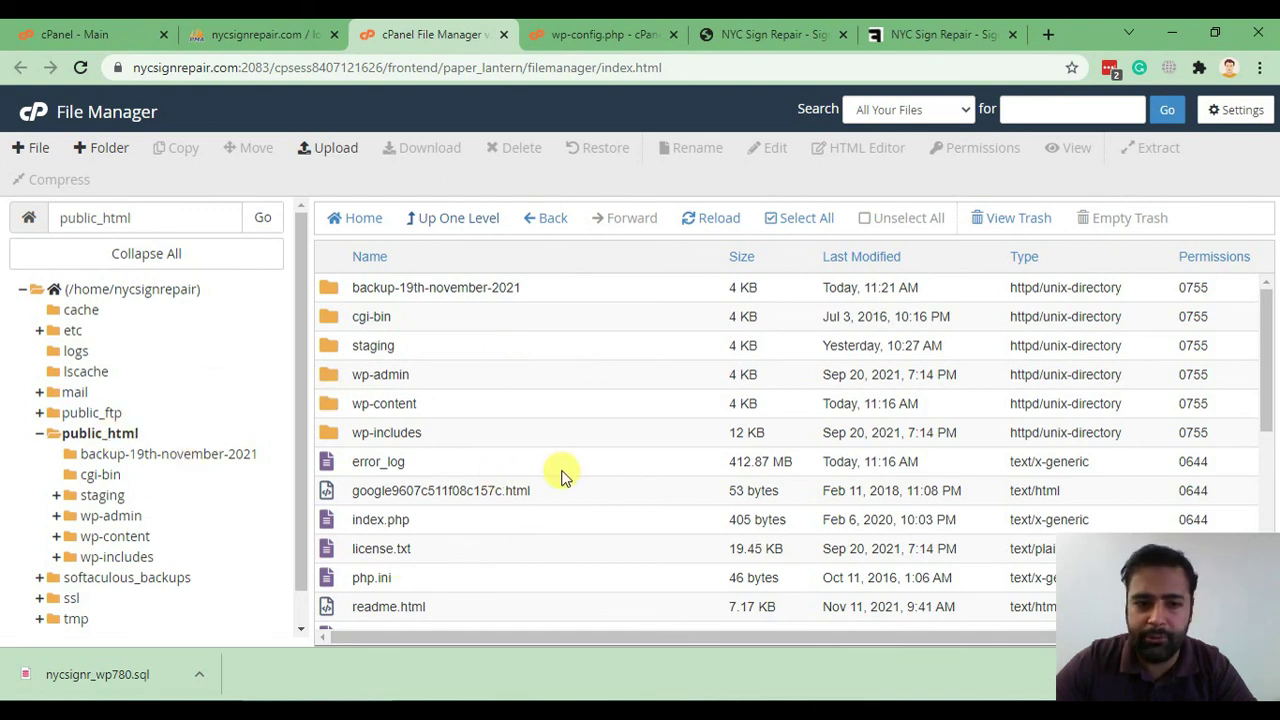
{"action": "scroll", "coordinate": [525, 427], "scroll_direction": "down", "scroll_amount": 3}
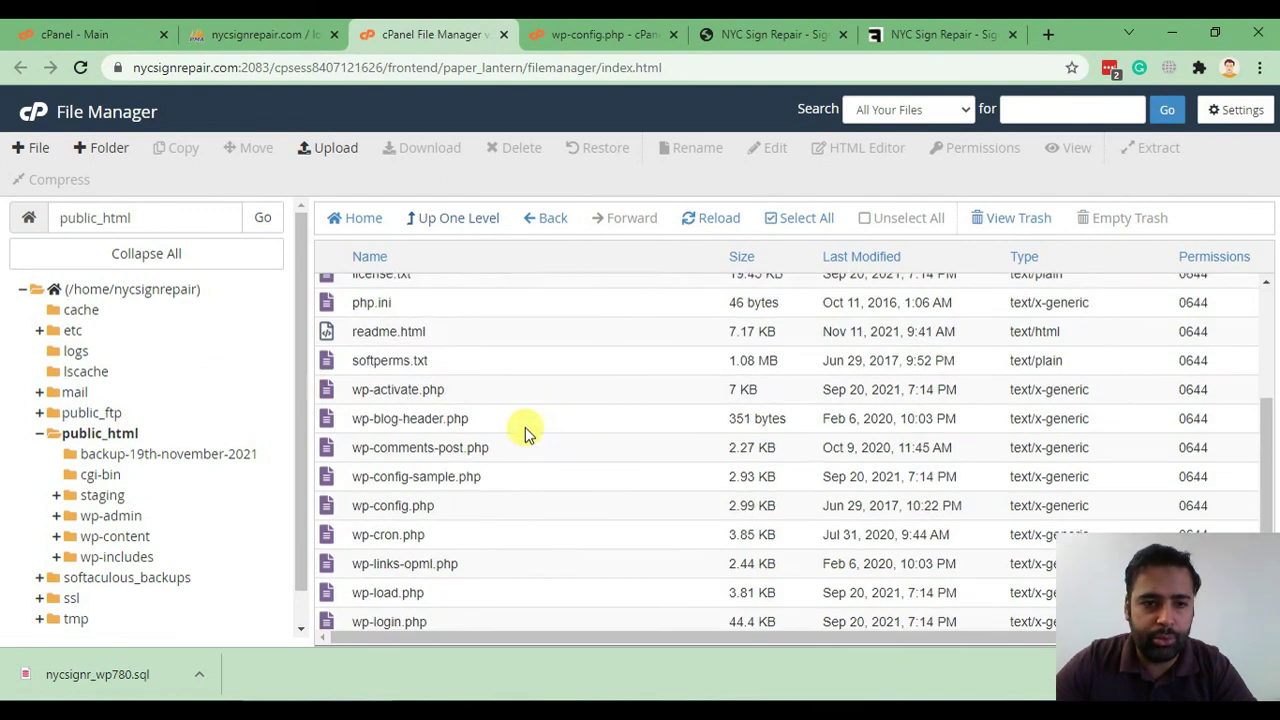
{"action": "scroll", "coordinate": [525, 429], "scroll_direction": "up", "scroll_amount": 3}
{"action": "left_click", "coordinate": [422, 374]}
{"action": "scroll", "coordinate": [570, 410], "scroll_direction": "down", "scroll_amount": 5}
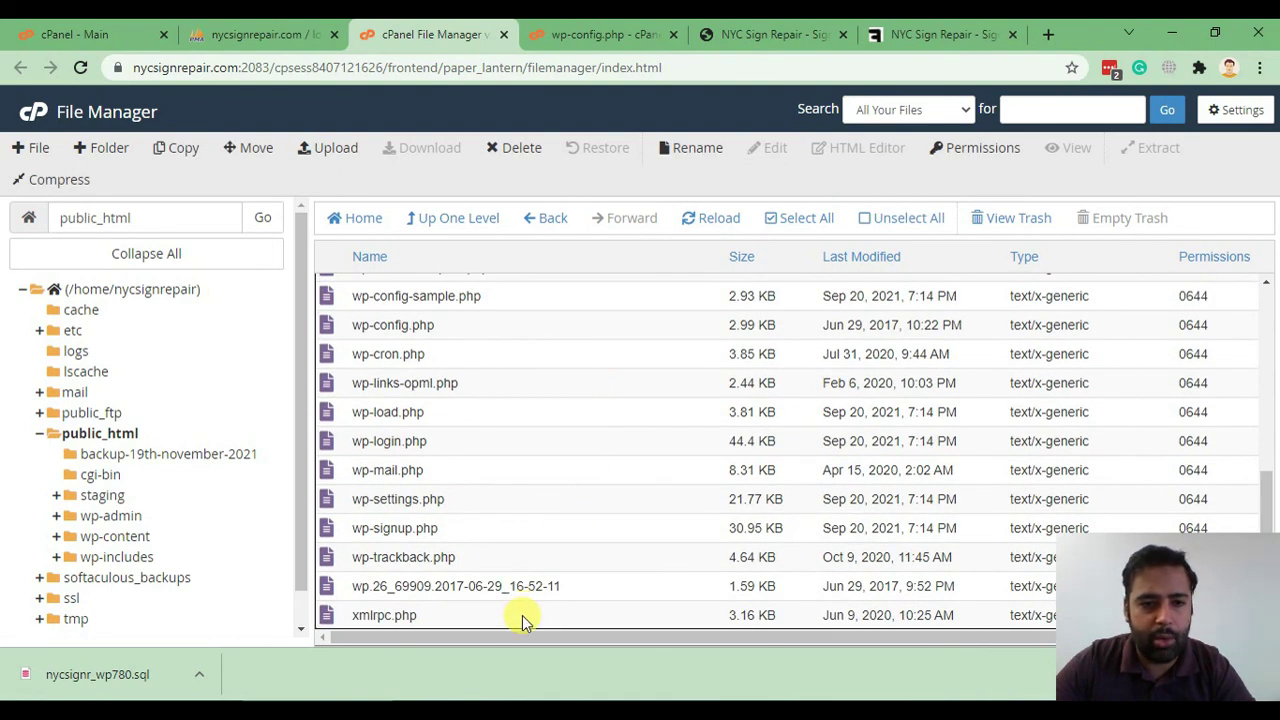
{"action": "scroll", "coordinate": [589, 490], "scroll_direction": "up", "scroll_amount": 5}
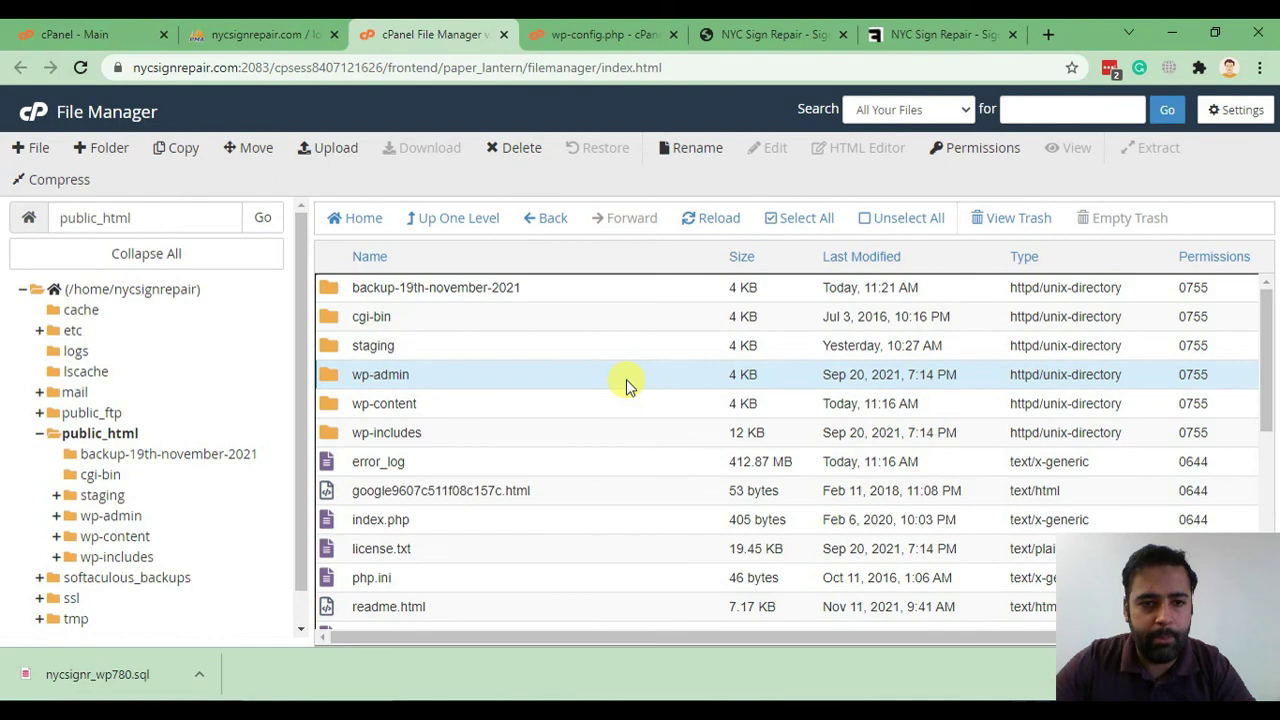
{"action": "scroll", "coordinate": [626, 379], "scroll_direction": "down", "scroll_amount": 5}
{"action": "left_click", "coordinate": [575, 620], "text": "shift"}
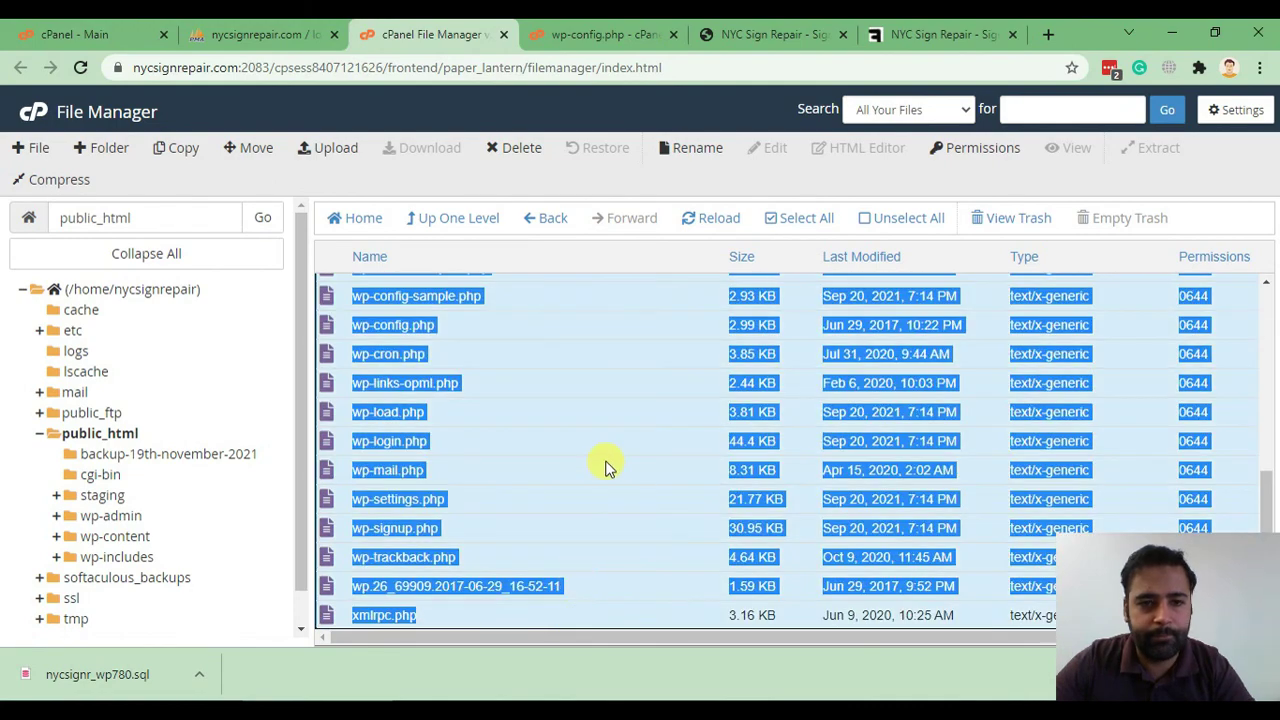
{"action": "scroll", "coordinate": [606, 466], "scroll_direction": "up", "scroll_amount": 5}
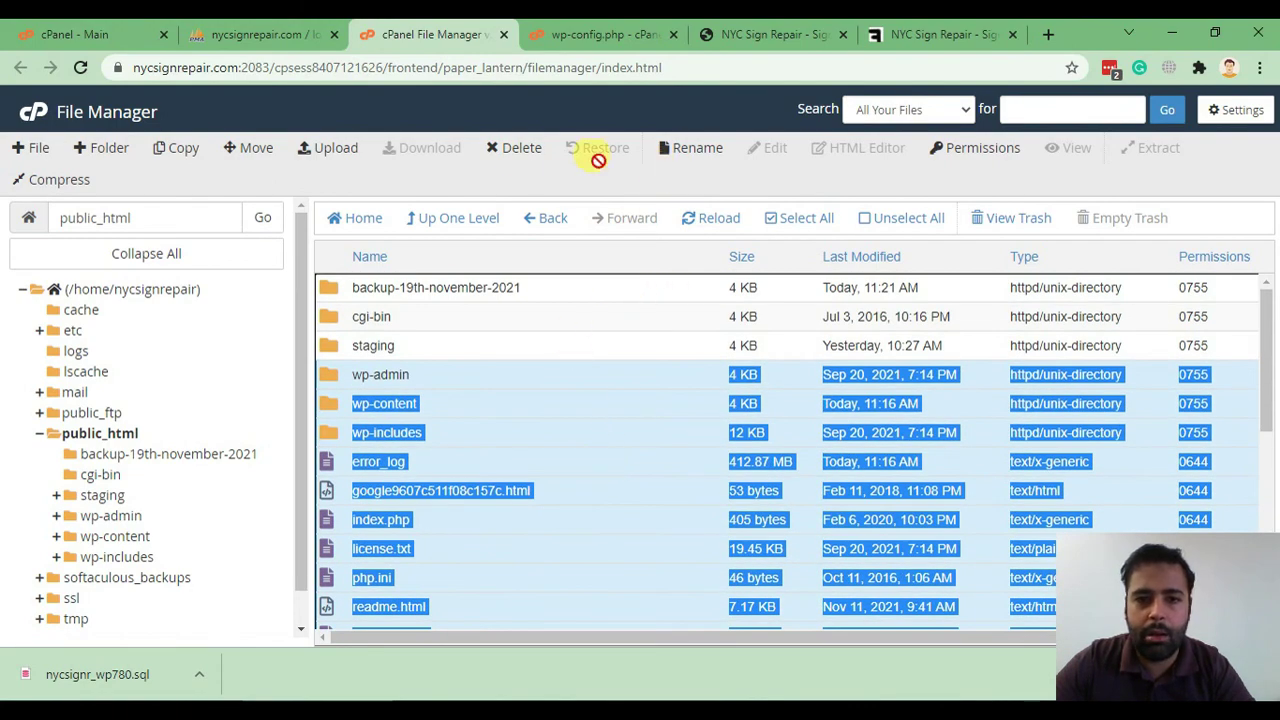
{"action": "left_click", "coordinate": [521, 152]}
{"action": "scroll", "coordinate": [650, 400], "scroll_direction": "down", "scroll_amount": 3}
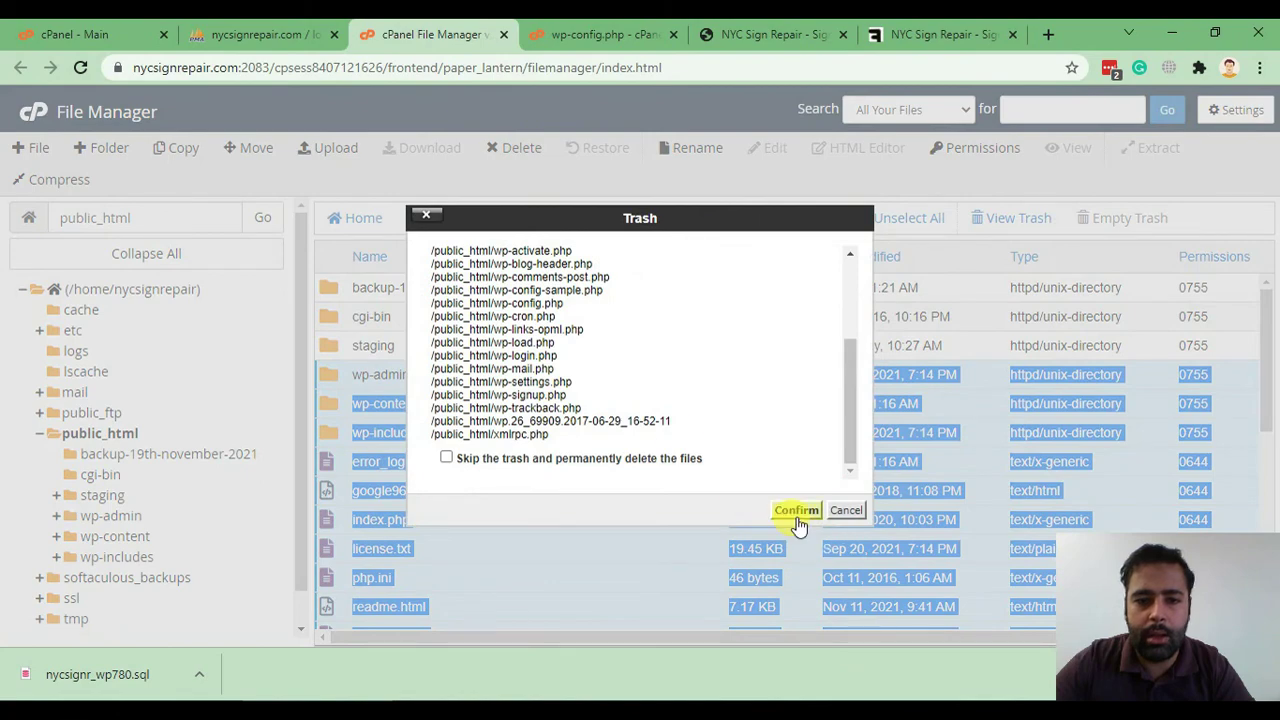
{"action": "left_click", "coordinate": [797, 515]}
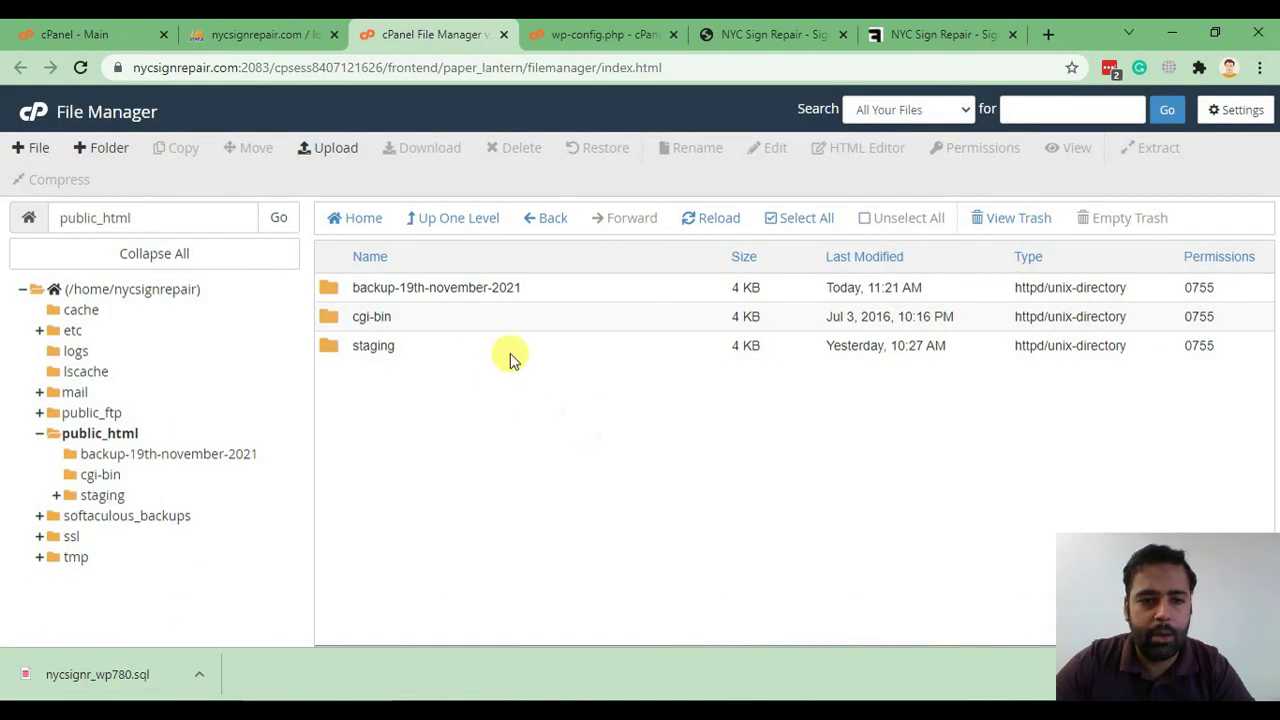
- Open the staging folder and select all of its files
{"action": "left_click", "coordinate": [511, 359]}
{"action": "double_click", "coordinate": [477, 358]}
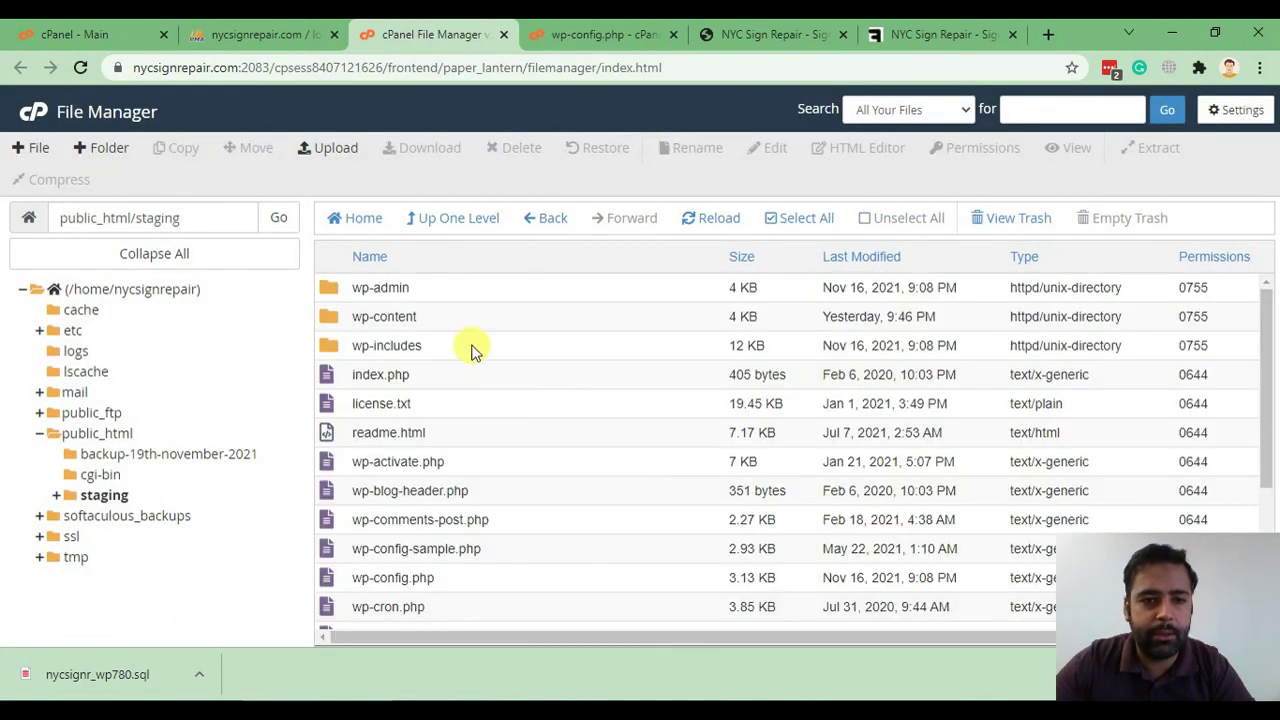
{"action": "scroll", "coordinate": [560, 360], "scroll_direction": "down", "scroll_amount": 1}
{"action": "scroll", "coordinate": [632, 383], "scroll_direction": "down", "scroll_amount": 2}
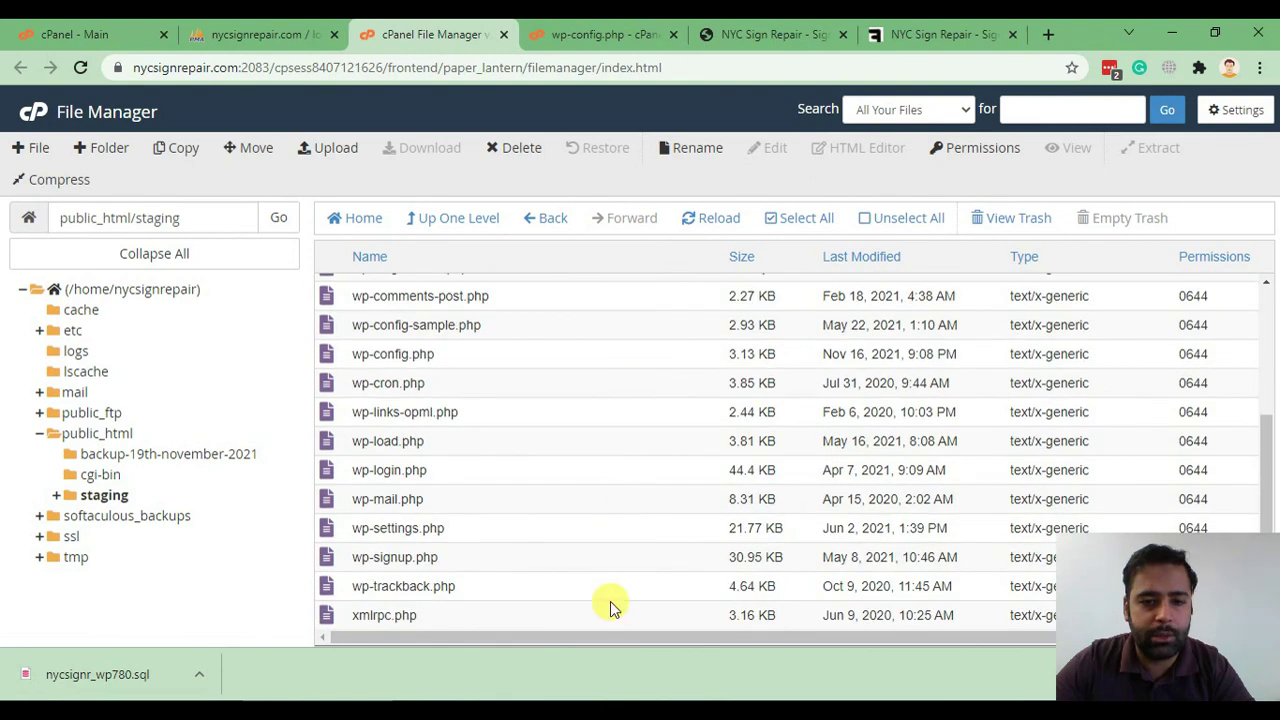
{"action": "left_click_drag", "start_coordinate": [610, 612], "coordinate": [450, 145]}
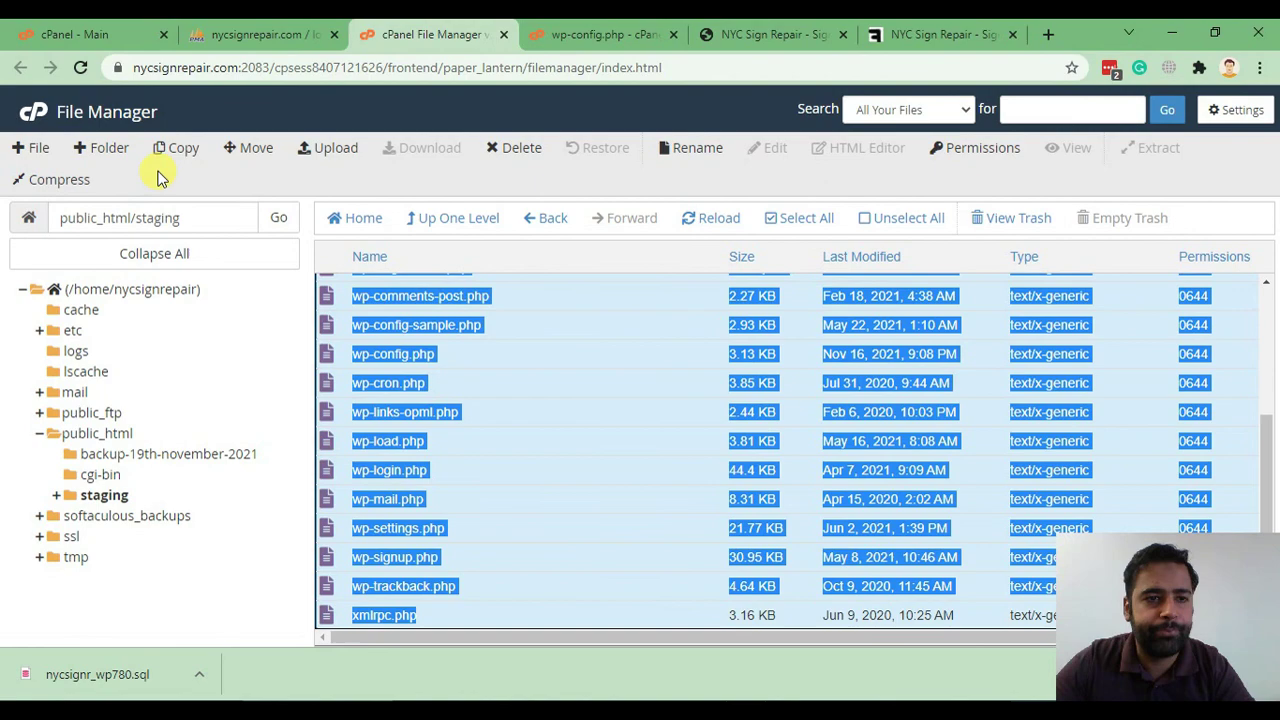
- Move the selected files to /public_html/ and go back up to public_html
{"action": "left_click", "coordinate": [256, 148]}
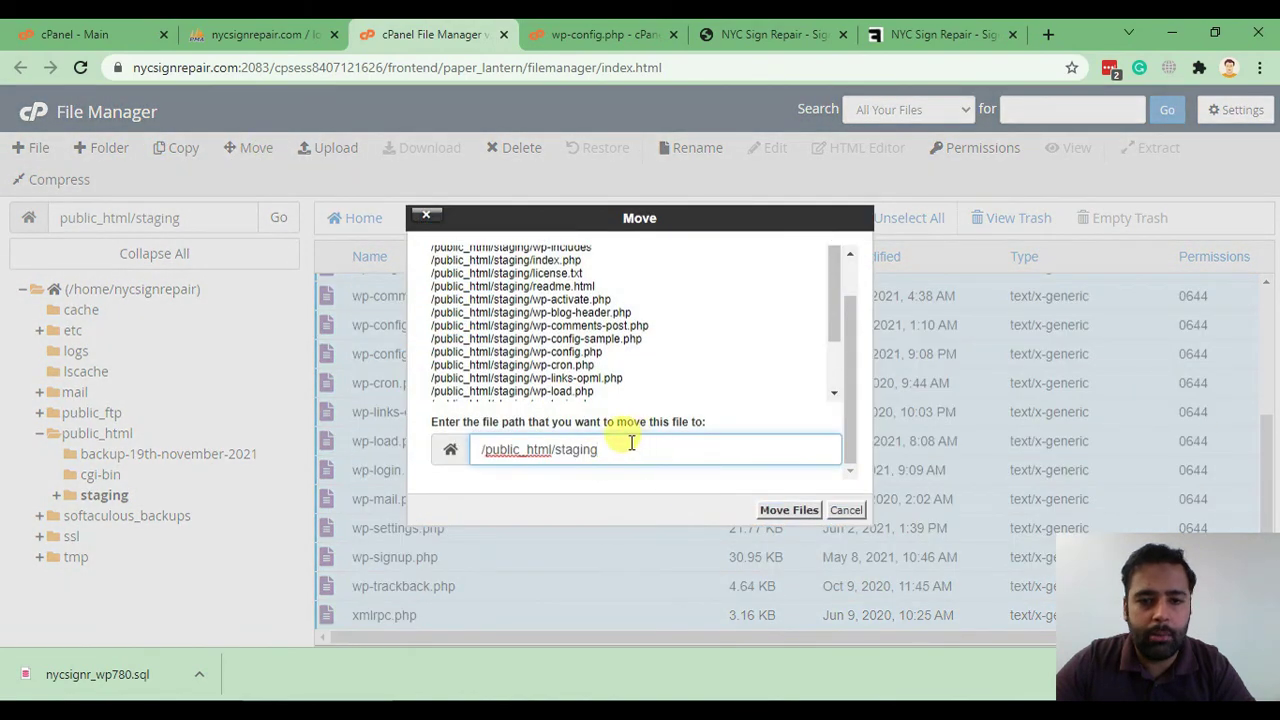
{"action": "left_click_drag", "start_coordinate": [631, 443], "coordinate": [565, 447]}
{"action": "key", "text": "BackSpace"}
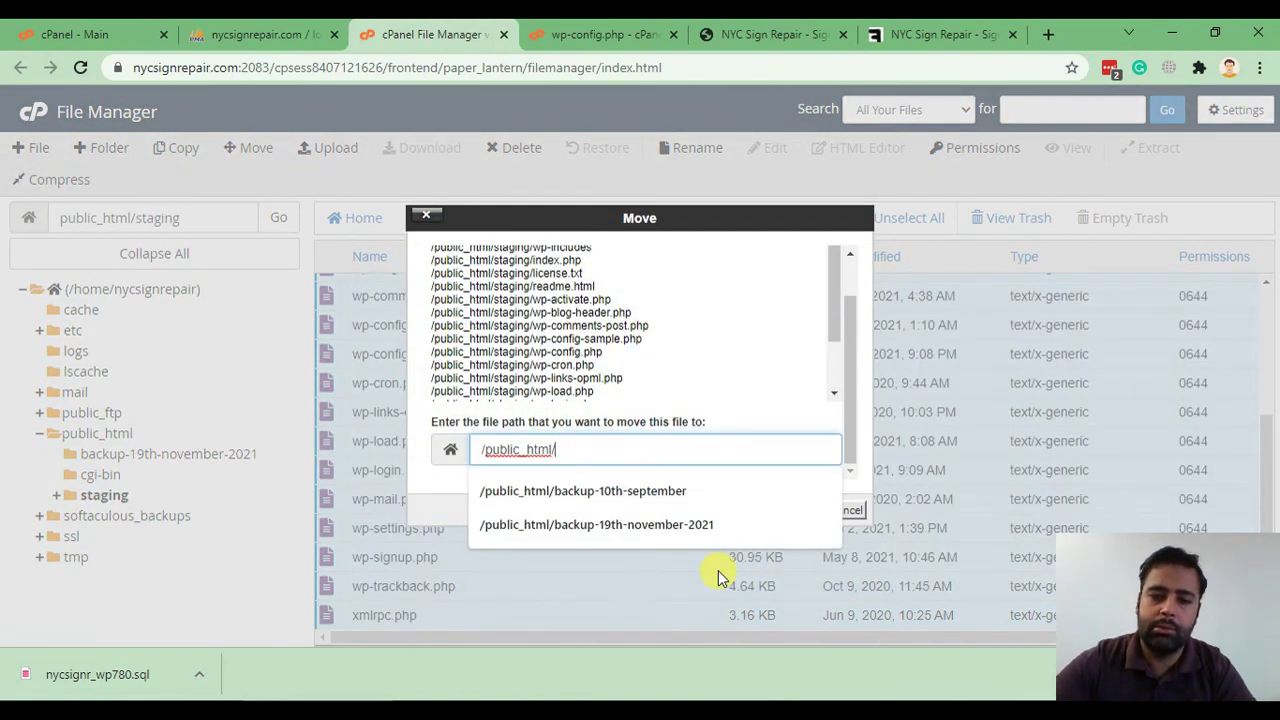
{"action": "left_click", "coordinate": [782, 485]}
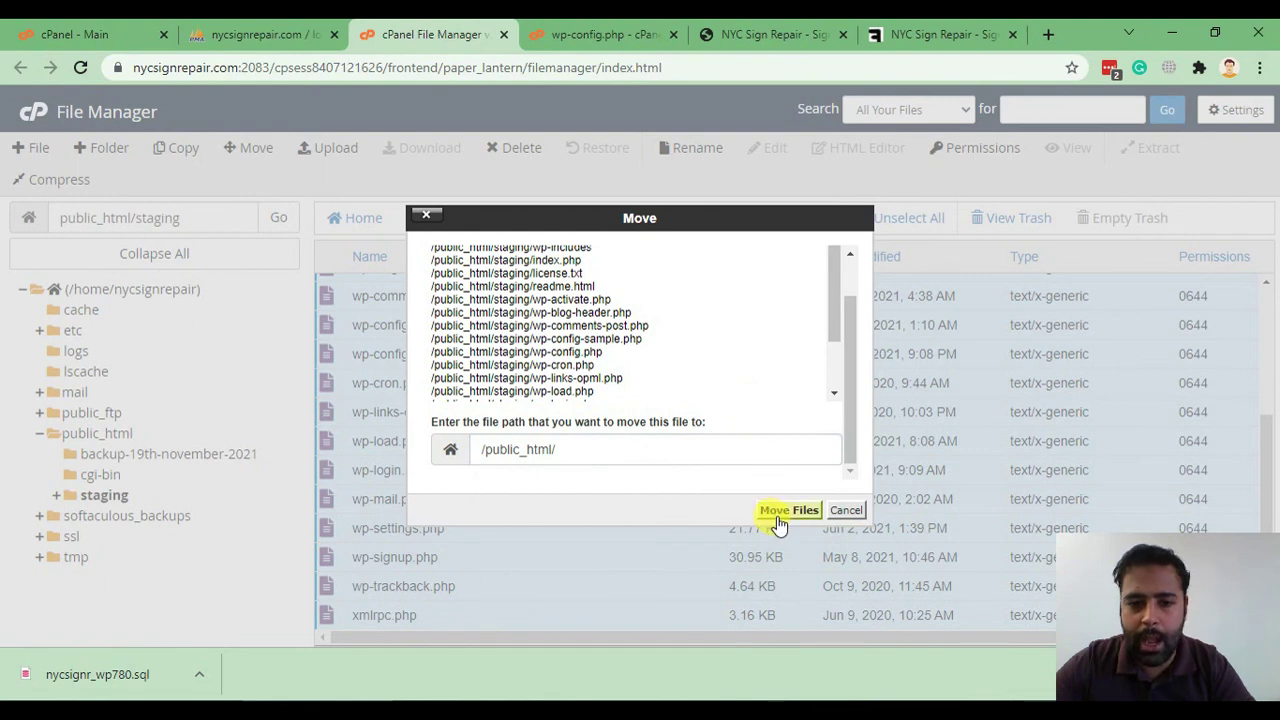
{"action": "left_click", "coordinate": [778, 515]}
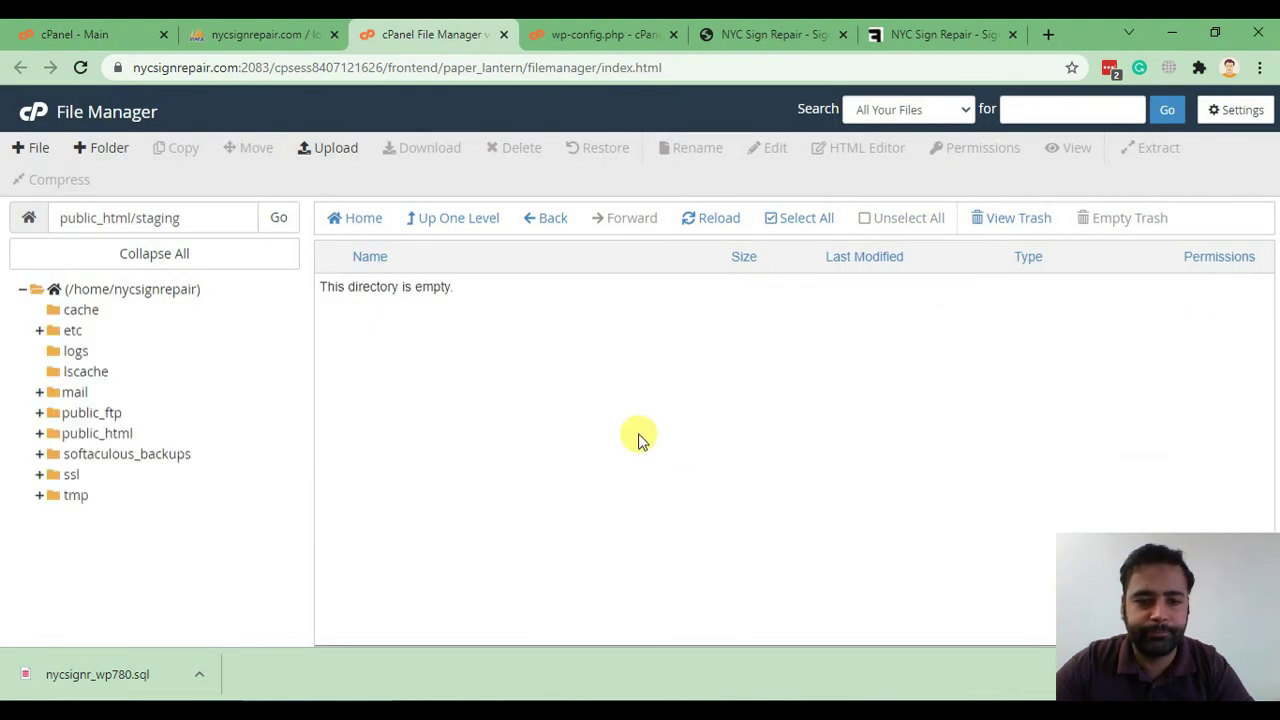
{"action": "left_click", "coordinate": [440, 224]}
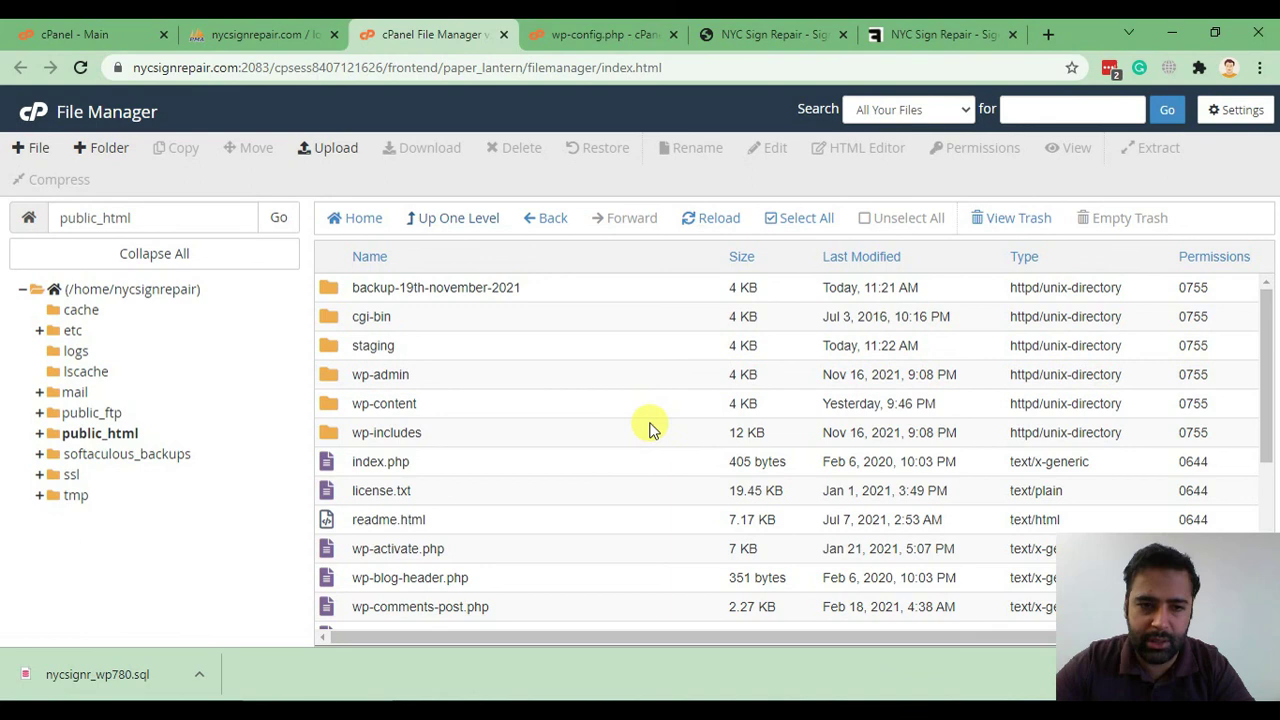
- Select wp-config.php, check the main domain's homepage, and close the old wp-config.php editor tab
{"action": "scroll", "coordinate": [650, 428], "scroll_direction": "down", "scroll_amount": 3}
{"action": "scroll", "coordinate": [640, 478], "scroll_direction": "up", "scroll_amount": 5}
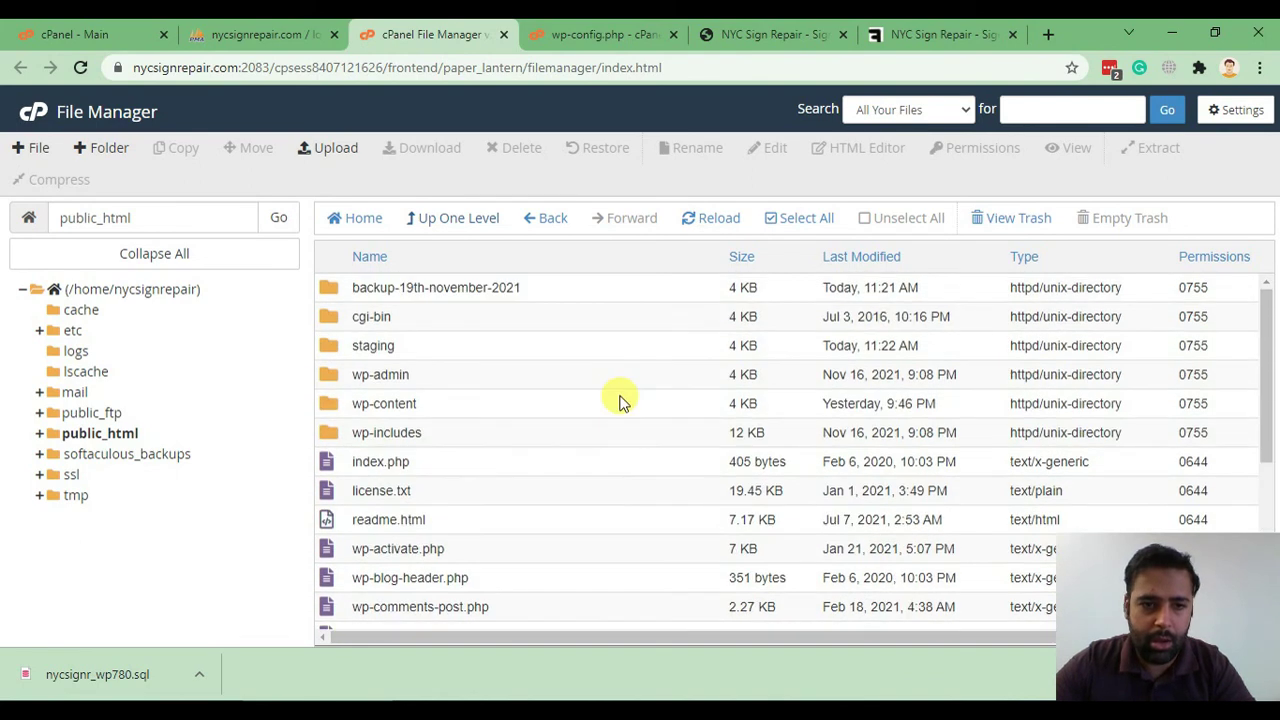
{"action": "scroll", "coordinate": [620, 400], "scroll_direction": "down", "scroll_amount": 5}
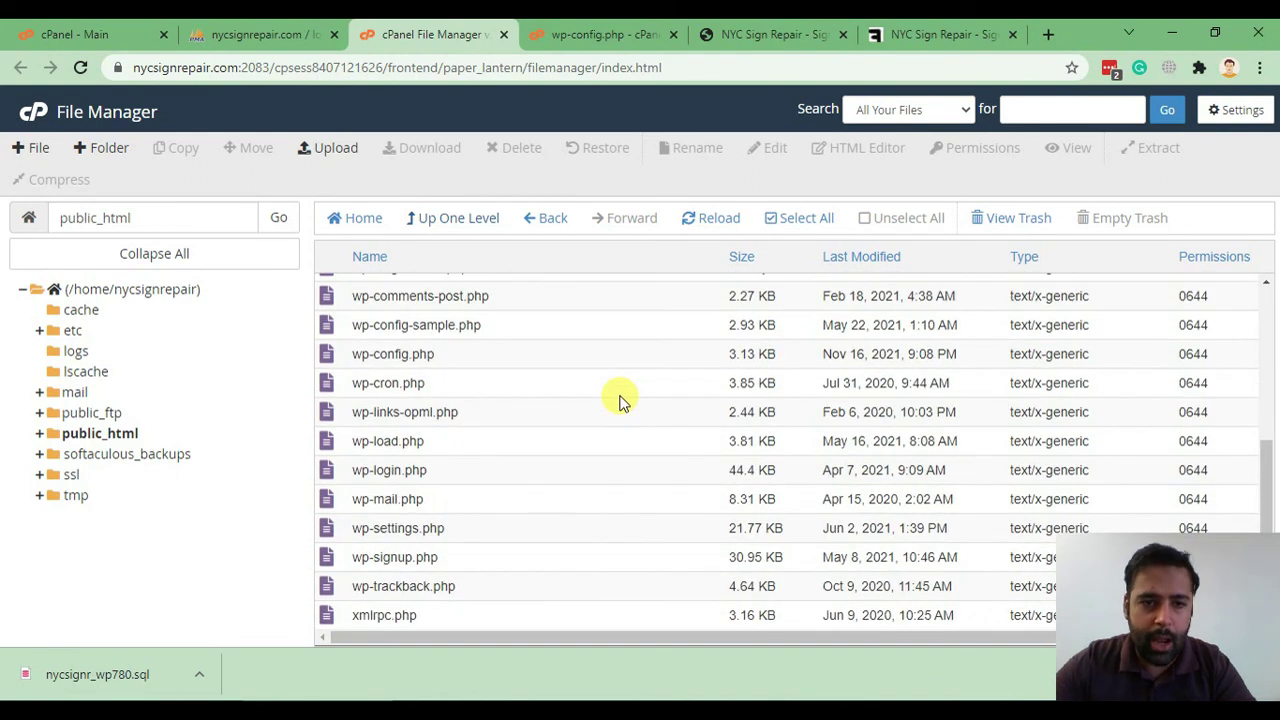
{"action": "left_click", "coordinate": [491, 357]}
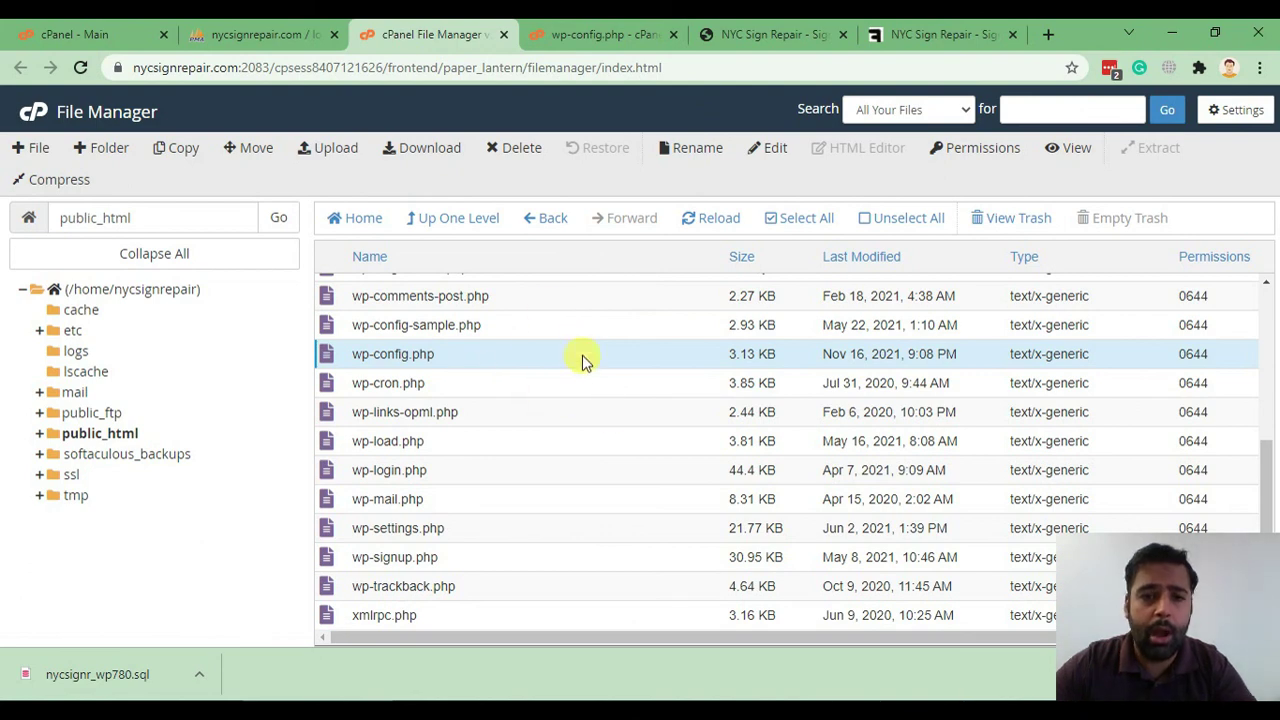
{"action": "left_click", "coordinate": [737, 35]}
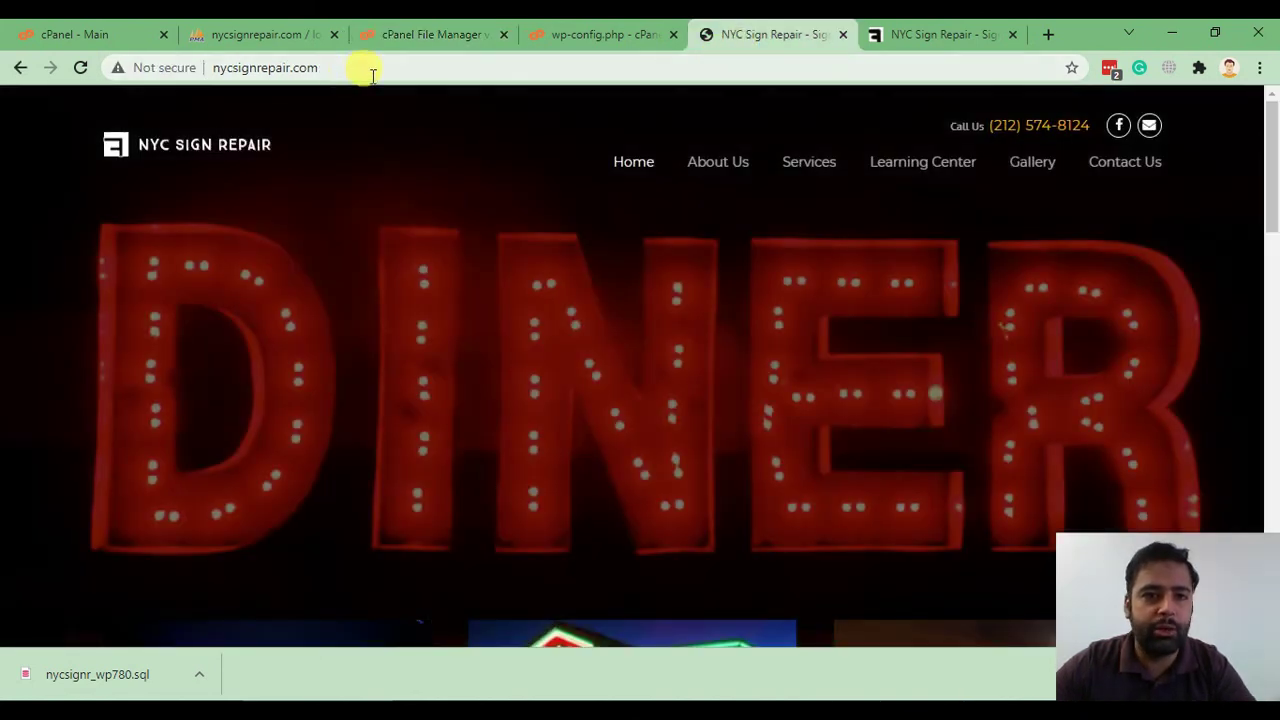
{"action": "left_click", "coordinate": [372, 75]}
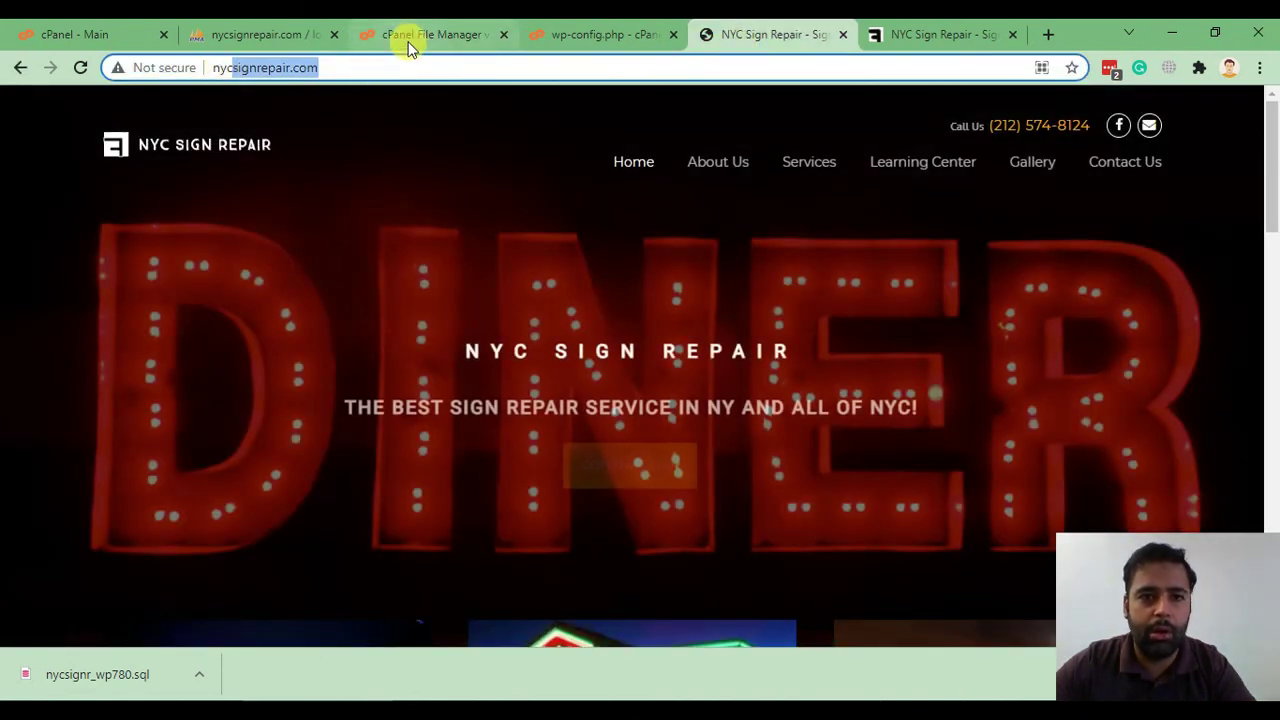
{"action": "left_click", "coordinate": [406, 40]}
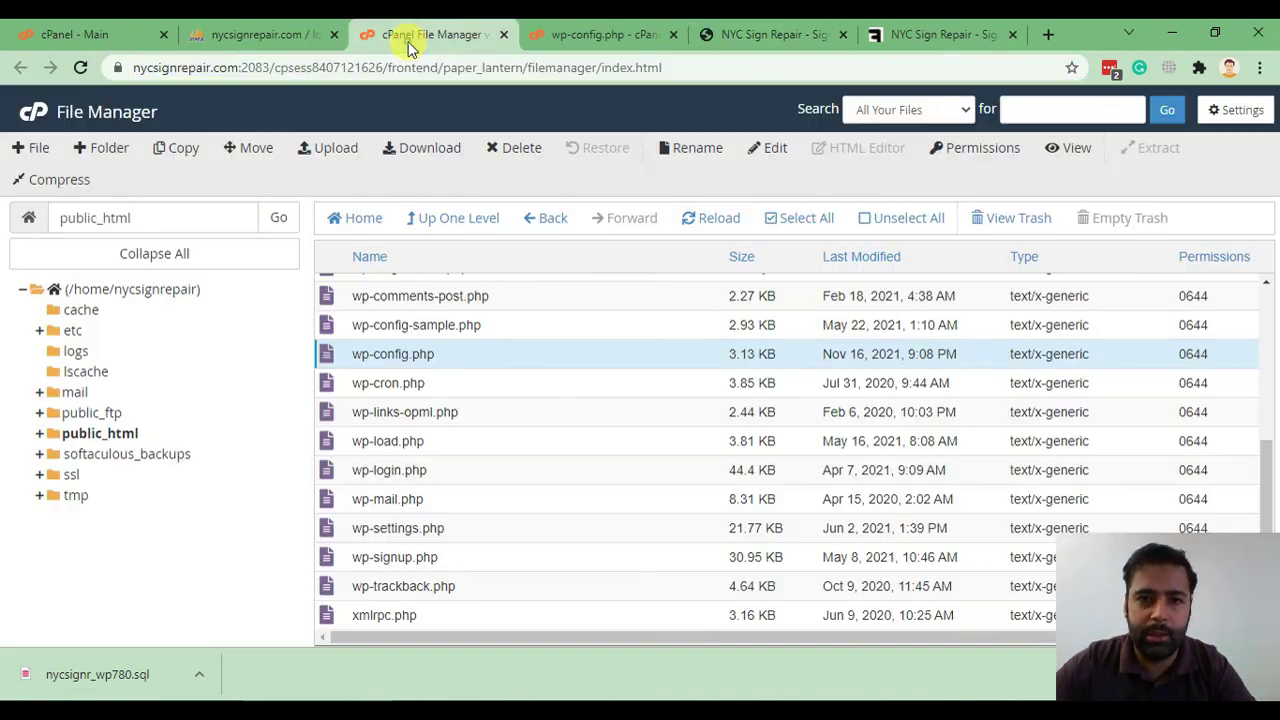
{"action": "left_click", "coordinate": [673, 34]}
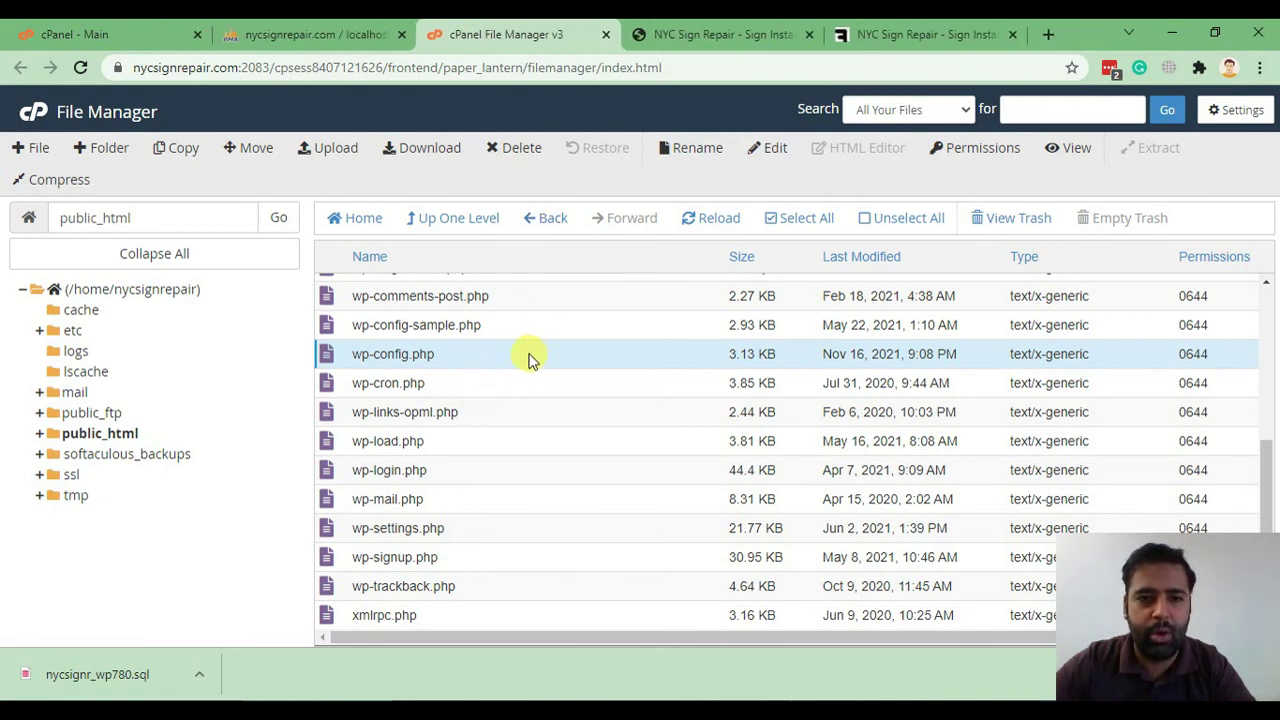
- Open the new wp-config.php in the code editor and note DB_NAME nycsignrepair_wp6, then return to phpMyAdmin
{"action": "left_click", "coordinate": [773, 150]}
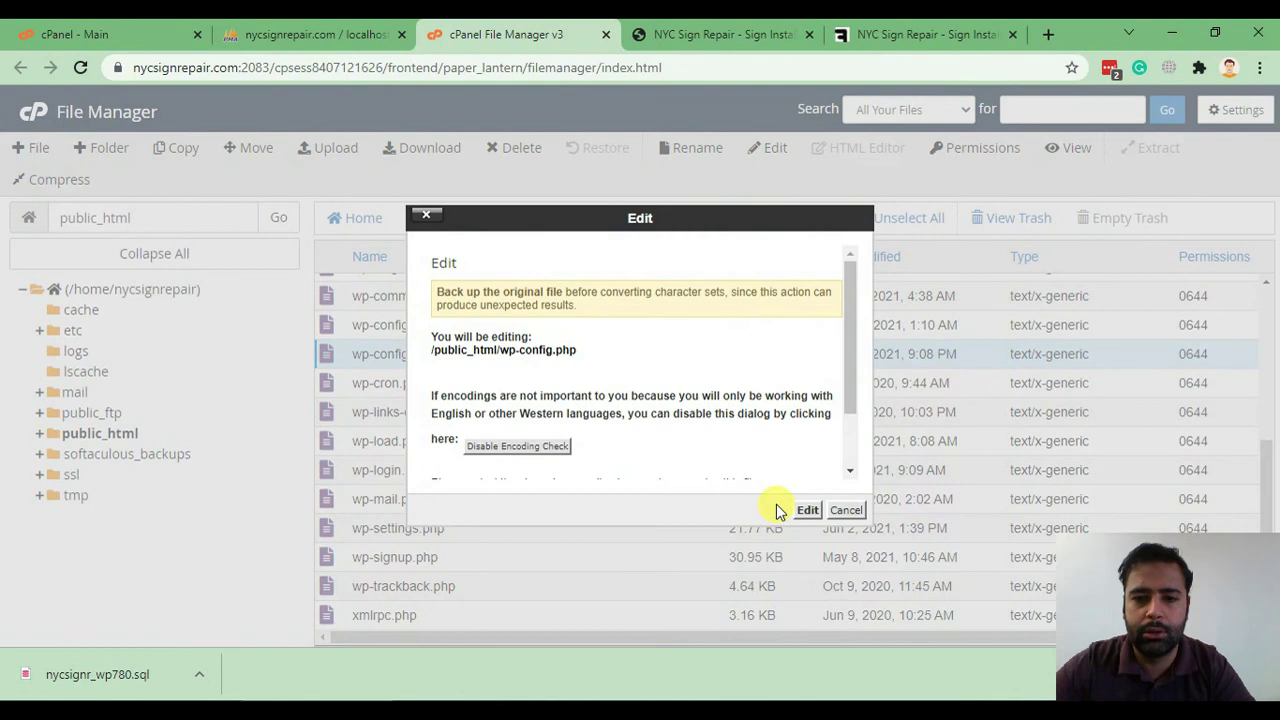
{"action": "left_click", "coordinate": [806, 511]}
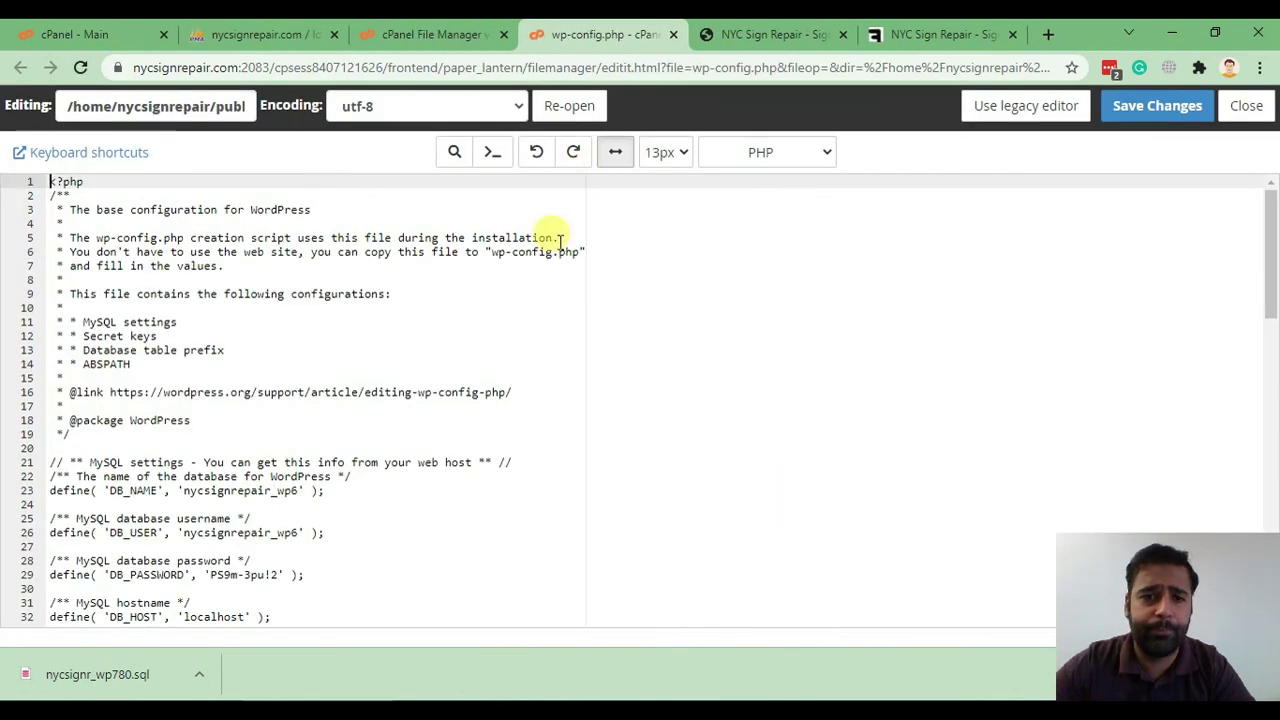
{"action": "scroll", "coordinate": [473, 315], "scroll_direction": "down", "scroll_amount": 2}
{"action": "left_click_drag", "start_coordinate": [295, 393], "coordinate": [183, 378]}
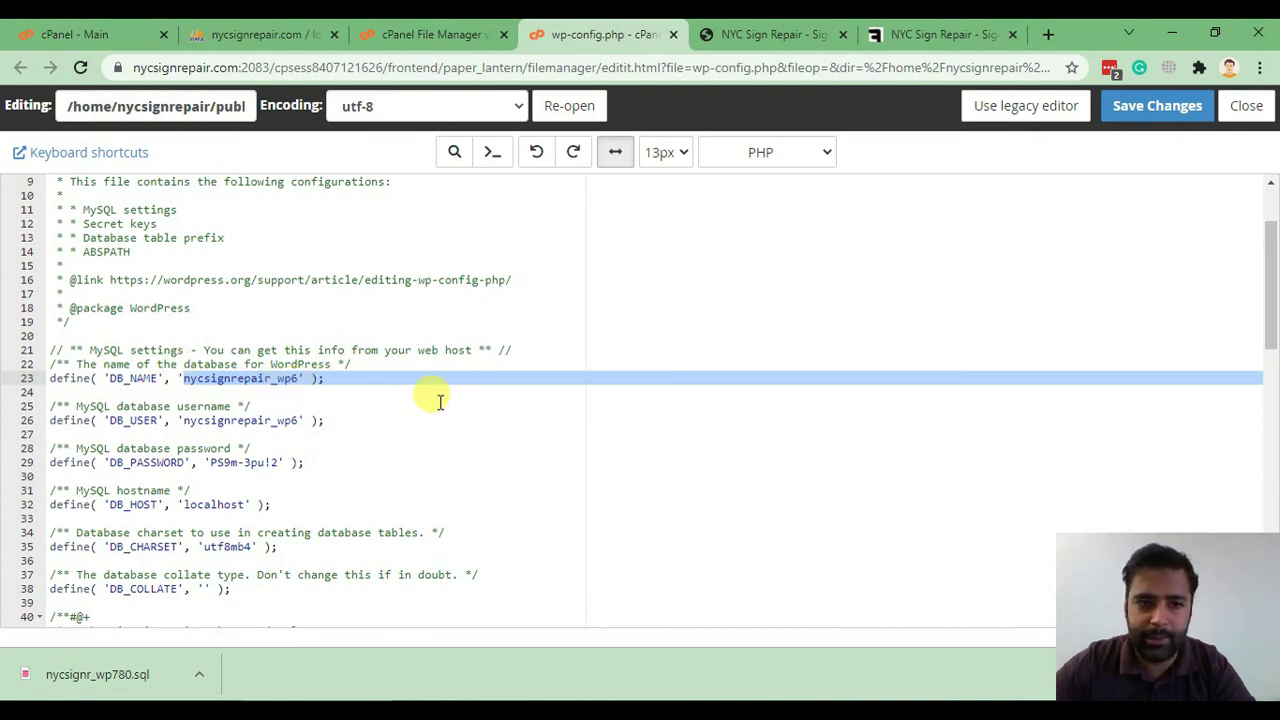
{"action": "left_click", "coordinate": [255, 38]}
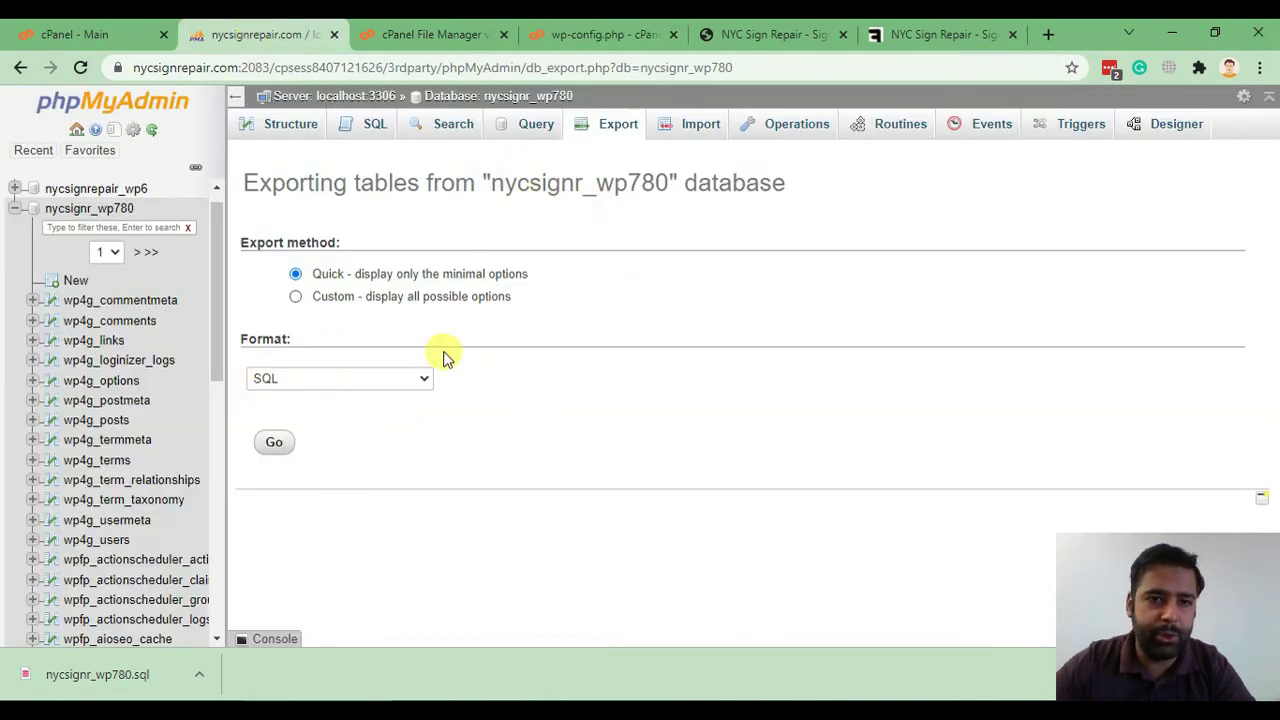
- Open the wpof_options table in the nycsignrepair_wp6 database
{"action": "left_click", "coordinate": [14, 208]}
{"action": "left_click", "coordinate": [125, 212]}
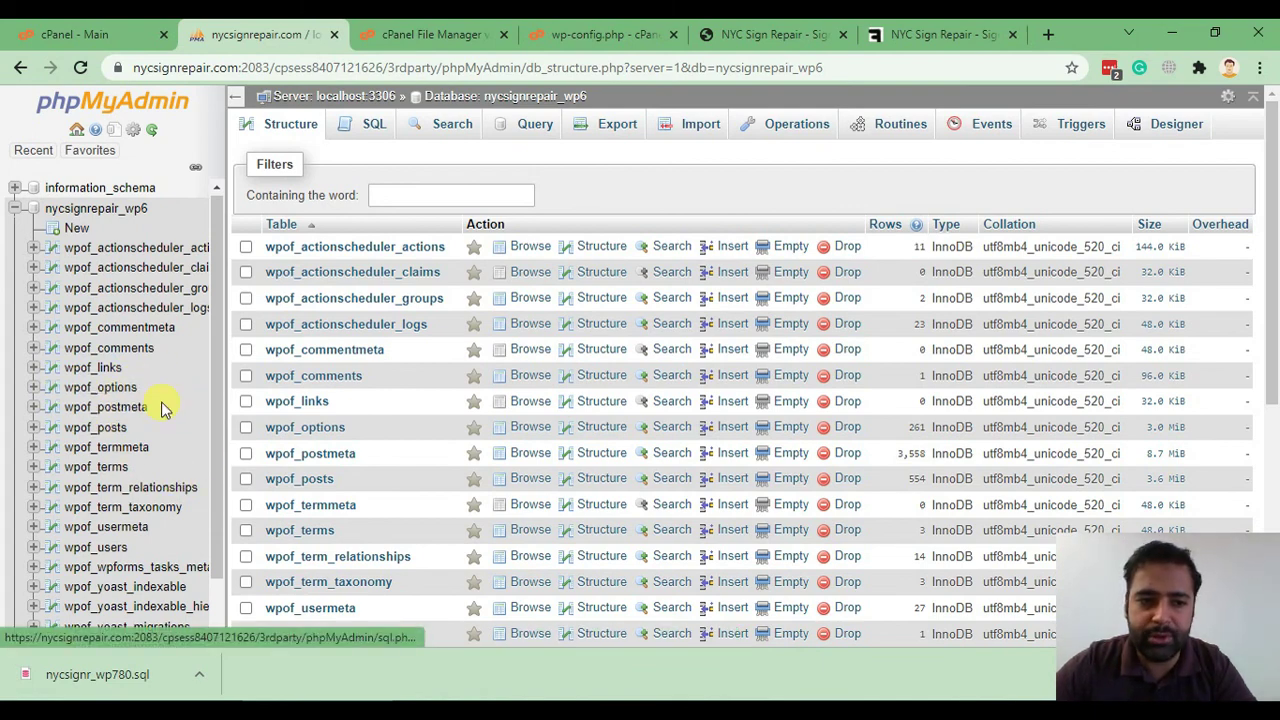
{"action": "left_click", "coordinate": [102, 390]}
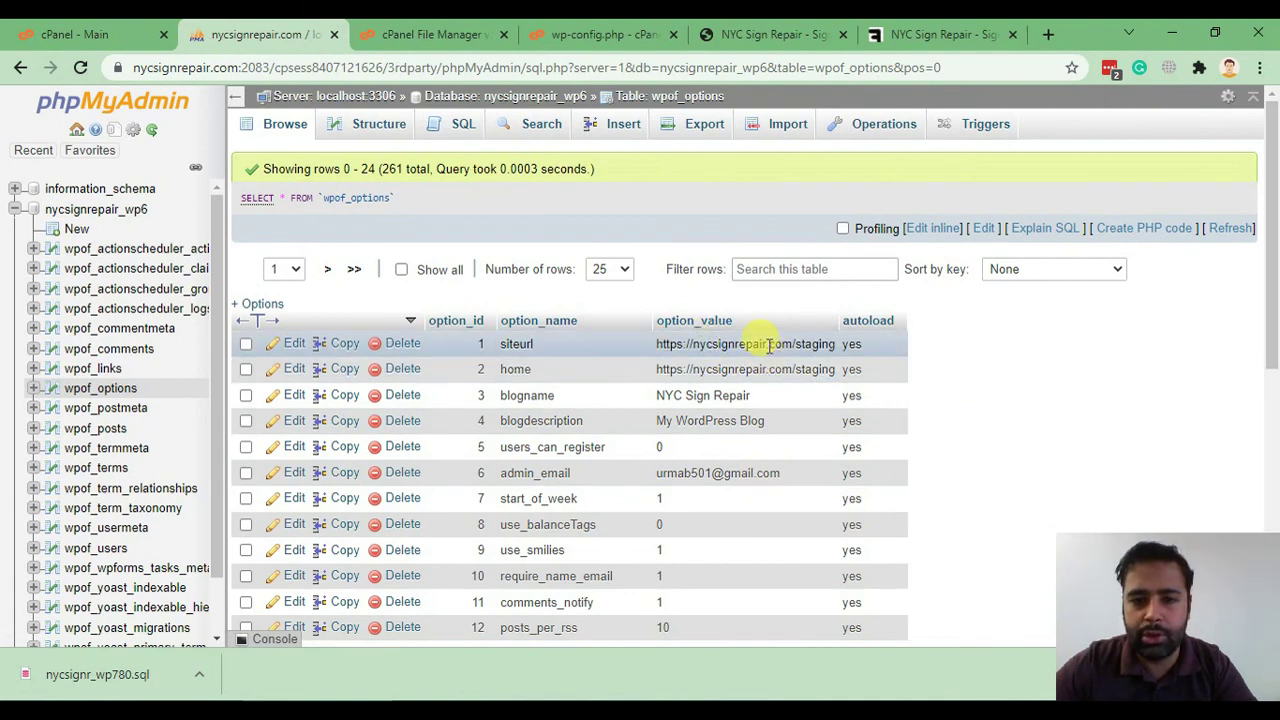
{"action": "double_click", "coordinate": [816, 344]}
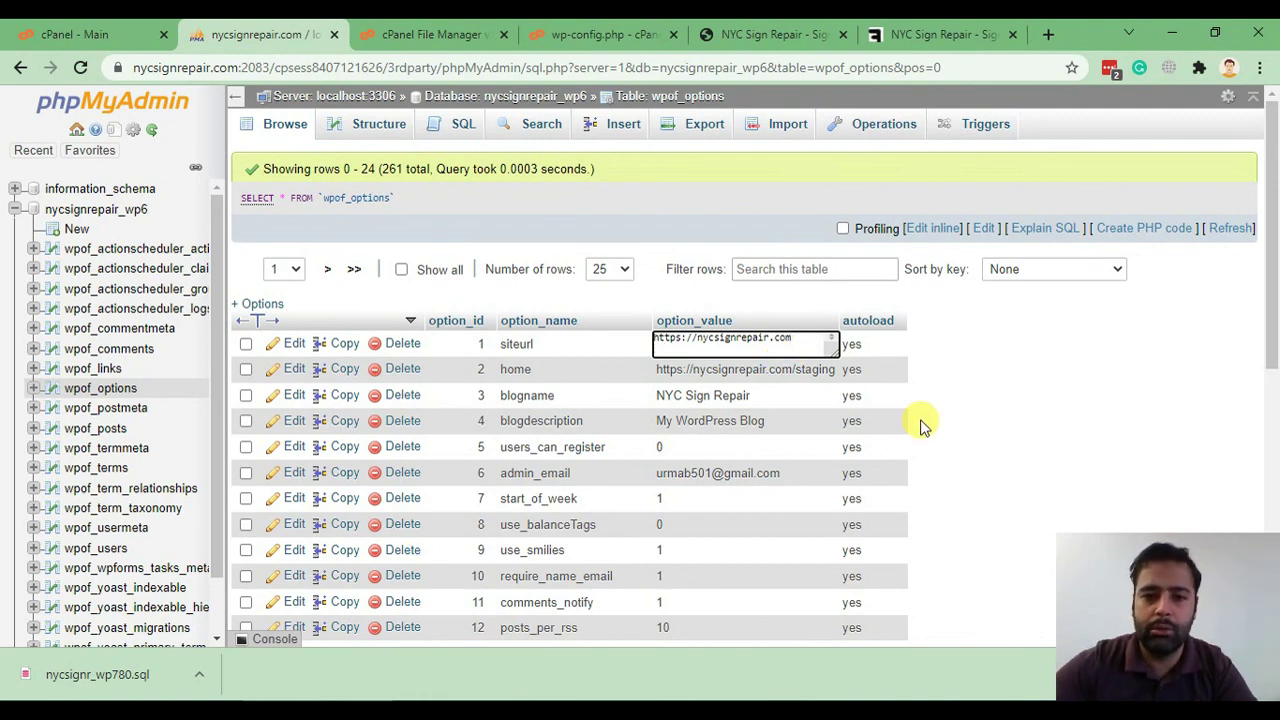
{"action": "left_click", "coordinate": [934, 386]}
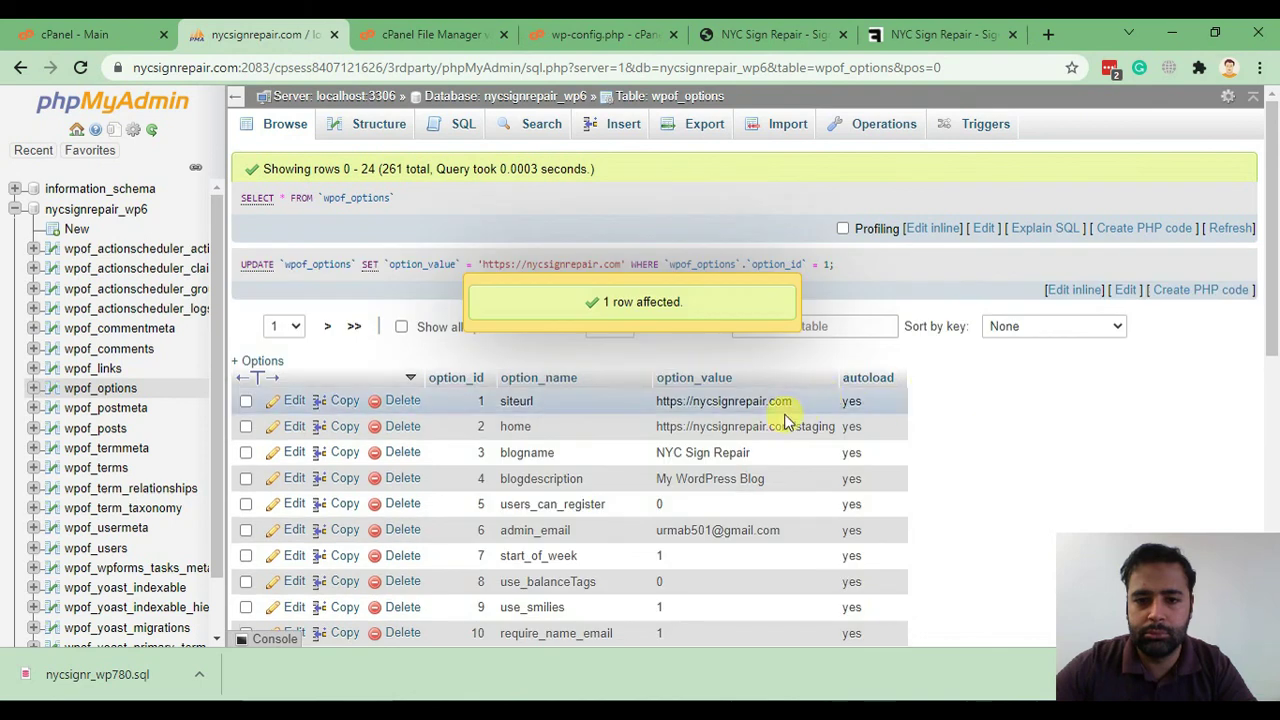
{"action": "double_click", "coordinate": [743, 428]}
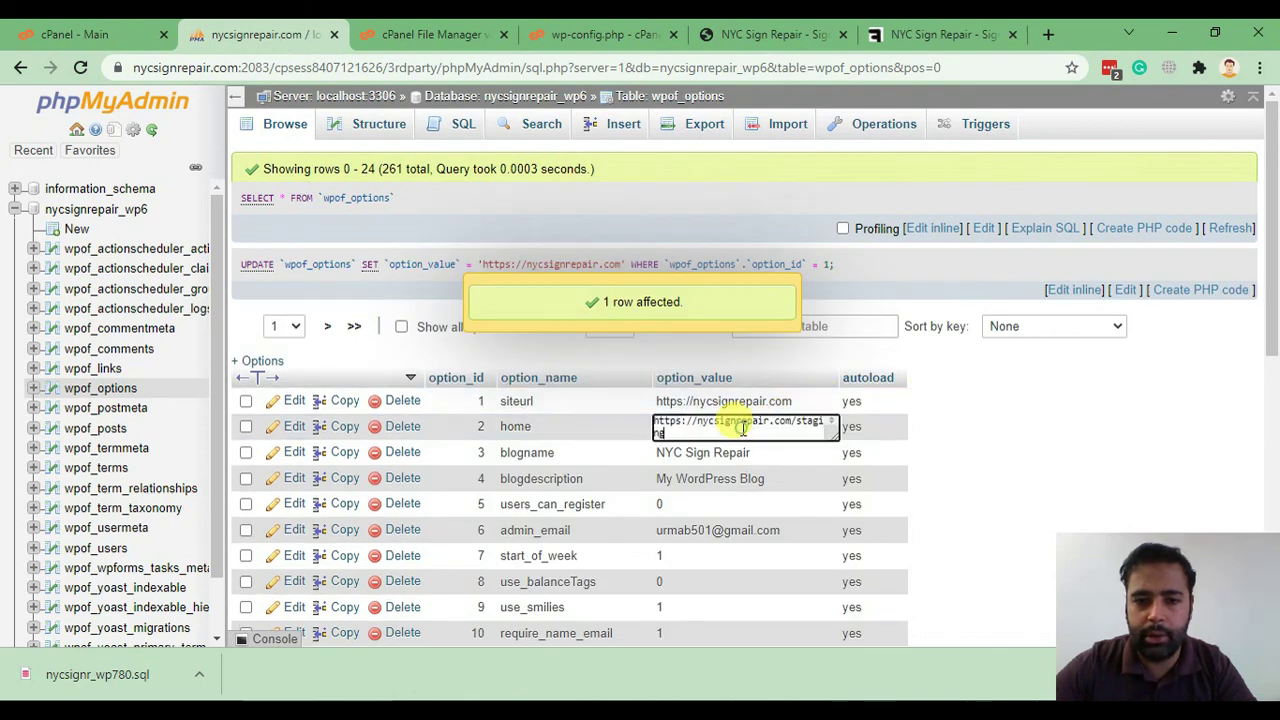
{"action": "key", "text": "BackSpace"}
{"action": "key", "text": "BackSpace"}
{"action": "key", "text": "BackSpace"}
{"action": "key", "text": "BackSpace"}
{"action": "key", "text": "BackSpace"}
{"action": "key", "text": "BackSpace"}
{"action": "key", "text": "BackSpace"}
{"action": "key", "text": "BackSpace"}
{"action": "left_click", "coordinate": [1059, 530]}
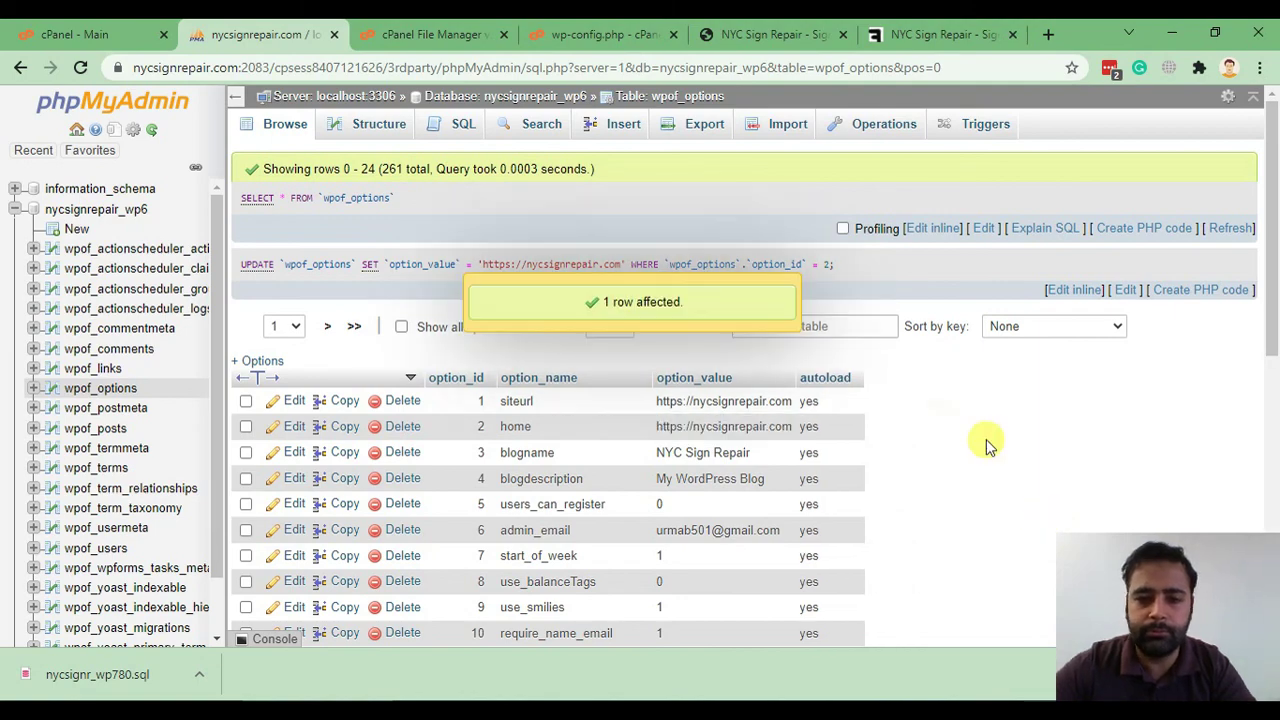
{"action": "left_click", "coordinate": [915, 453]}
{"action": "scroll", "coordinate": [918, 425], "scroll_direction": "down", "scroll_amount": 5}
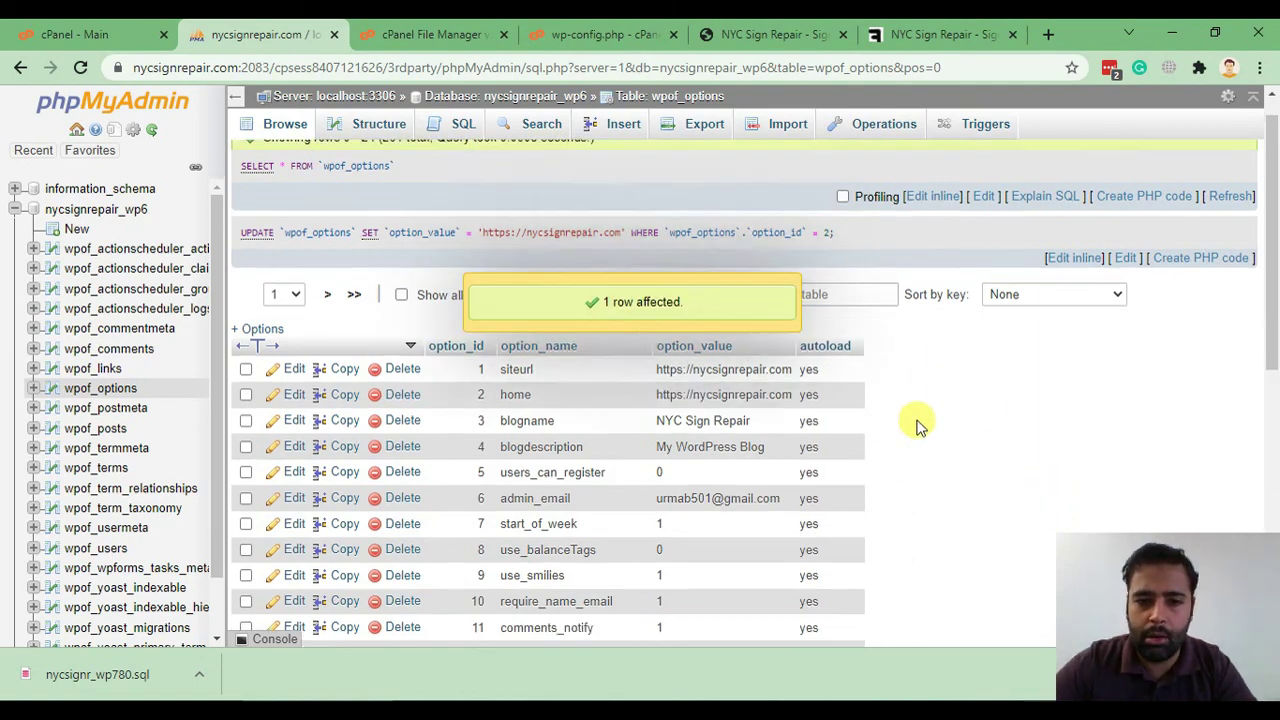
{"action": "scroll", "coordinate": [918, 425], "scroll_direction": "up", "scroll_amount": 5}
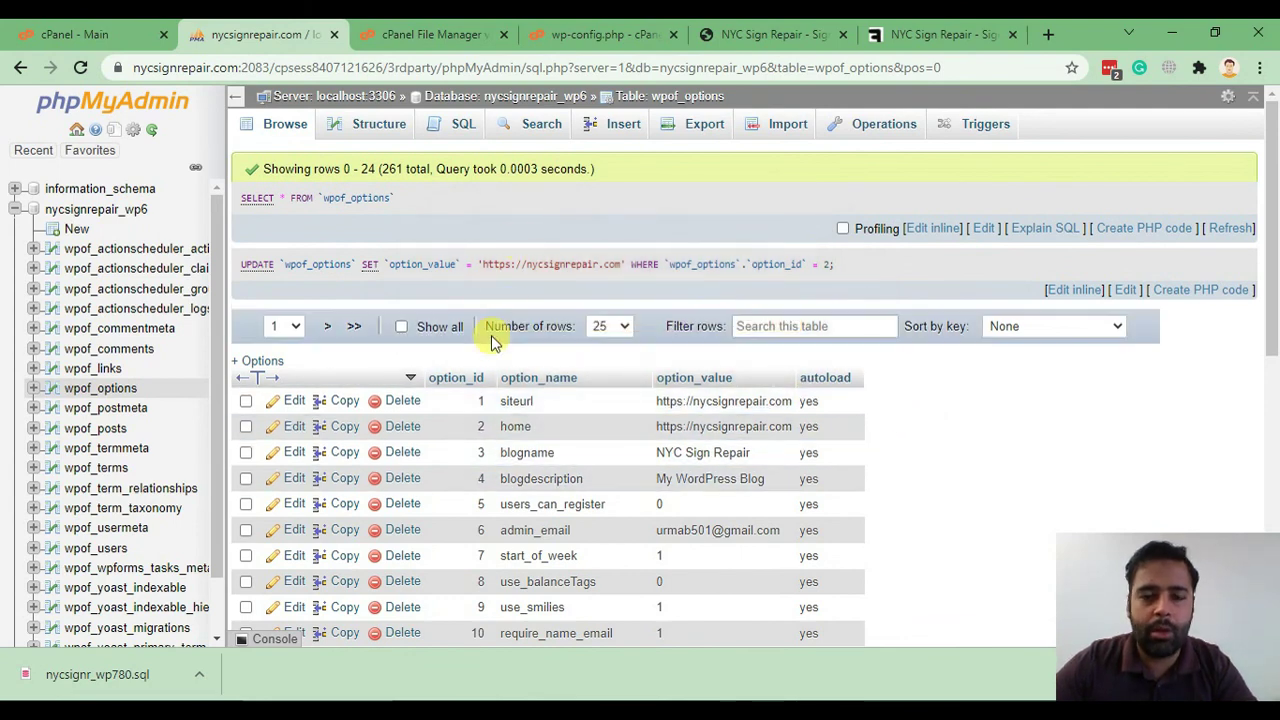
- Compare the main domain's address with the staging site's /staging/ address
{"action": "left_click", "coordinate": [605, 34]}
{"action": "left_click", "coordinate": [770, 34]}
{"action": "left_click", "coordinate": [318, 70]}
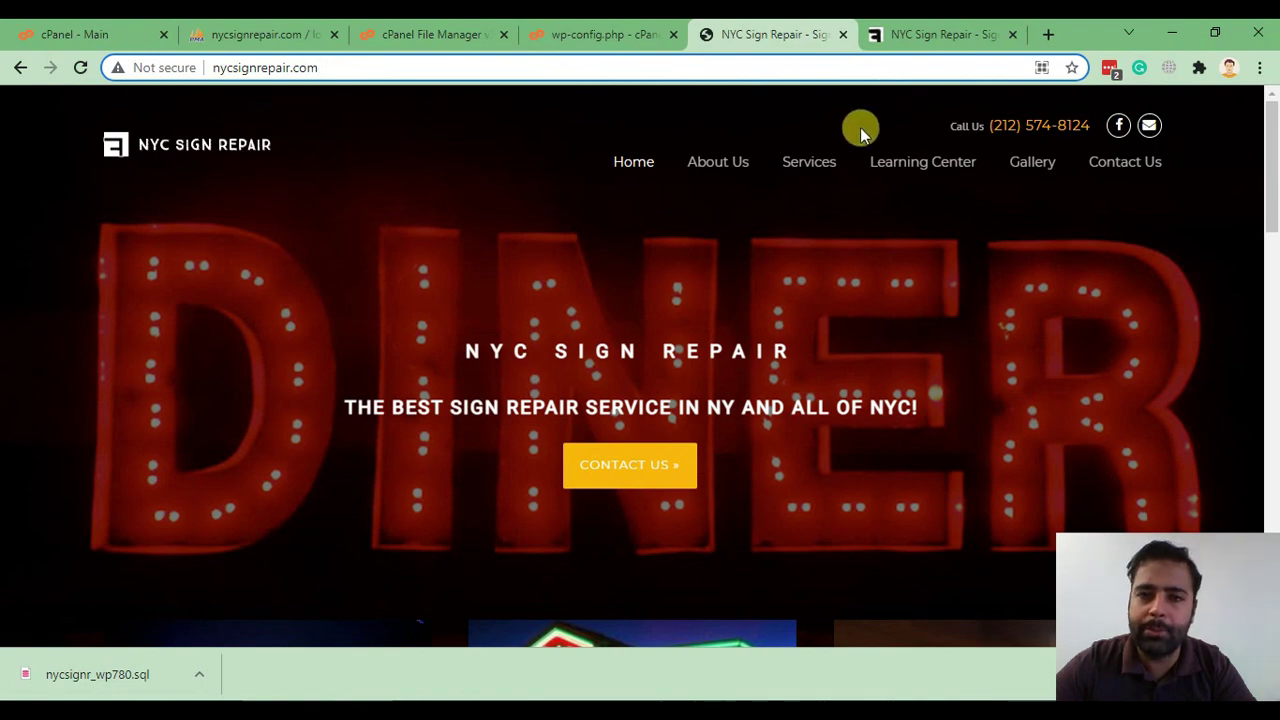
{"action": "left_click", "coordinate": [905, 34]}
{"action": "left_click", "coordinate": [316, 65]}
{"action": "left_click_drag", "start_coordinate": [316, 65], "coordinate": [102, 64]}
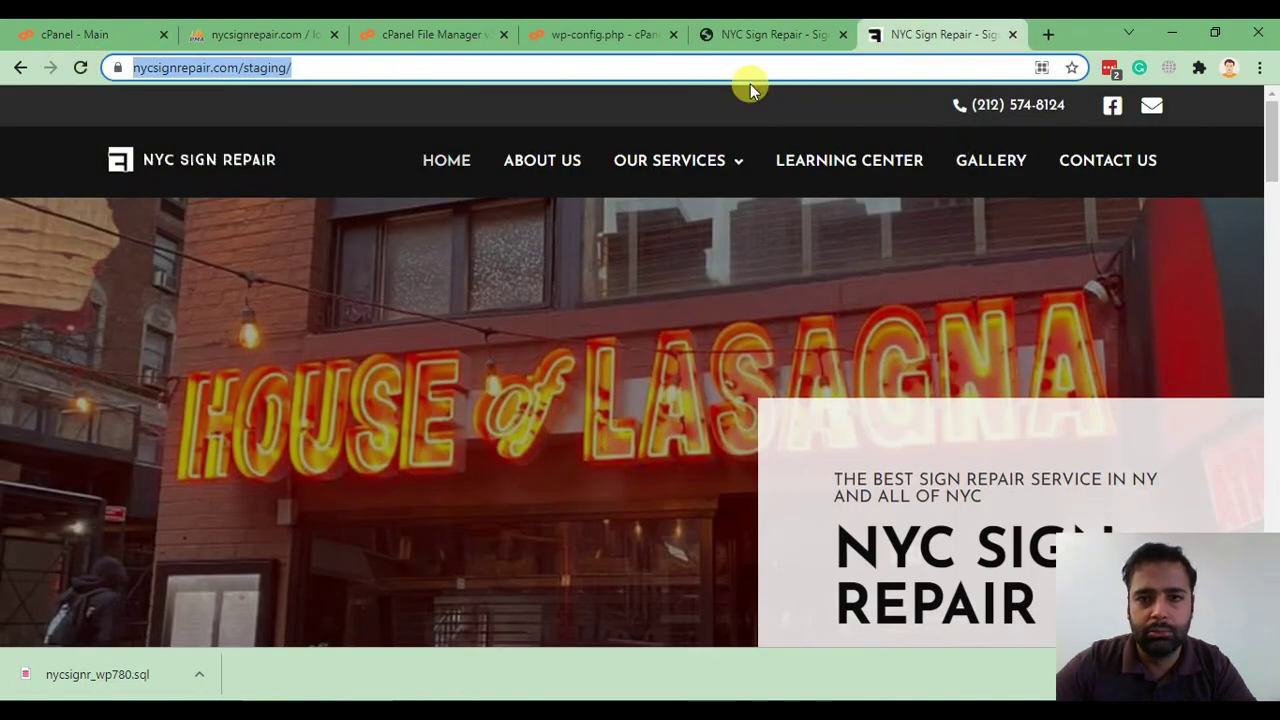
{"action": "left_click", "coordinate": [765, 34]}
{"action": "left_click_drag", "start_coordinate": [372, 67], "coordinate": [200, 63]}
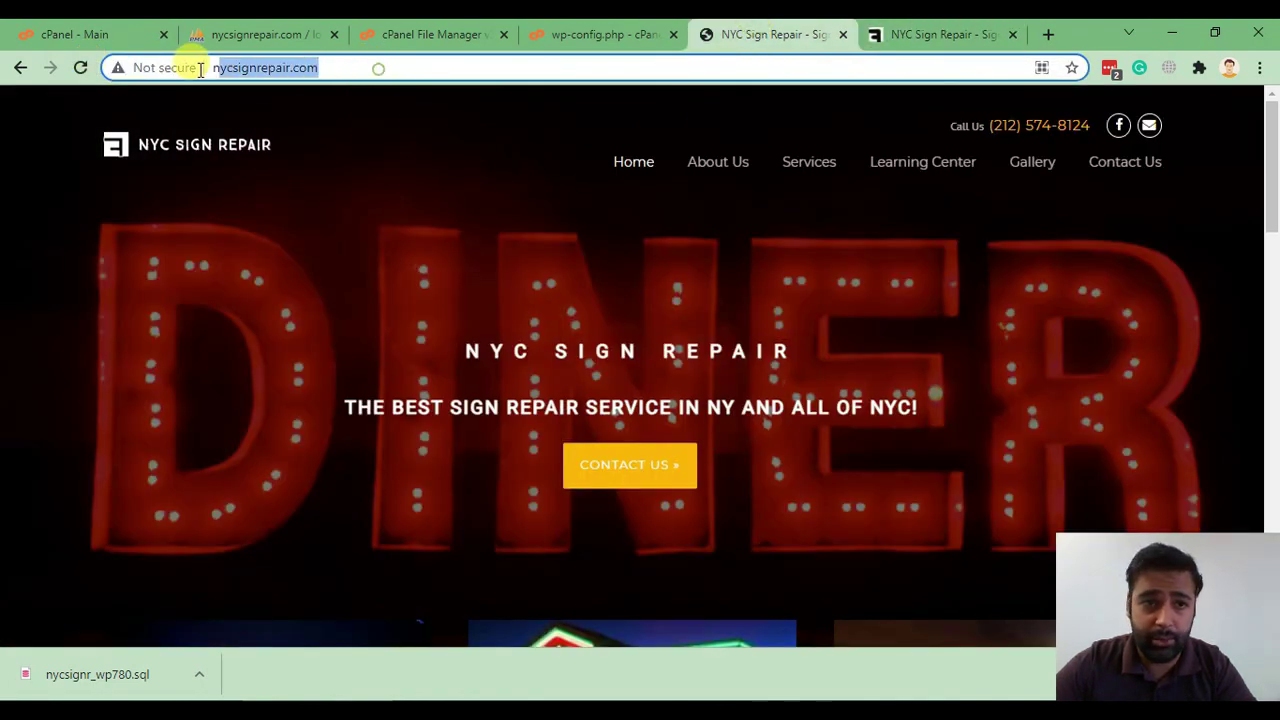
{"action": "left_click", "coordinate": [345, 310]}
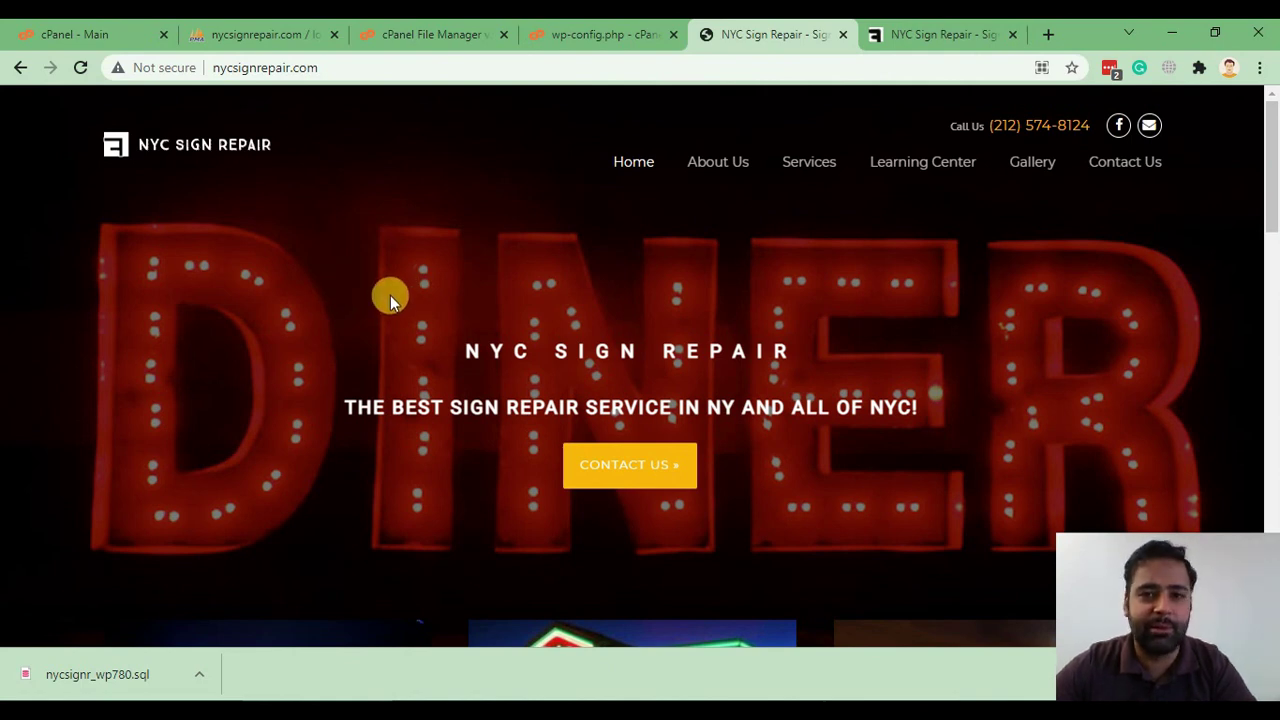
- Reload nycsignrepair.com and scroll through the House of Lasagna homepage
{"action": "key", "text": "F5"}
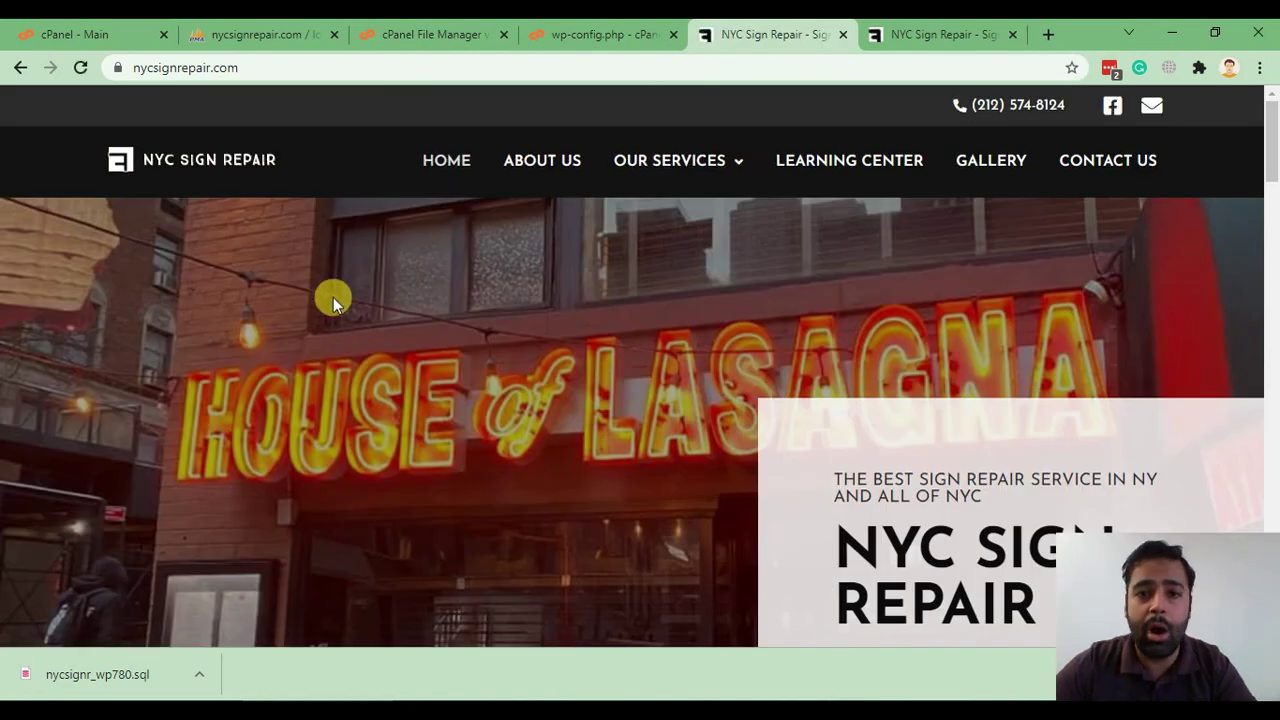
{"action": "scroll", "coordinate": [331, 360], "scroll_direction": "down", "scroll_amount": 10}
{"action": "scroll", "coordinate": [330, 358], "scroll_direction": "down", "scroll_amount": 10}
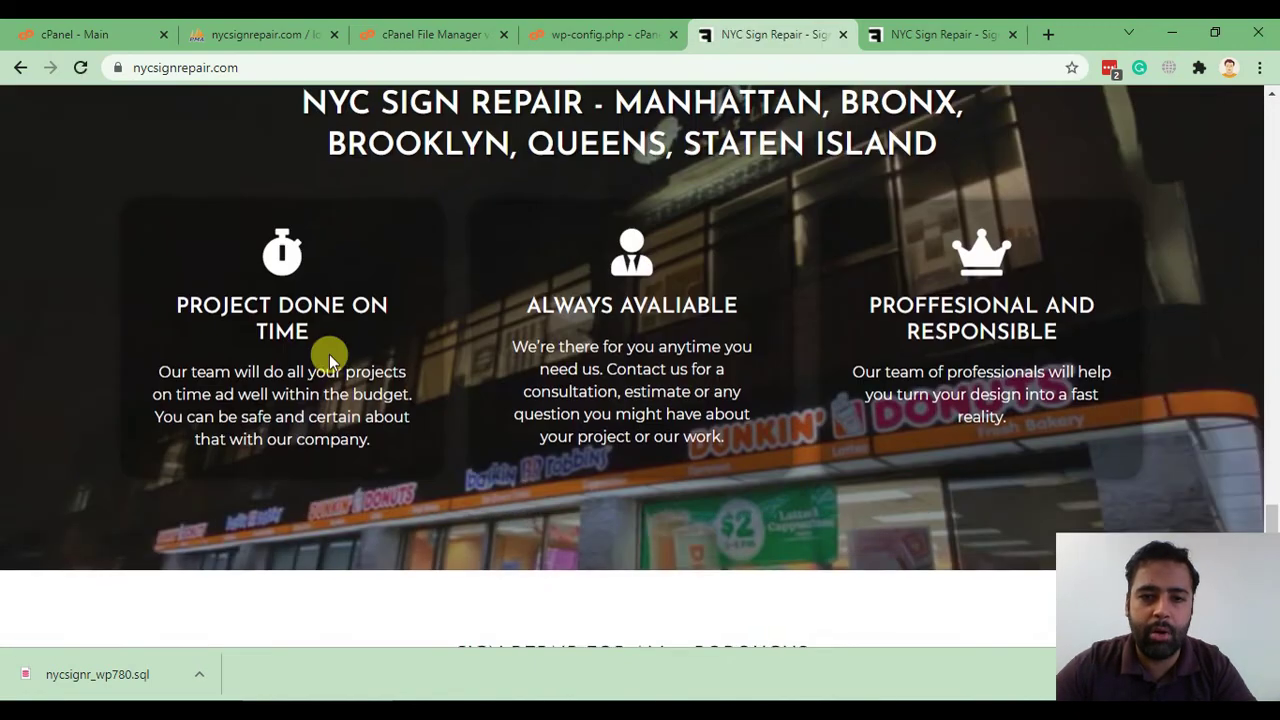
{"action": "scroll", "coordinate": [331, 395], "scroll_direction": "up", "scroll_amount": 8}
{"action": "scroll", "coordinate": [331, 395], "scroll_direction": "up", "scroll_amount": 15}
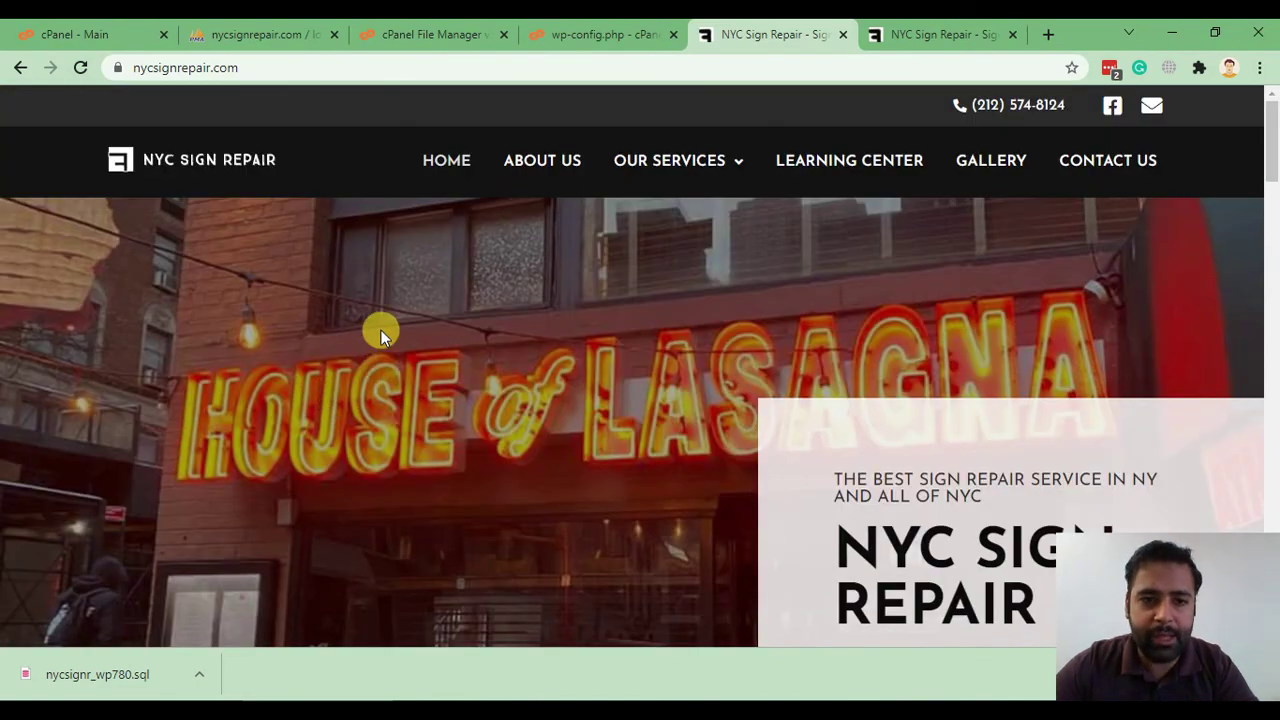
- View the homepage's page source and inspect the staging URL in the og:image line
{"action": "right_click", "coordinate": [395, 274]}
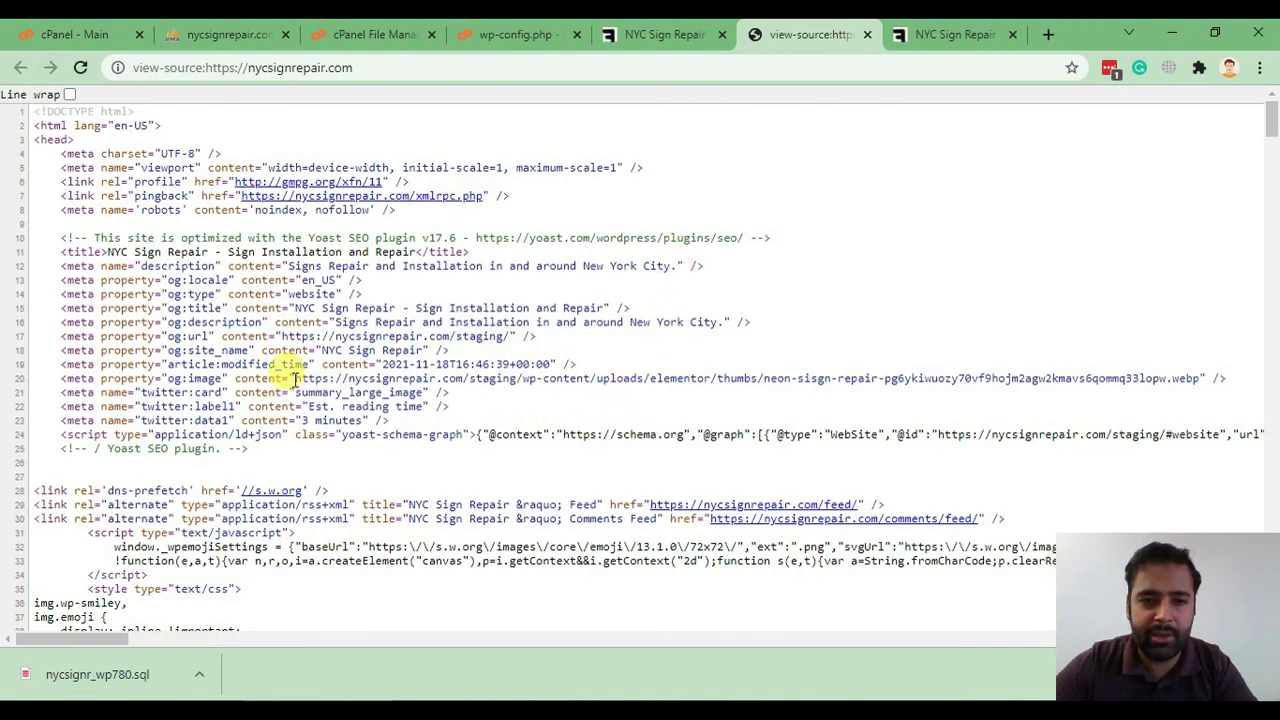
{"action": "left_click_drag", "start_coordinate": [311, 380], "coordinate": [521, 379]}
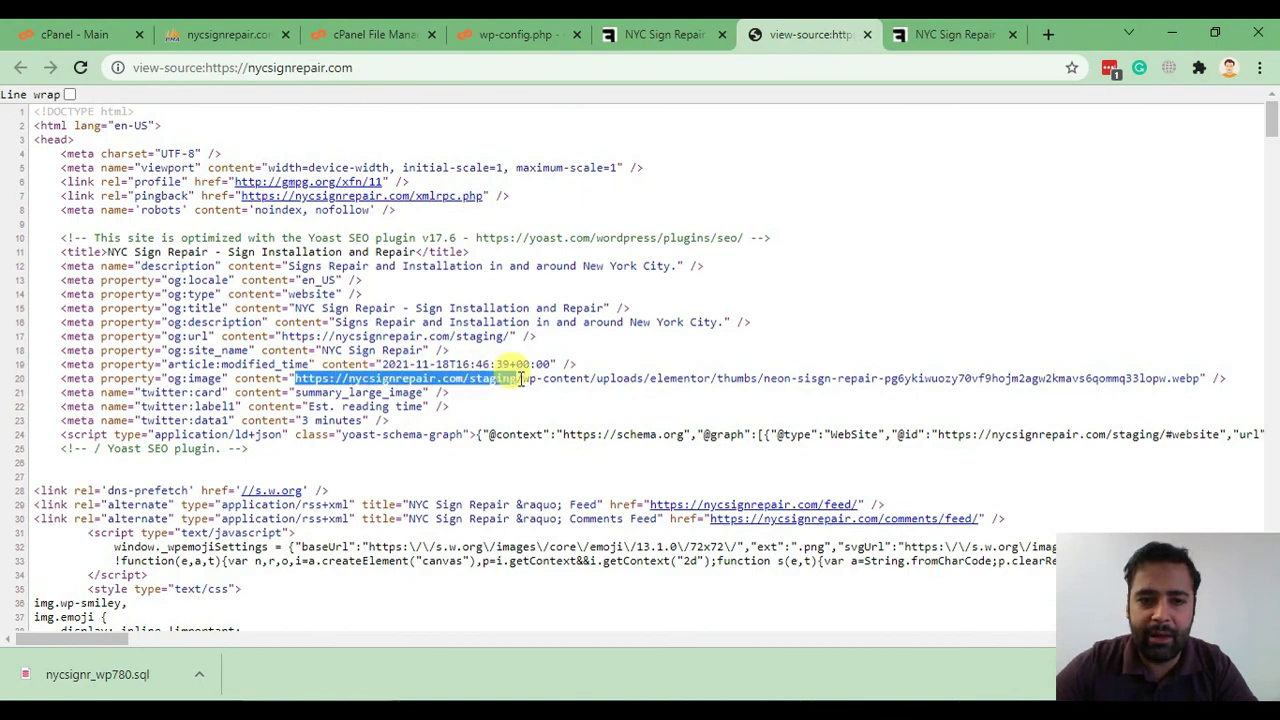
{"action": "left_click", "coordinate": [805, 270]}
{"action": "scroll", "coordinate": [800, 230], "scroll_direction": "down", "scroll_amount": 7}
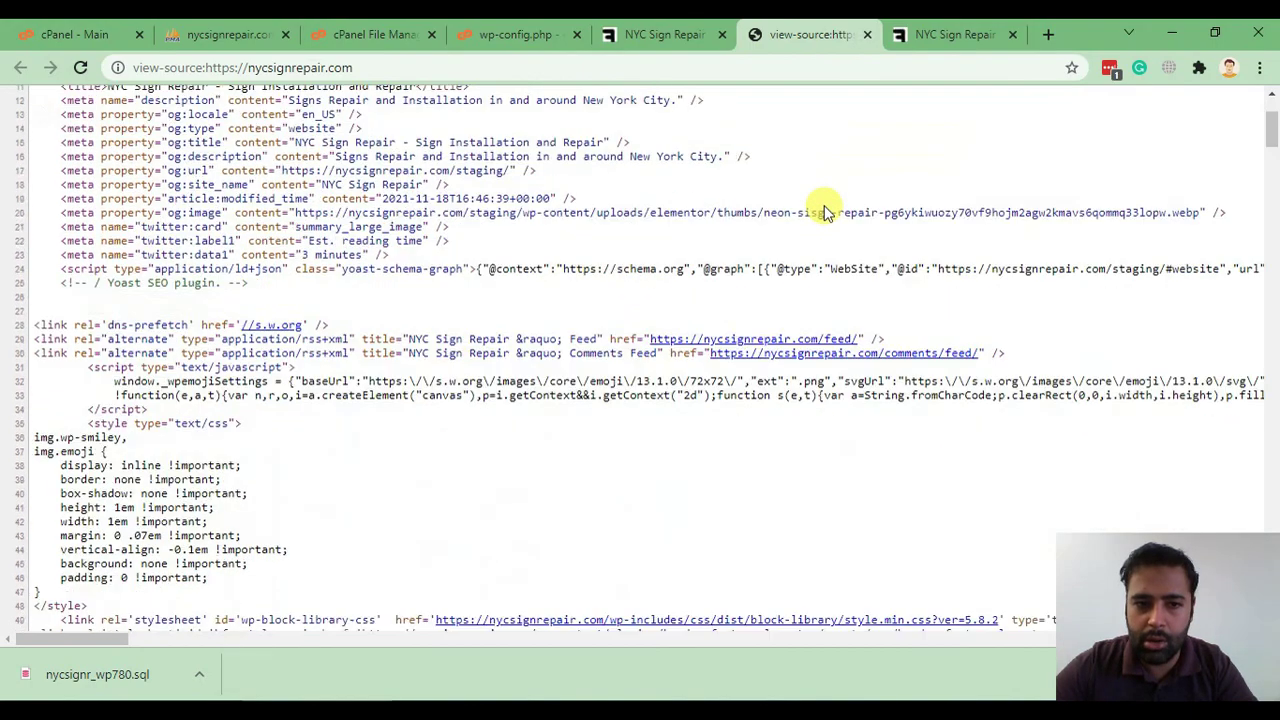
{"action": "scroll", "coordinate": [680, 360], "scroll_direction": "down", "scroll_amount": 5}
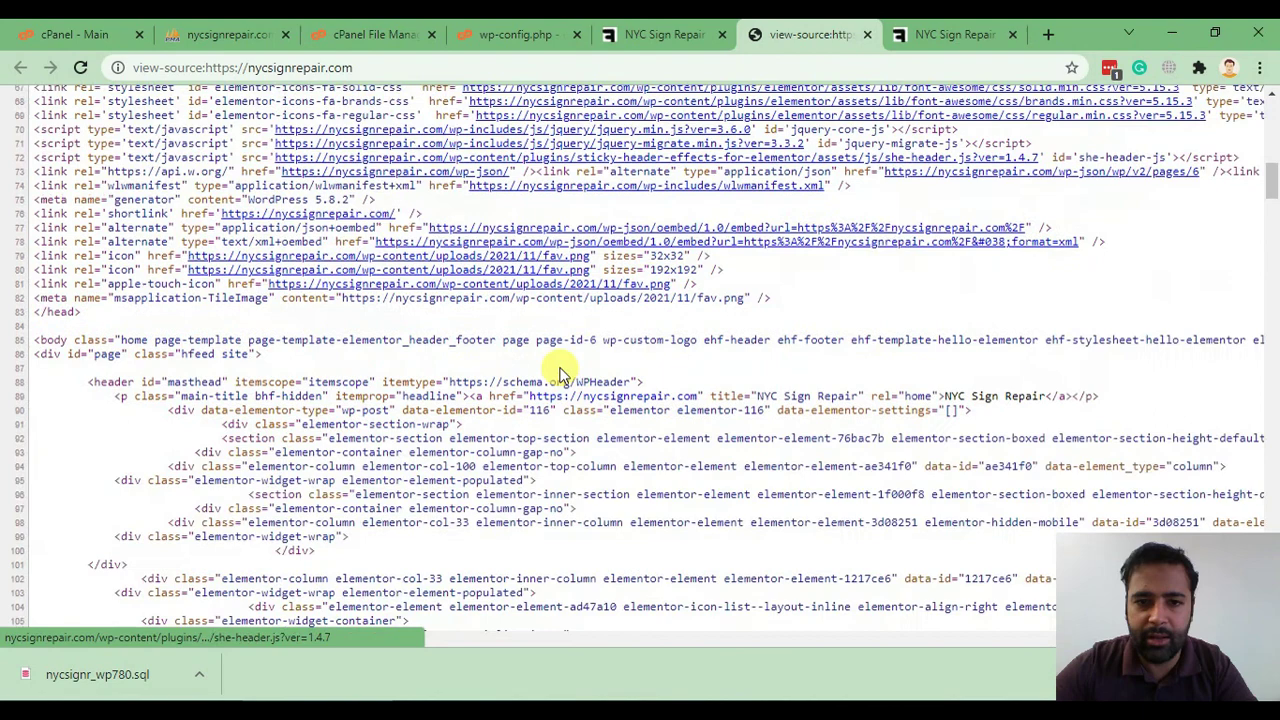
- Search the source for 'staging' and step through the 19 matches
{"action": "key", "text": "ctrl+f"}
{"action": "type", "text": "staging"}
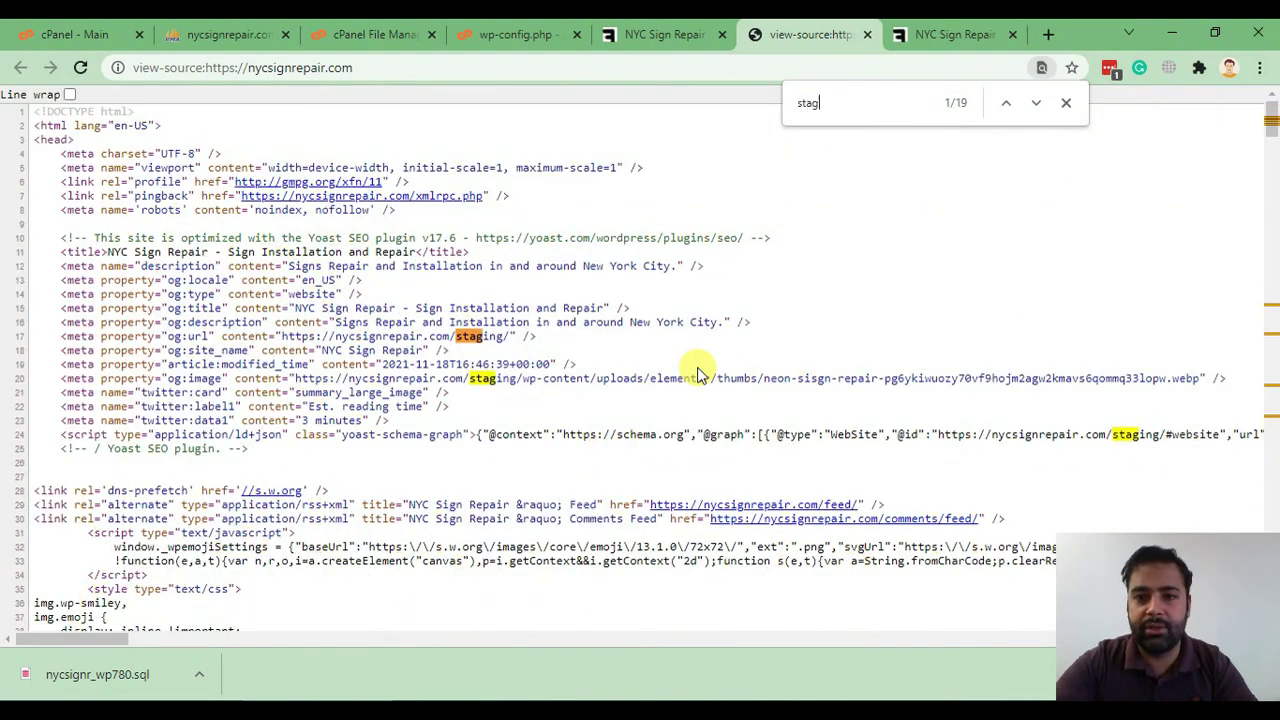
{"action": "key", "text": "Return"}
{"action": "key", "text": "Return"}
{"action": "key", "text": "Return"}
{"action": "key", "text": "Return"}
{"action": "key", "text": "Return"}
{"action": "key", "text": "Return"}
{"action": "key", "text": "Return"}
{"action": "key", "text": "Return"}
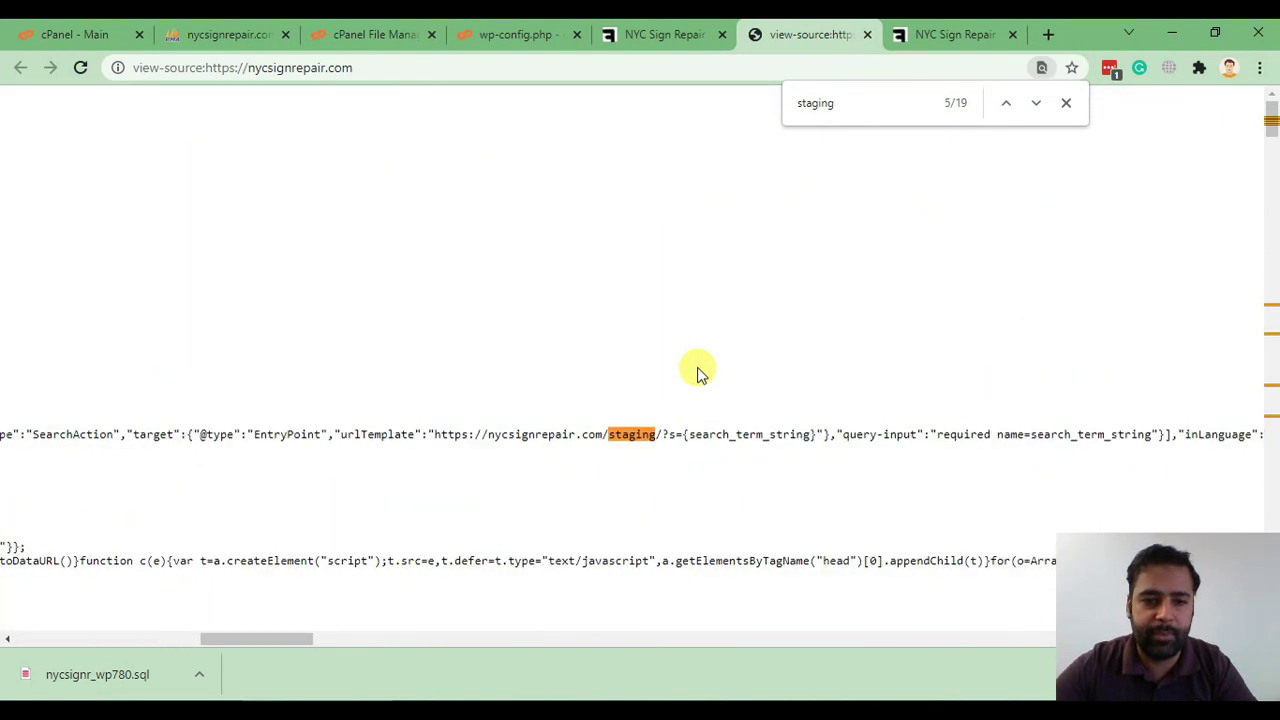
{"action": "key", "text": "Return"}
{"action": "key", "text": "Return"}
{"action": "key", "text": "Return"}
{"action": "key", "text": "Return"}
{"action": "key", "text": "Return"}
{"action": "key", "text": "Return"}
{"action": "key", "text": "Return"}
{"action": "key", "text": "Return"}
{"action": "key", "text": "Return"}
{"action": "key", "text": "Return"}
{"action": "key", "text": "Return"}
{"action": "key", "text": "Return"}
{"action": "key", "text": "Return"}
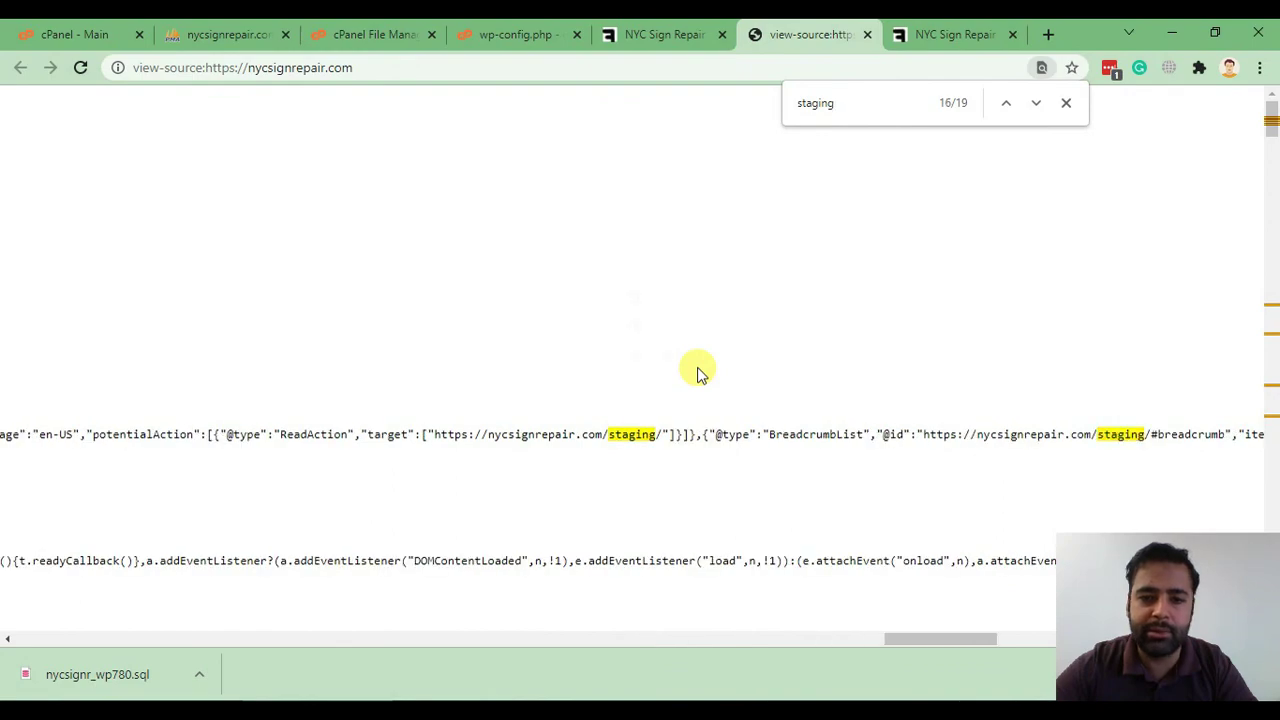
{"action": "key", "text": "Return"}
{"action": "key", "text": "Escape"}
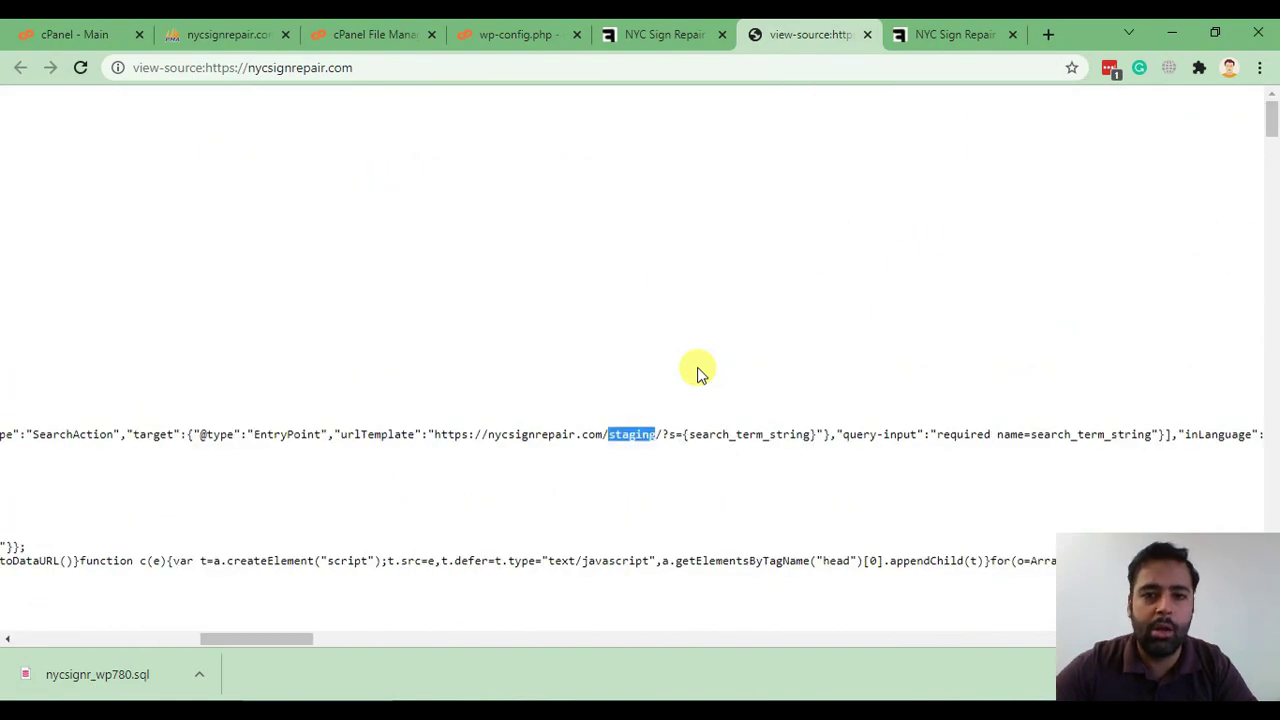
{"action": "left_click", "coordinate": [867, 34]}
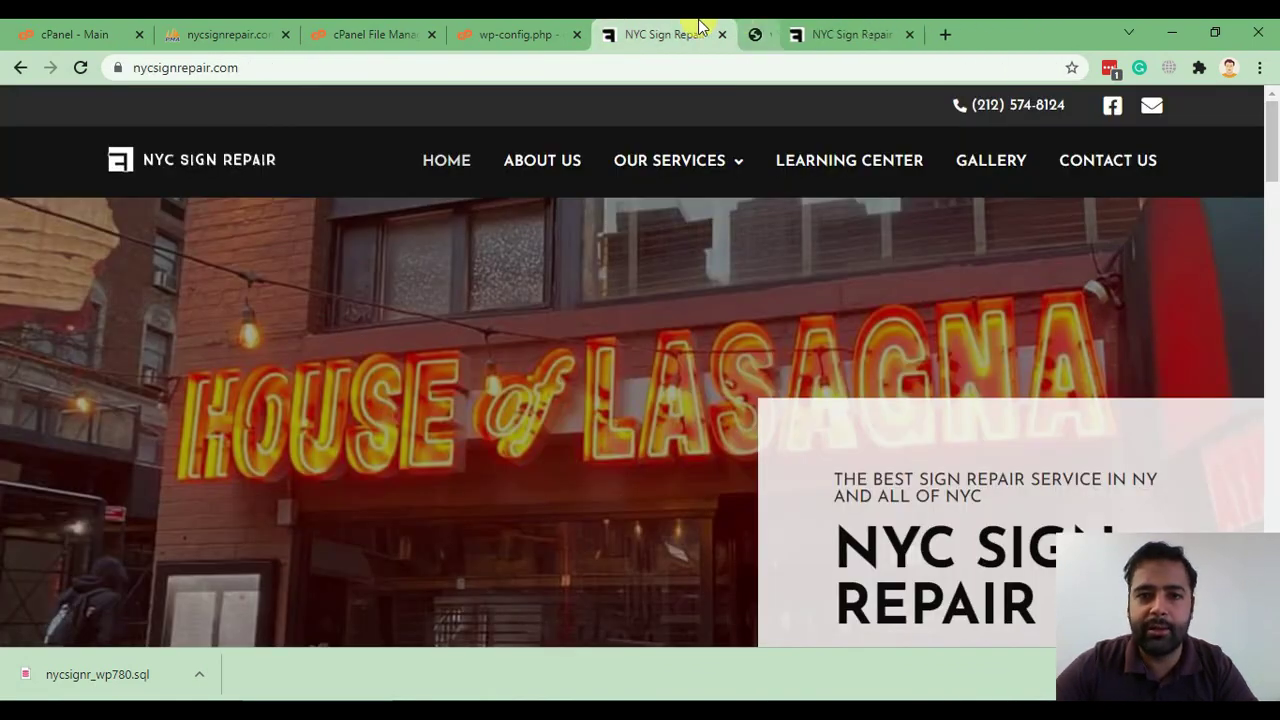
{"action": "left_click", "coordinate": [685, 60]}
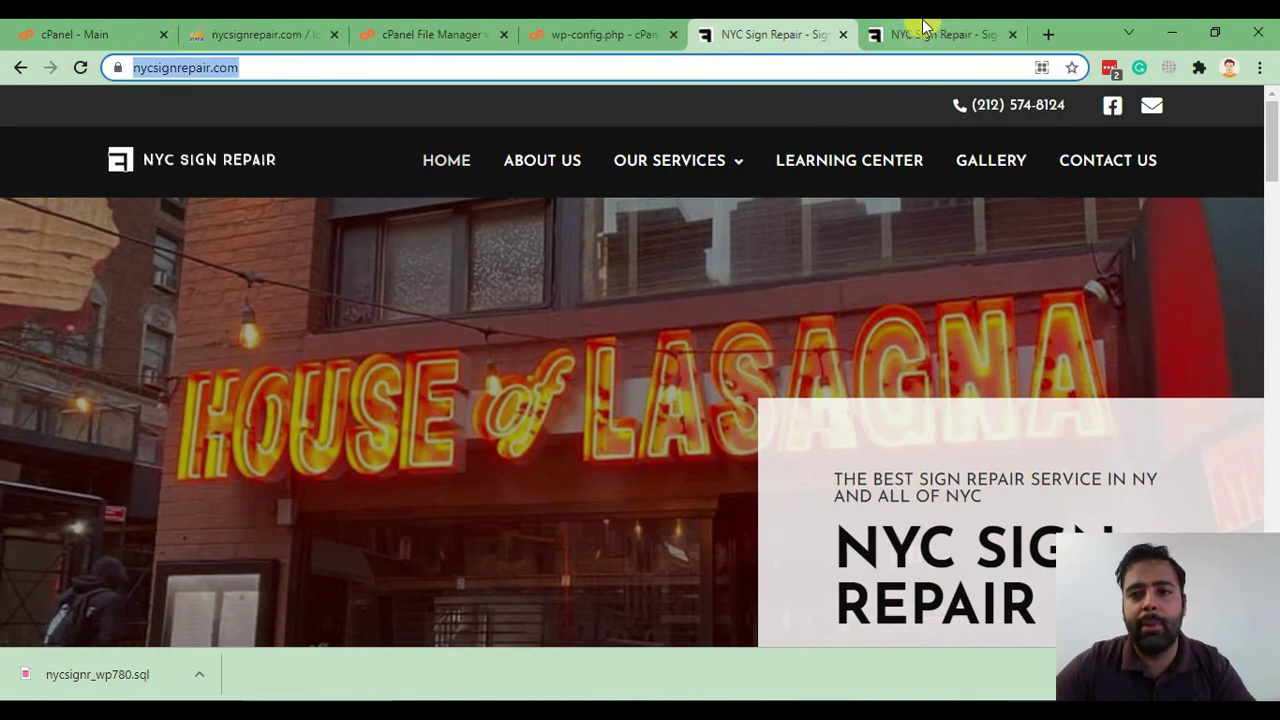
{"action": "left_click", "coordinate": [923, 34]}
{"action": "left_click", "coordinate": [1046, 32]}
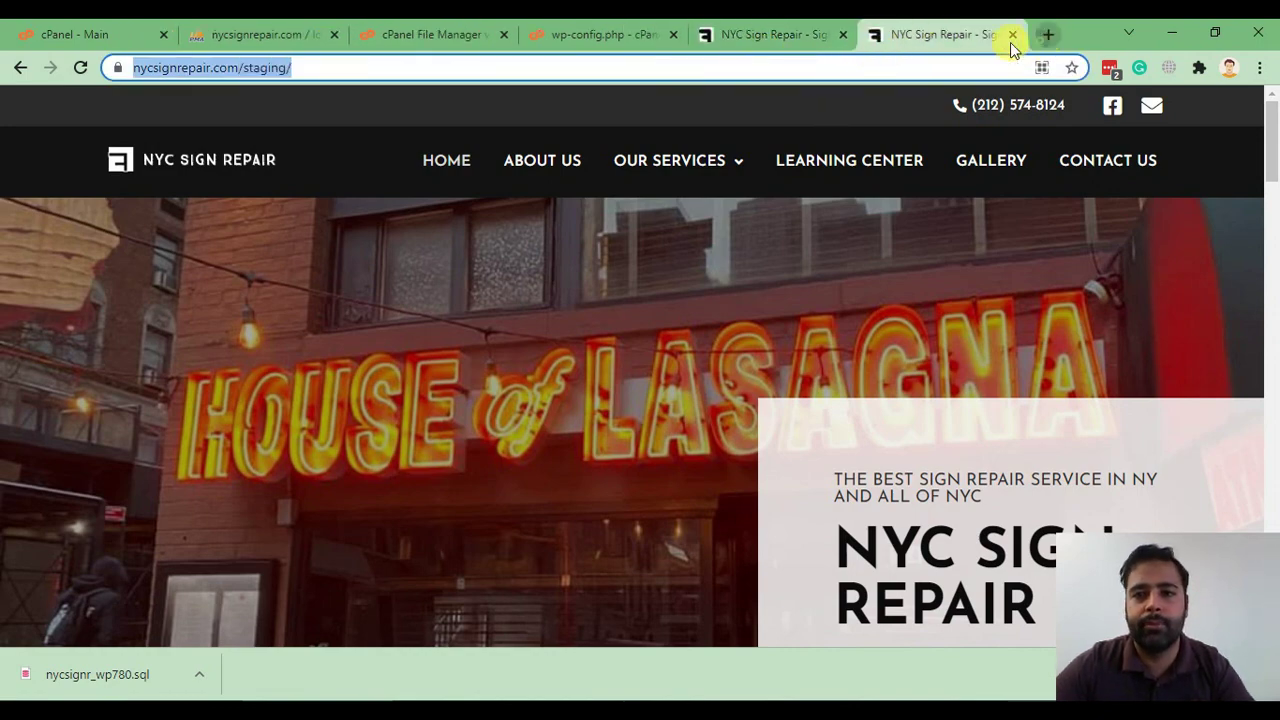
{"action": "type", "text": "https://nycsignrepair.com/wp-admin"}
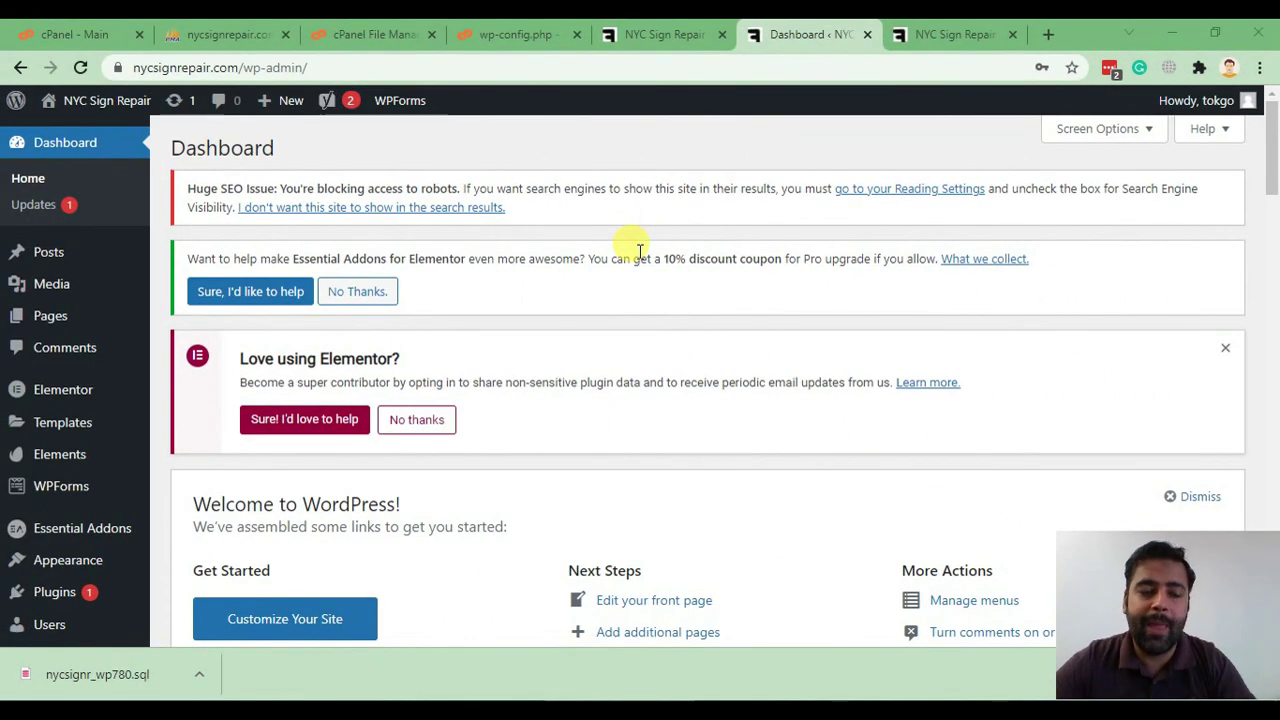
{"action": "scroll", "coordinate": [620, 246], "scroll_direction": "down", "scroll_amount": 2}
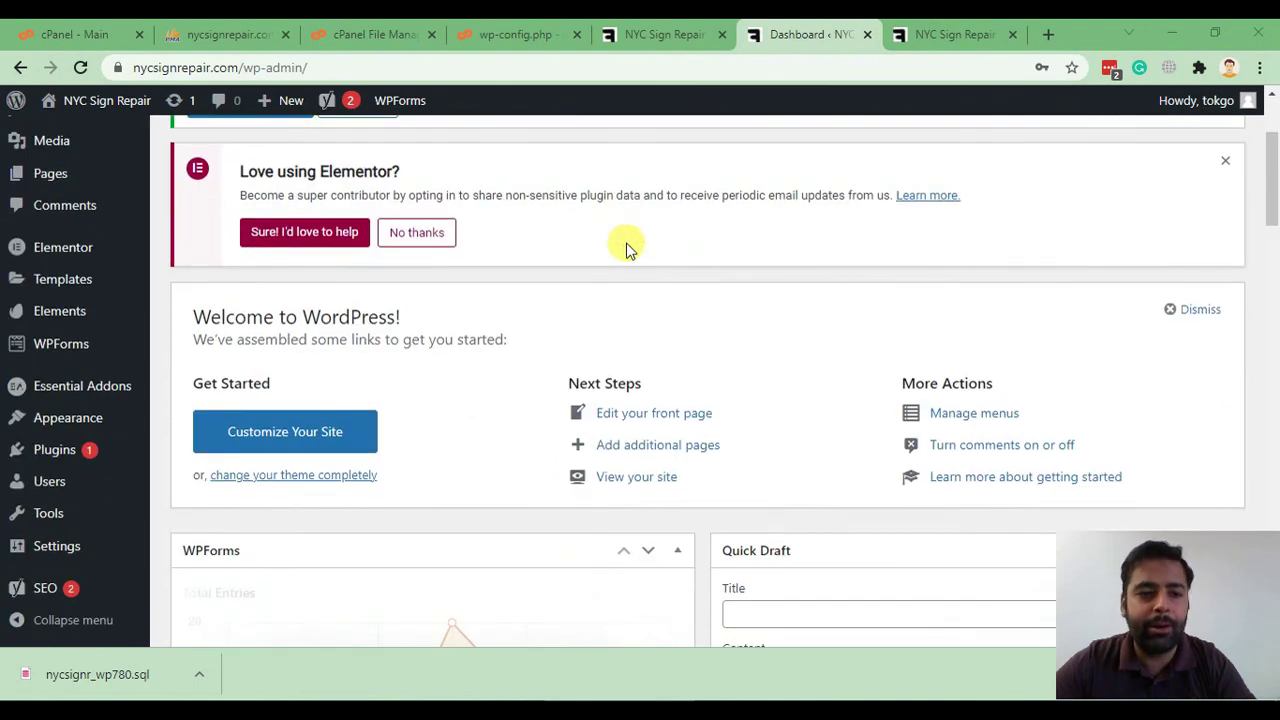
- Open Elementor > Tools from the WordPress admin sidebar
{"action": "mouse_move", "coordinate": [63, 248]}
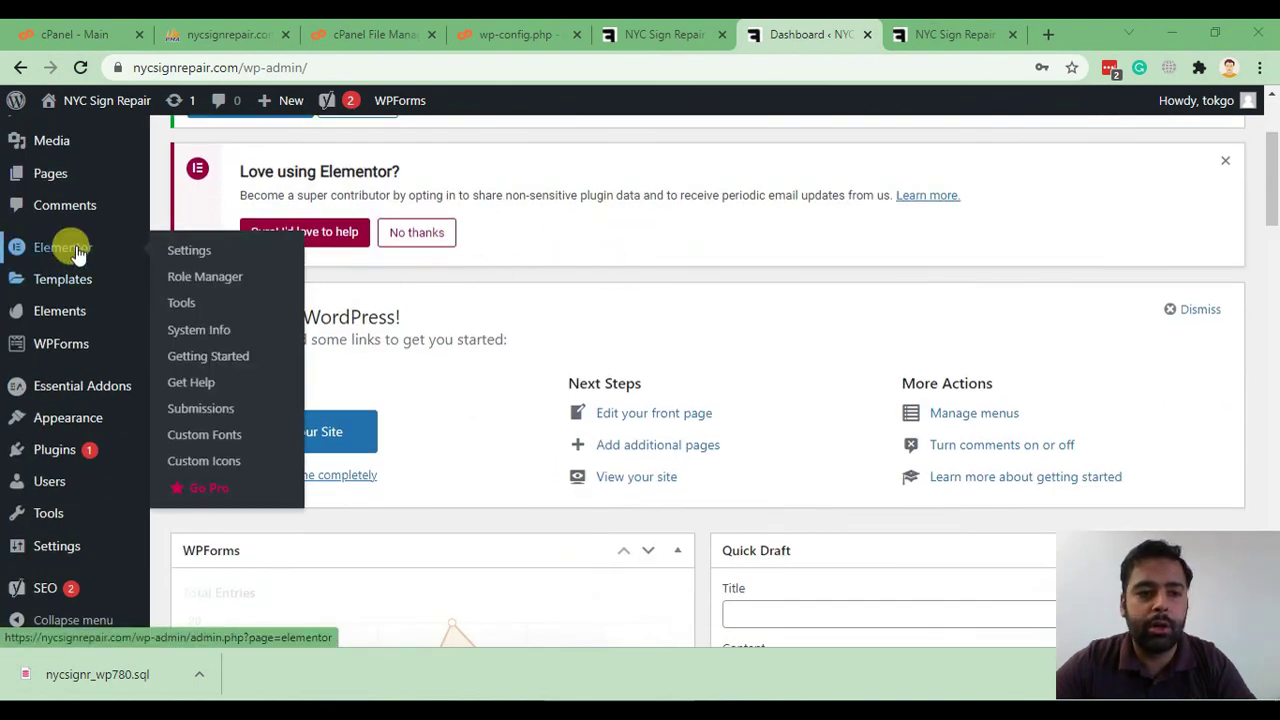
{"action": "left_click", "coordinate": [205, 305]}
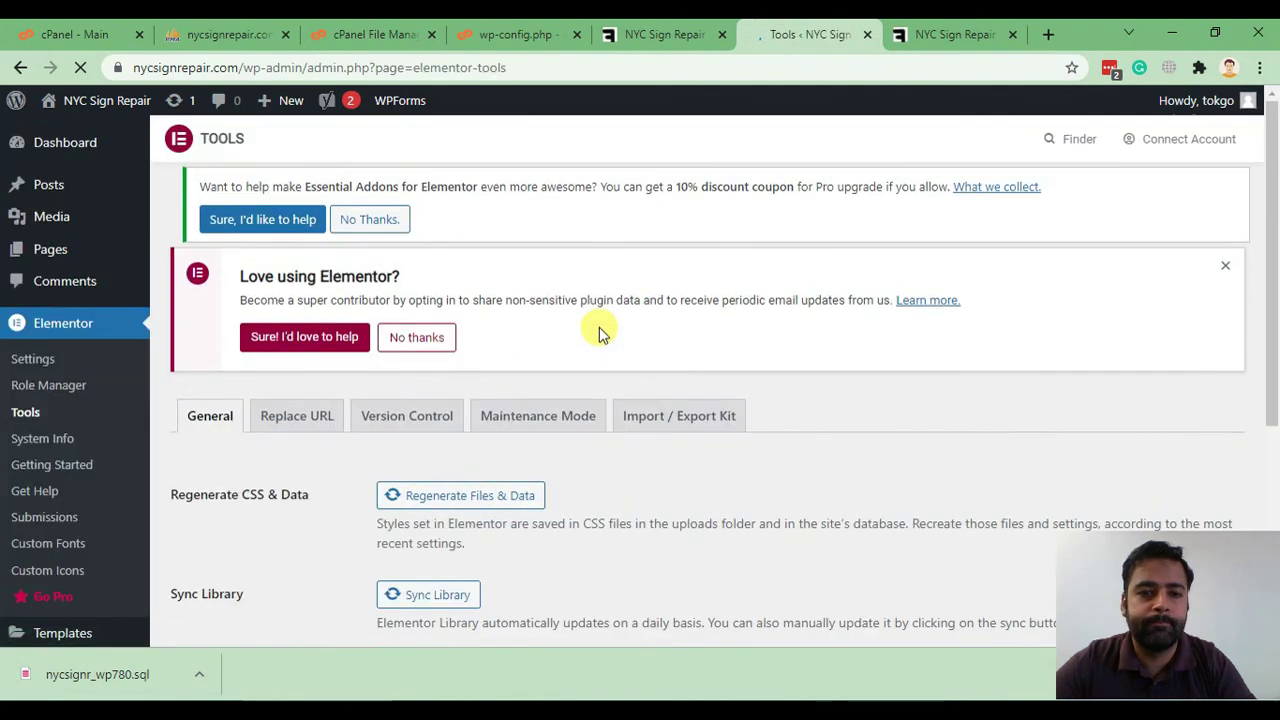
{"action": "scroll", "coordinate": [591, 323], "scroll_direction": "down", "scroll_amount": 2}
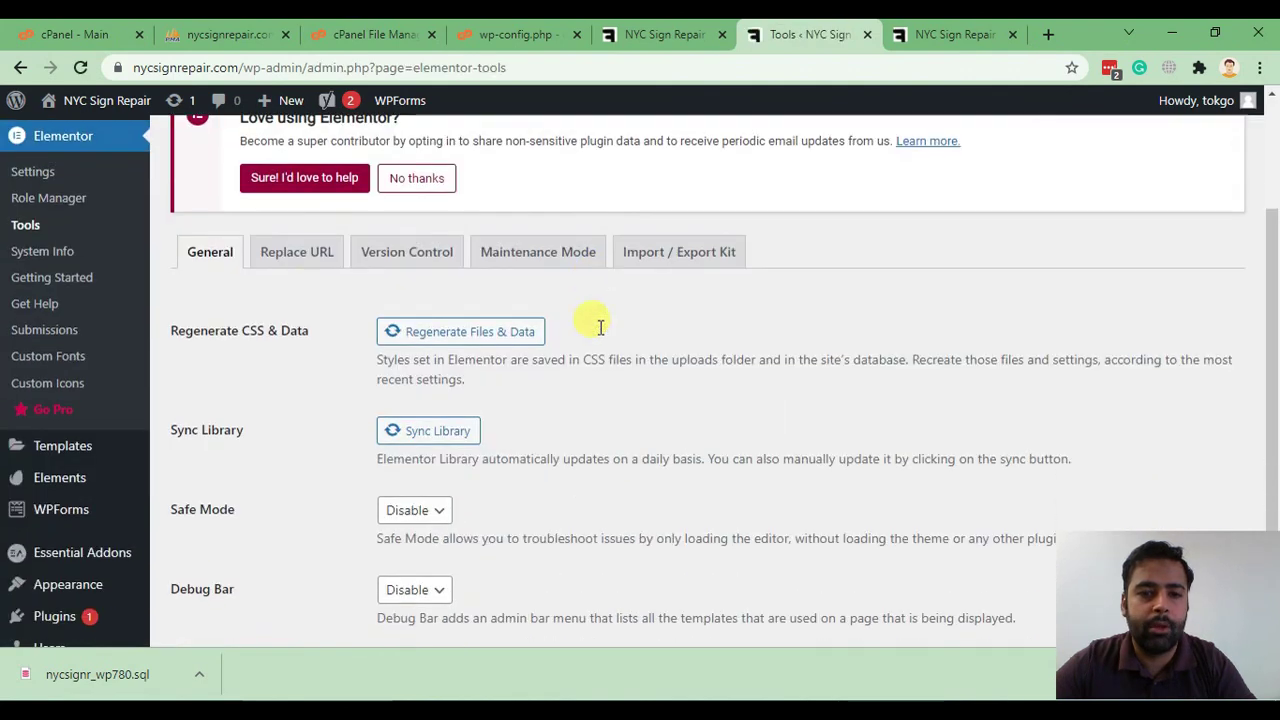
- In the Replace URL tool, paste the staging site's address as the old URL
{"action": "left_click", "coordinate": [303, 260]}
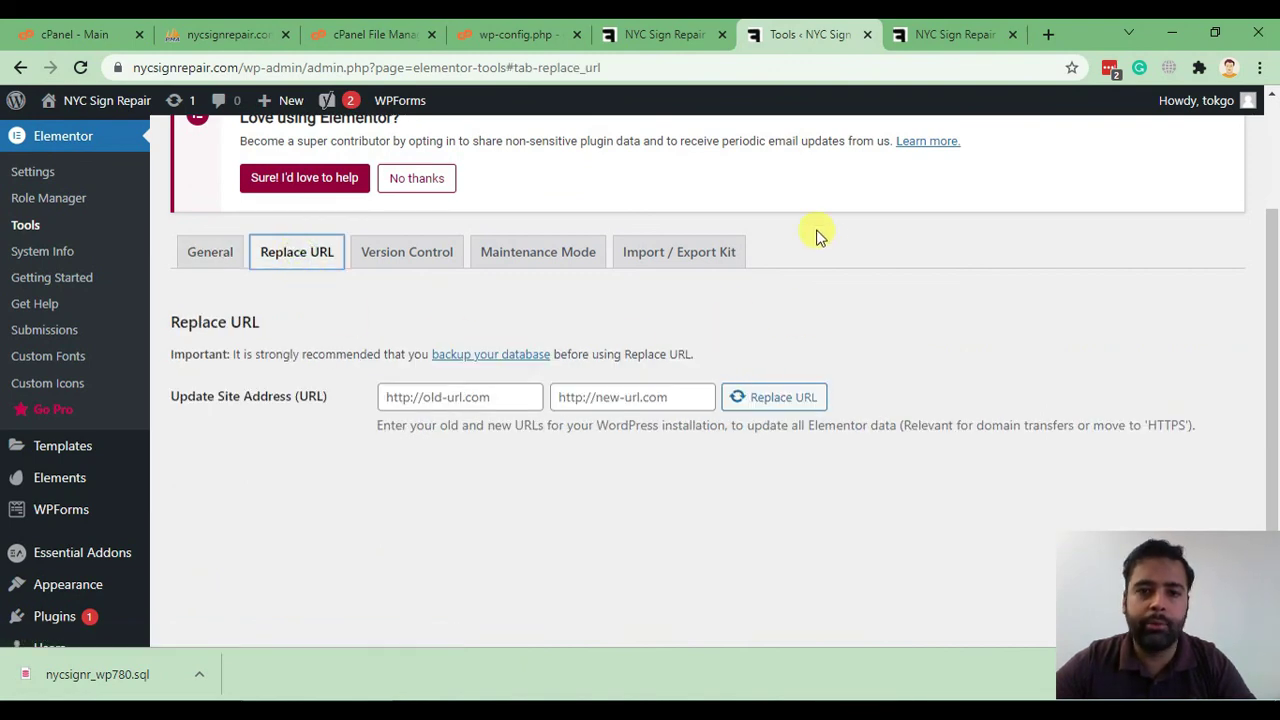
{"action": "left_click", "coordinate": [672, 34]}
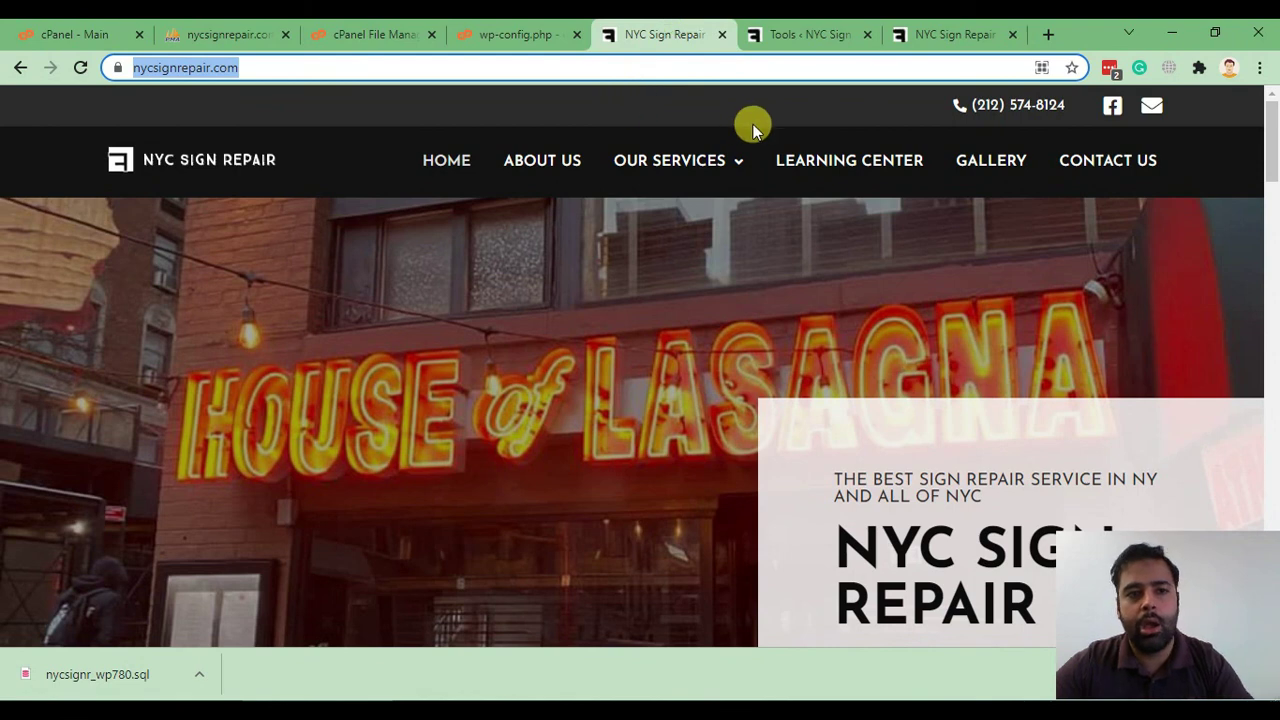
{"action": "left_click", "coordinate": [905, 34]}
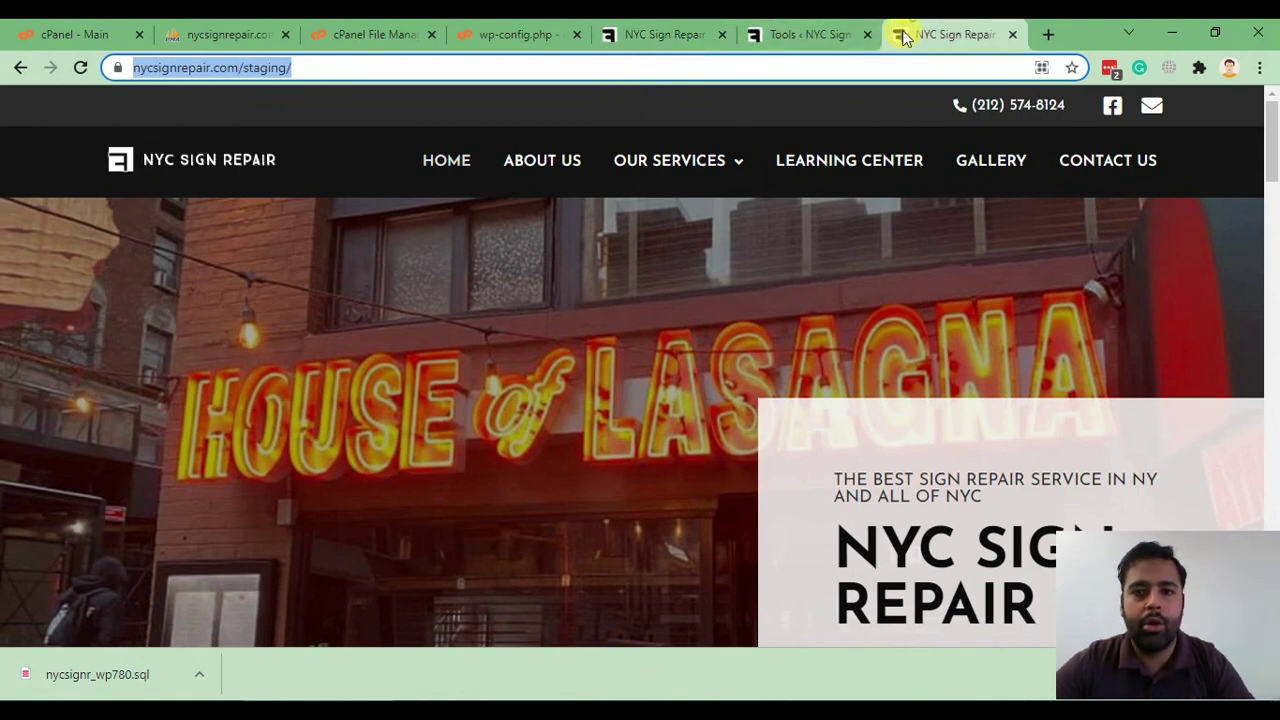
{"action": "left_click", "coordinate": [243, 66]}
{"action": "left_click_drag", "start_coordinate": [391, 66], "coordinate": [114, 63]}
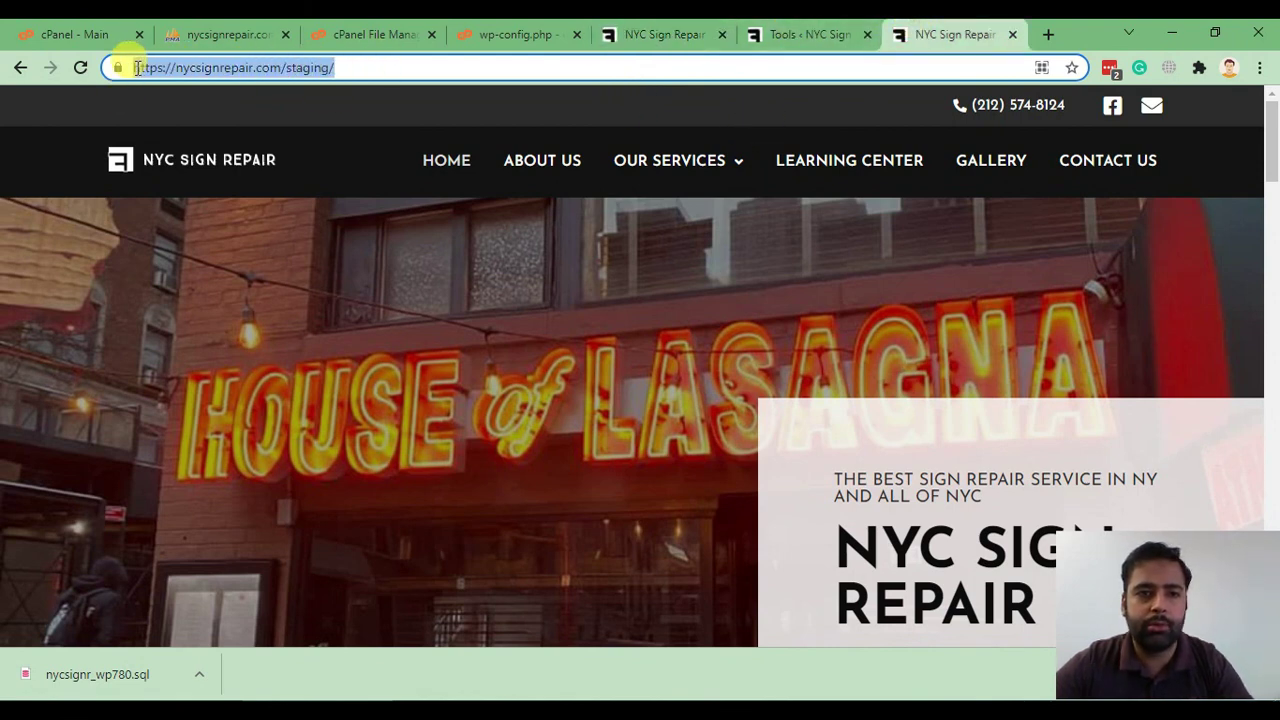
{"action": "left_click", "coordinate": [800, 34]}
{"action": "left_click", "coordinate": [428, 397]}
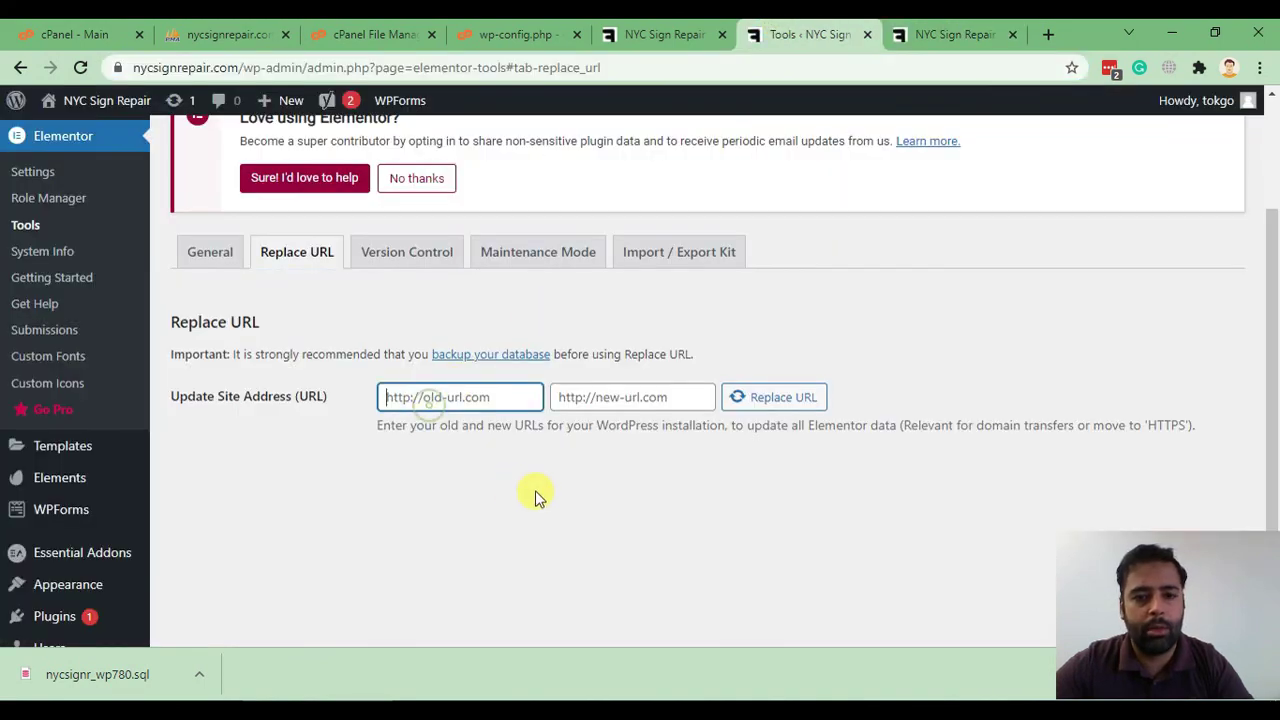
{"action": "key", "text": "ctrl+v"}
{"action": "key", "text": "Tab"}
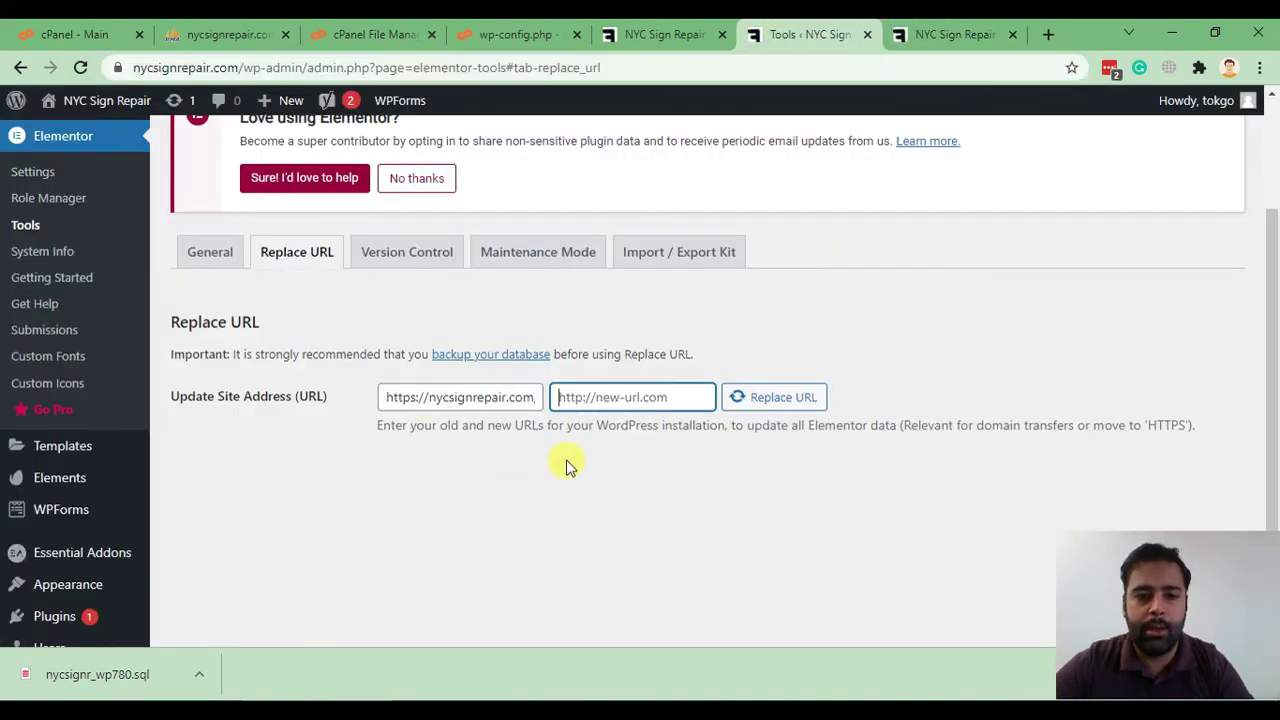
{"action": "left_click", "coordinate": [668, 34]}
{"action": "left_click", "coordinate": [366, 67]}
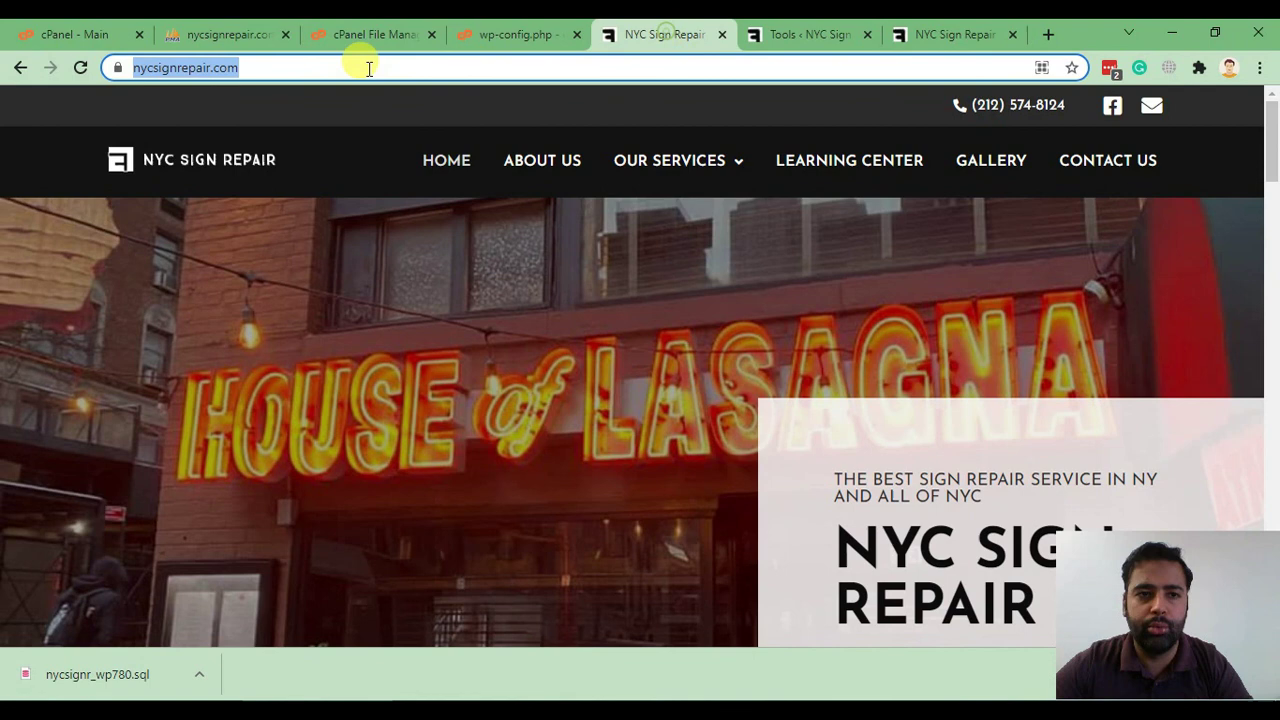
{"action": "left_click", "coordinate": [480, 67]}
{"action": "key", "text": "ctrl+a"}
{"action": "key", "text": "ctrl+c"}
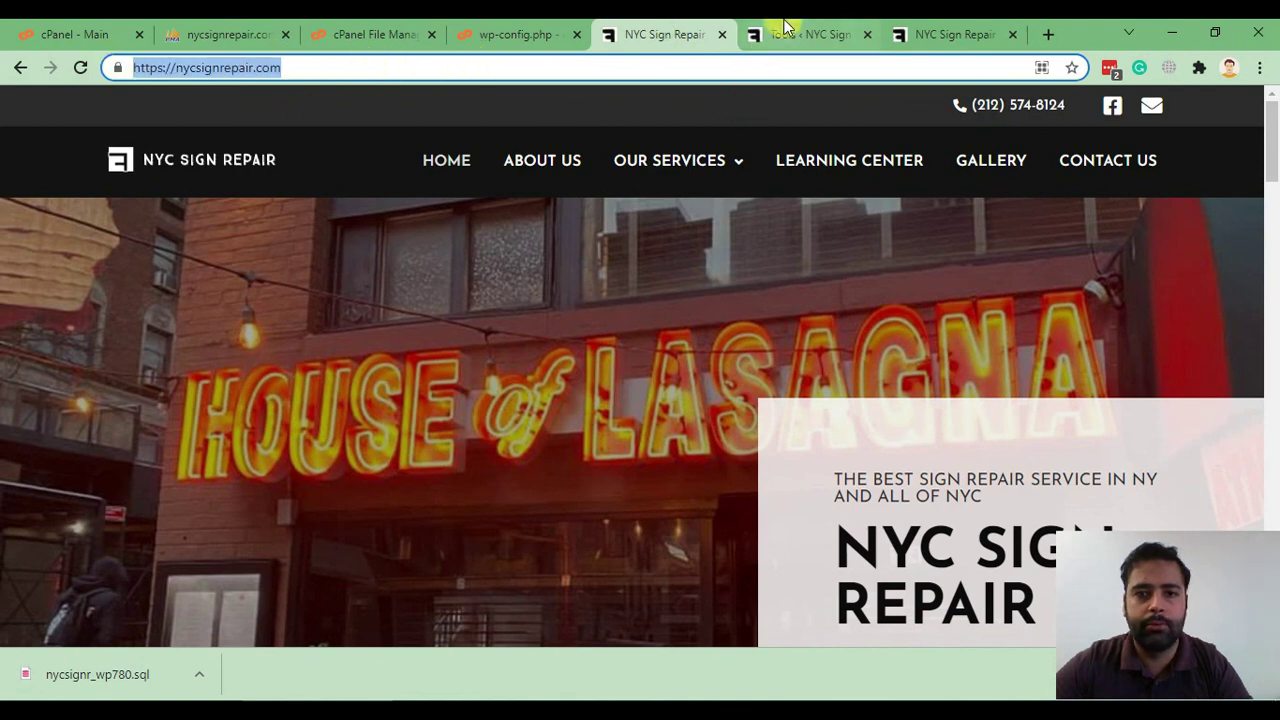
{"action": "left_click", "coordinate": [790, 30]}
{"action": "key", "text": "ctrl+v"}
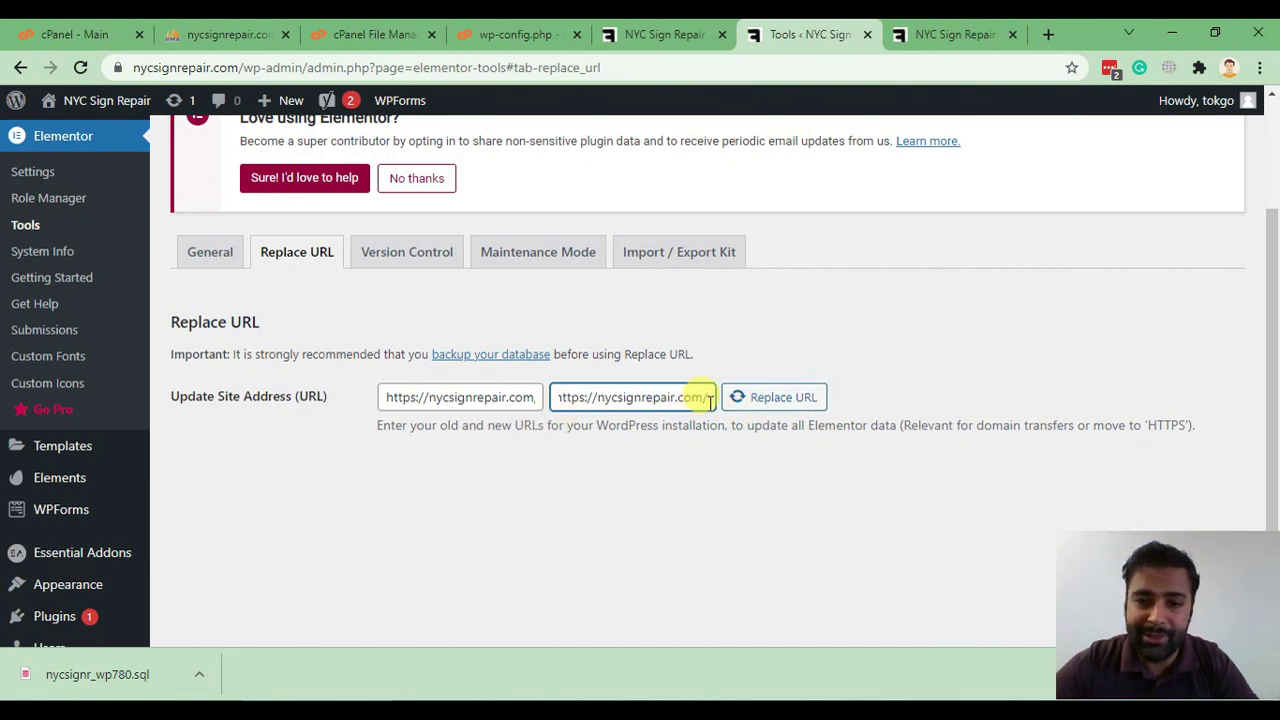
{"action": "key", "text": "BackSpace"}
{"action": "left_click_drag", "start_coordinate": [705, 397], "coordinate": [540, 397]}
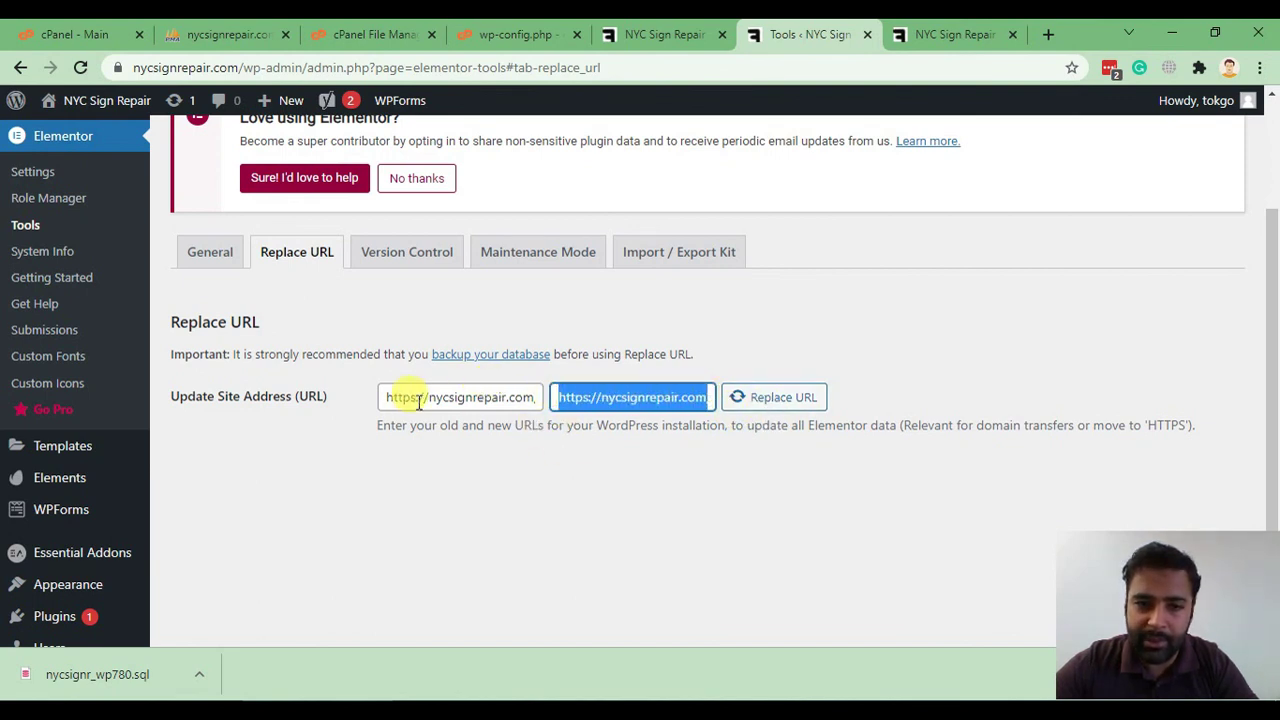
{"action": "left_click_drag", "start_coordinate": [382, 397], "coordinate": [572, 405]}
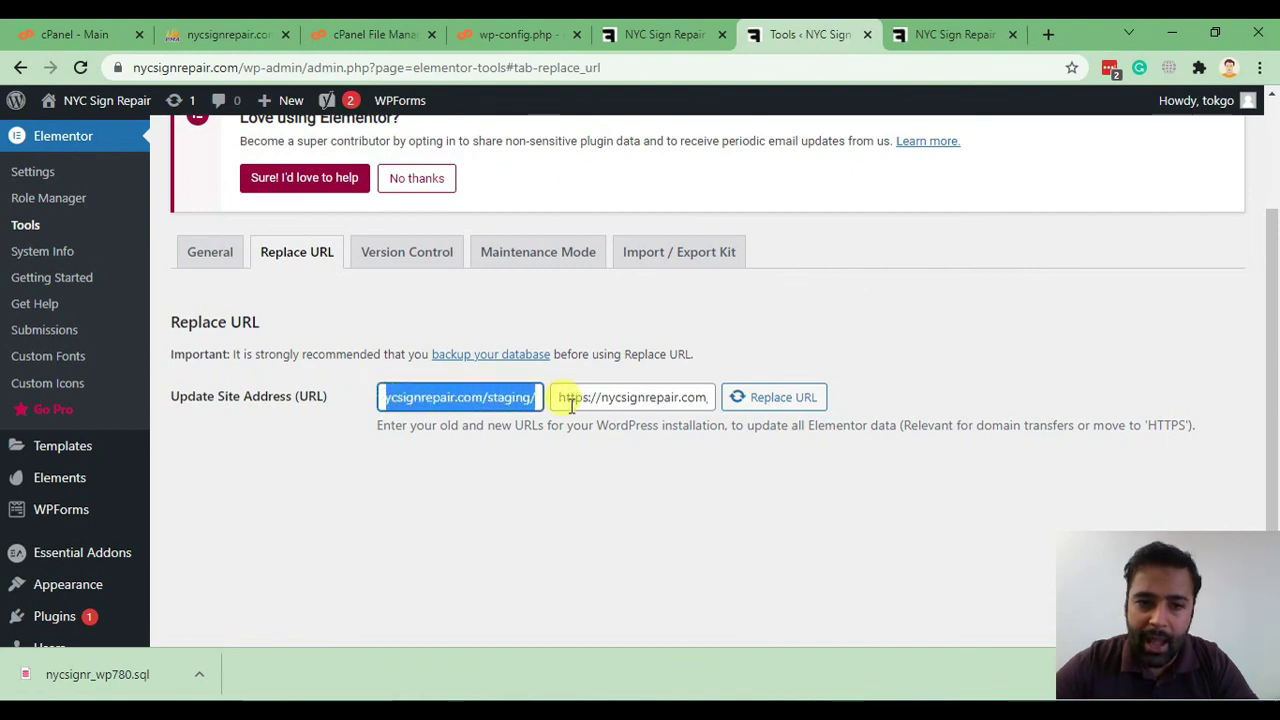
{"action": "left_click", "coordinate": [540, 397]}
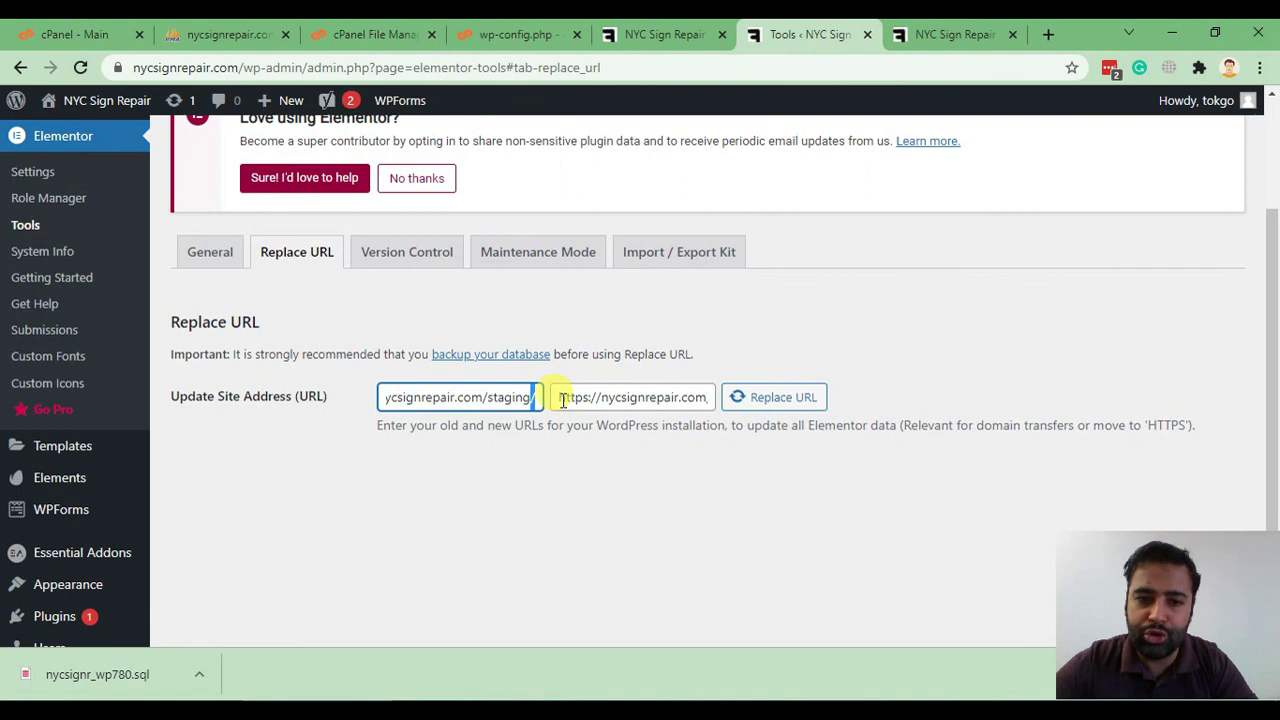
{"action": "left_click_drag", "start_coordinate": [557, 397], "coordinate": [737, 397]}
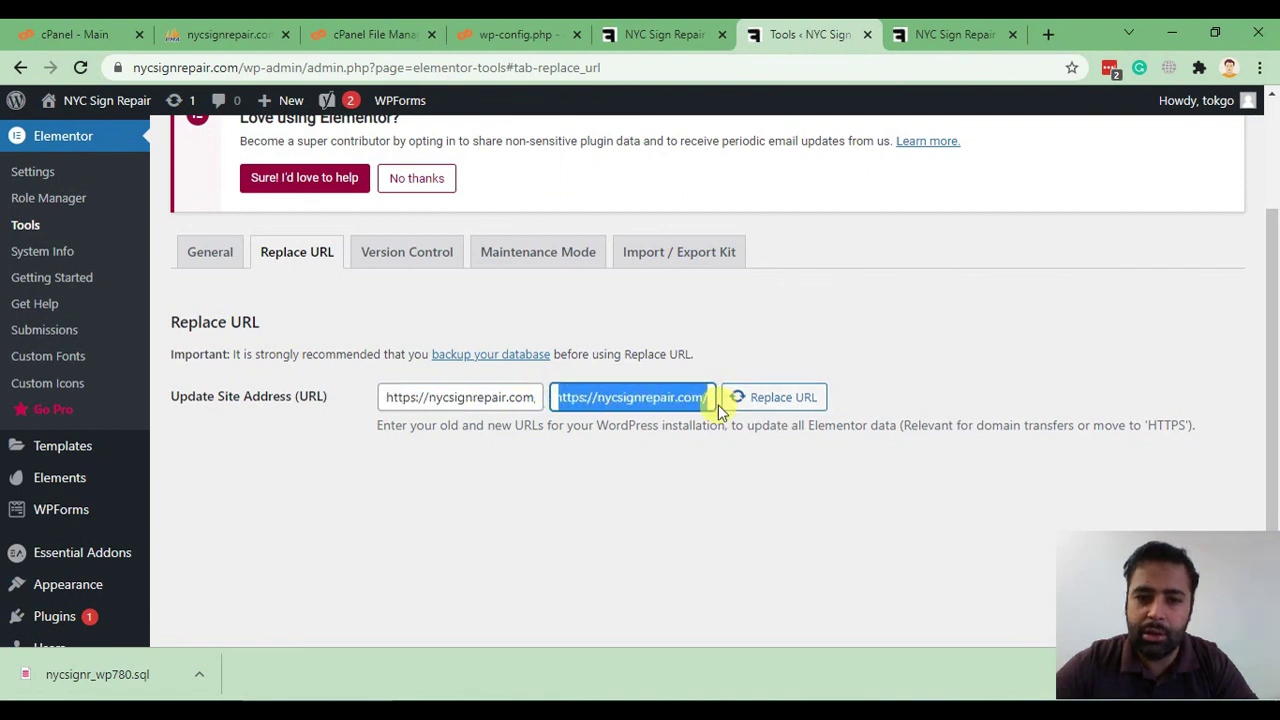
{"action": "left_click", "coordinate": [711, 397]}
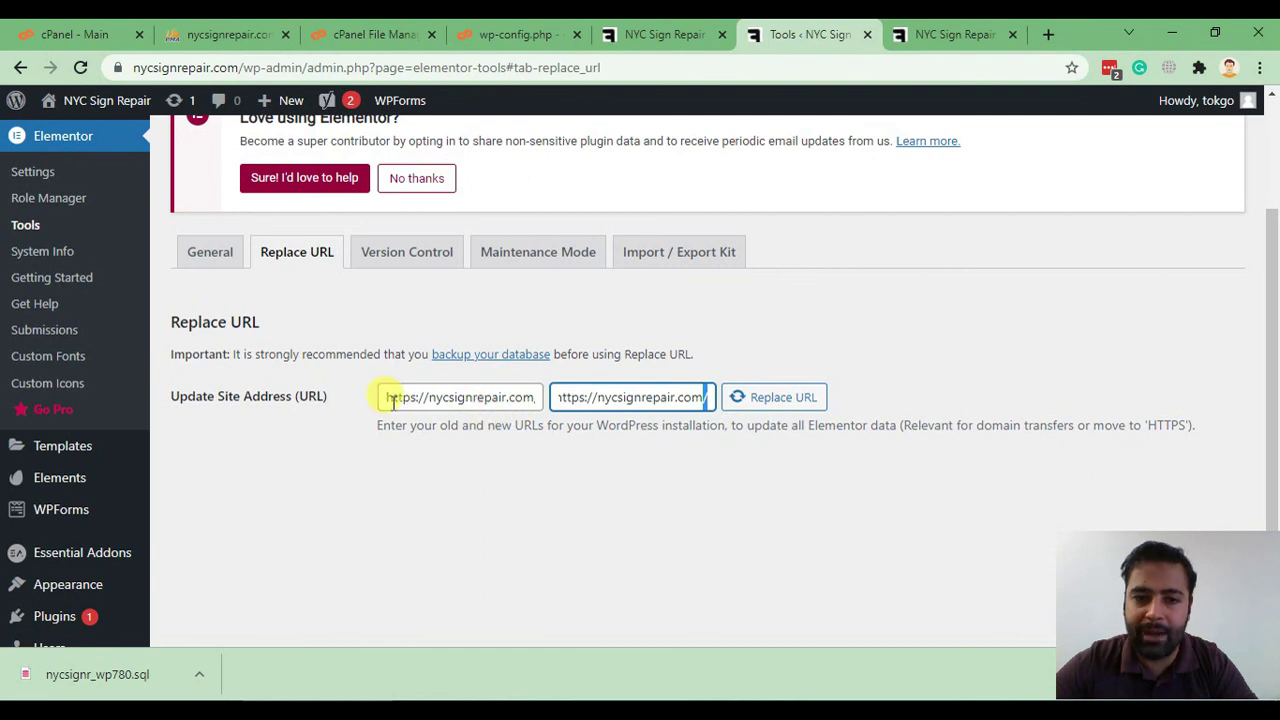
{"action": "left_click_drag", "start_coordinate": [388, 397], "coordinate": [734, 397]}
{"action": "left_click", "coordinate": [566, 463]}
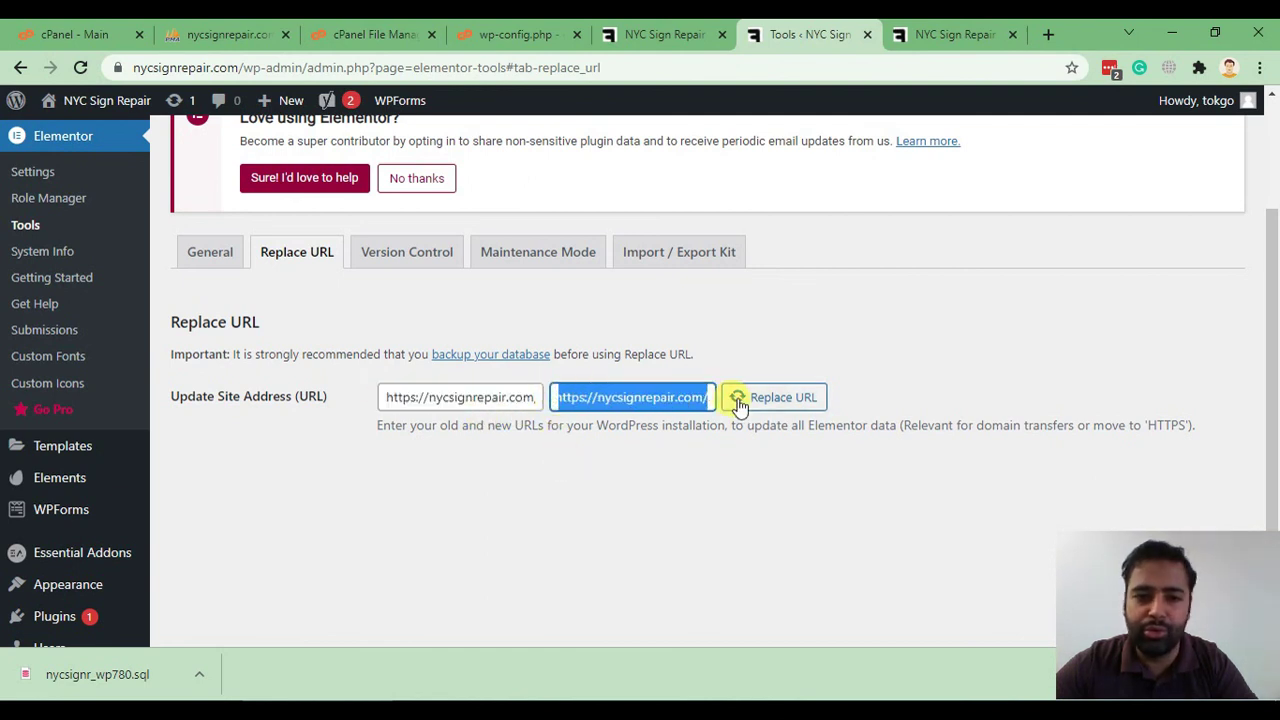
{"action": "left_click", "coordinate": [662, 484]}
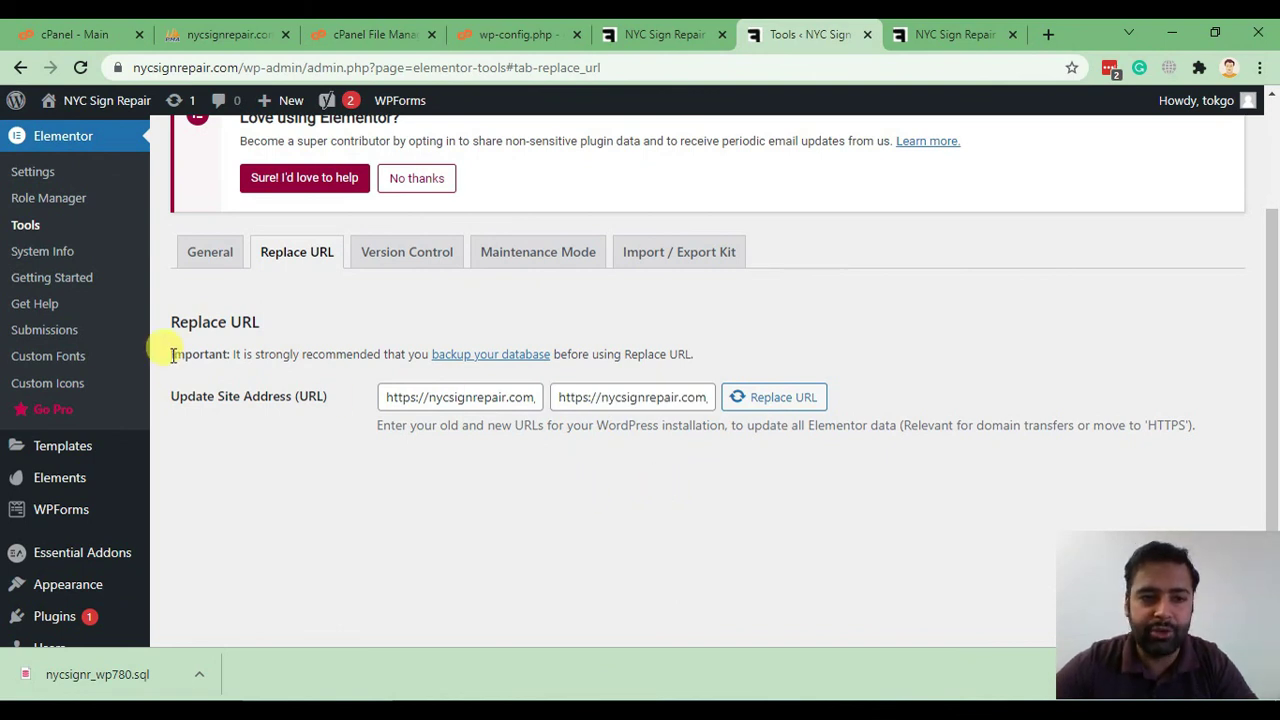
- Review the database backup warning shown above the Replace URL button
{"action": "left_click_drag", "start_coordinate": [168, 354], "coordinate": [703, 360]}
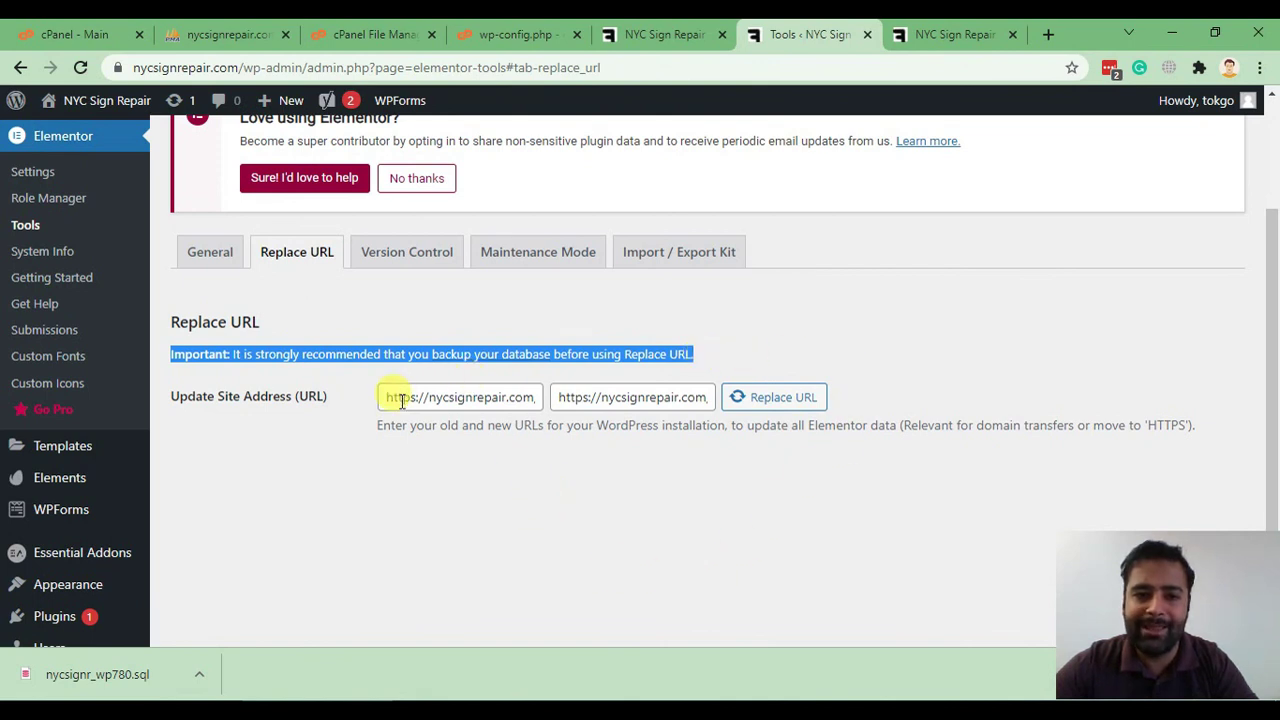
{"action": "left_click", "coordinate": [406, 505]}
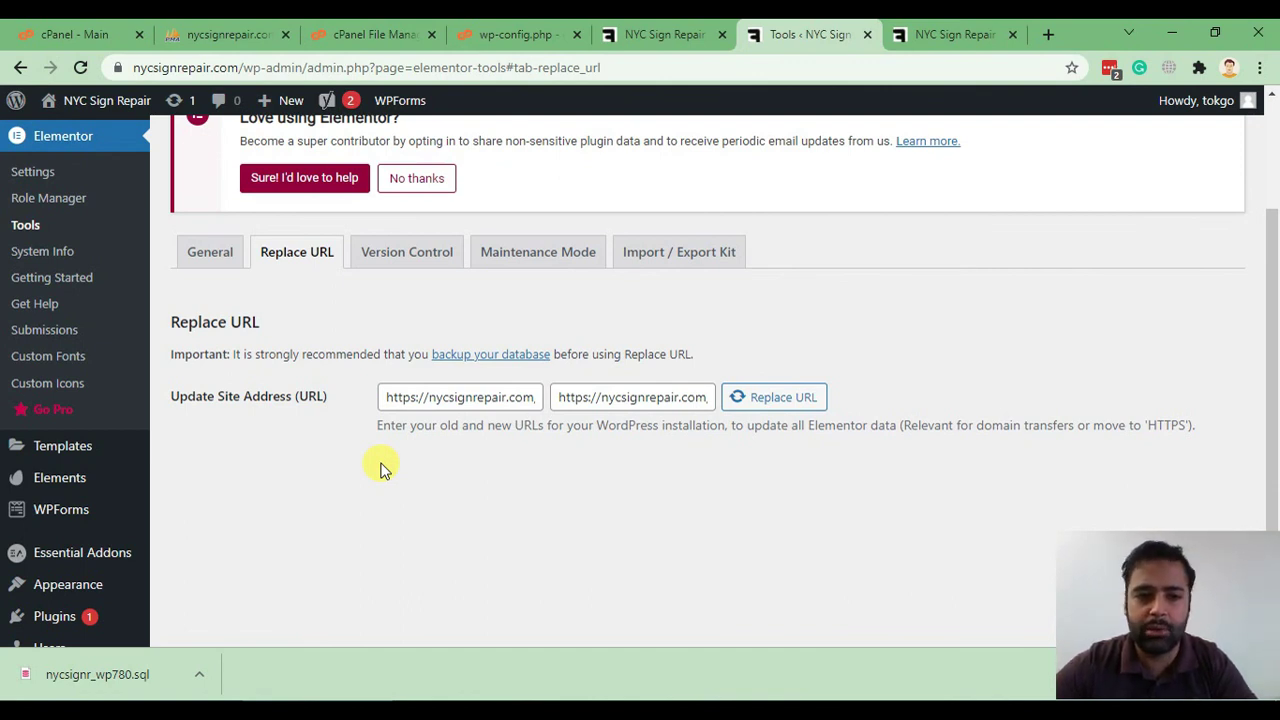
{"action": "left_click_drag", "start_coordinate": [168, 360], "coordinate": [708, 352]}
{"action": "left_click", "coordinate": [710, 353]}
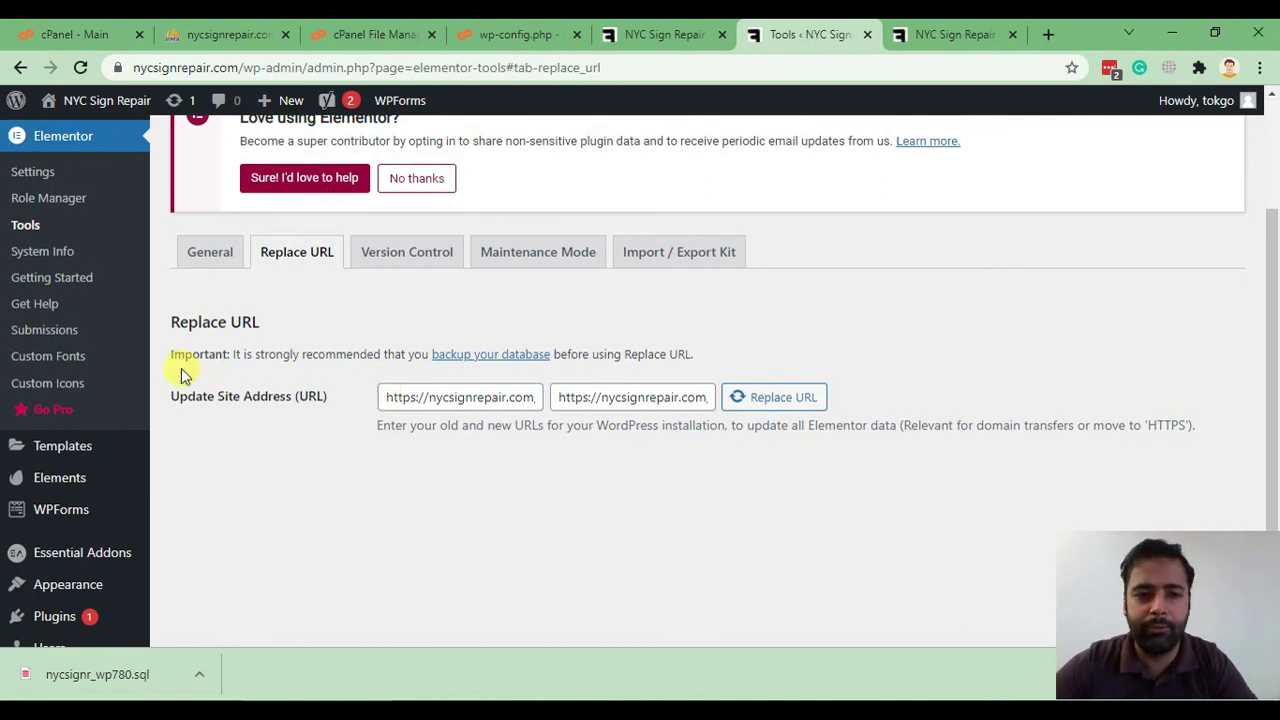
{"action": "left_click_drag", "start_coordinate": [172, 352], "coordinate": [702, 356]}
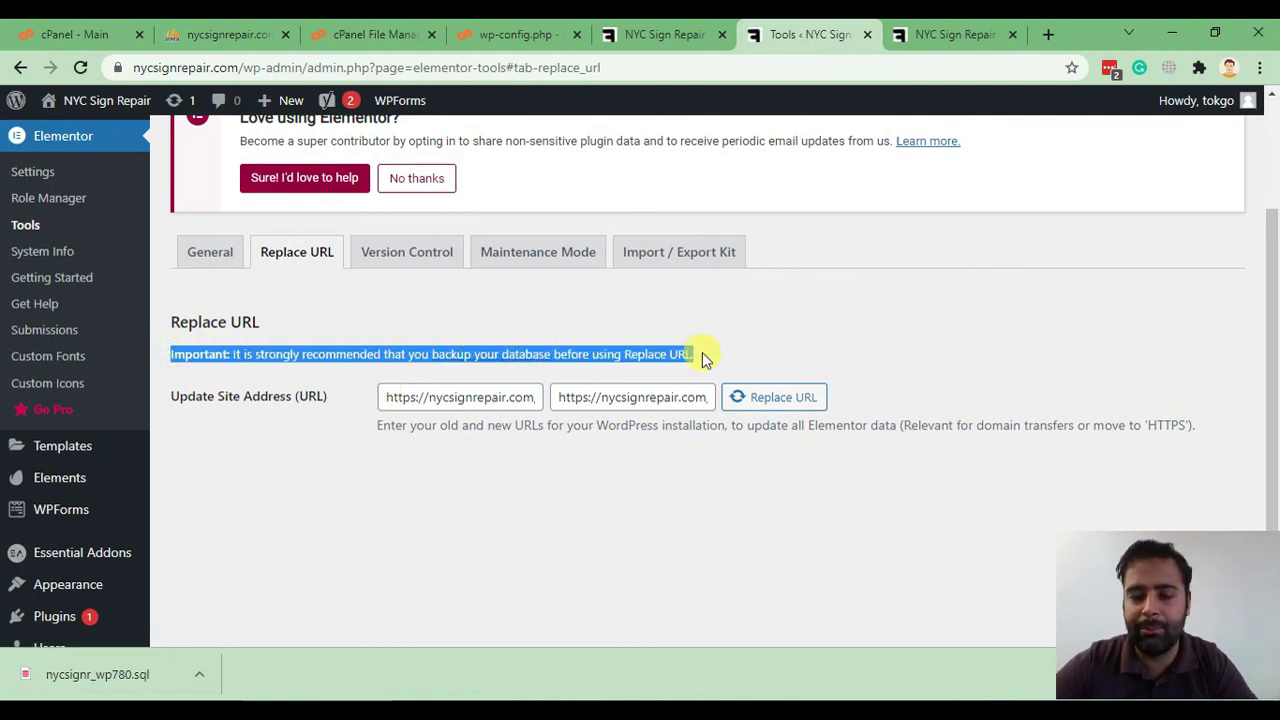
{"action": "left_click", "coordinate": [740, 343]}
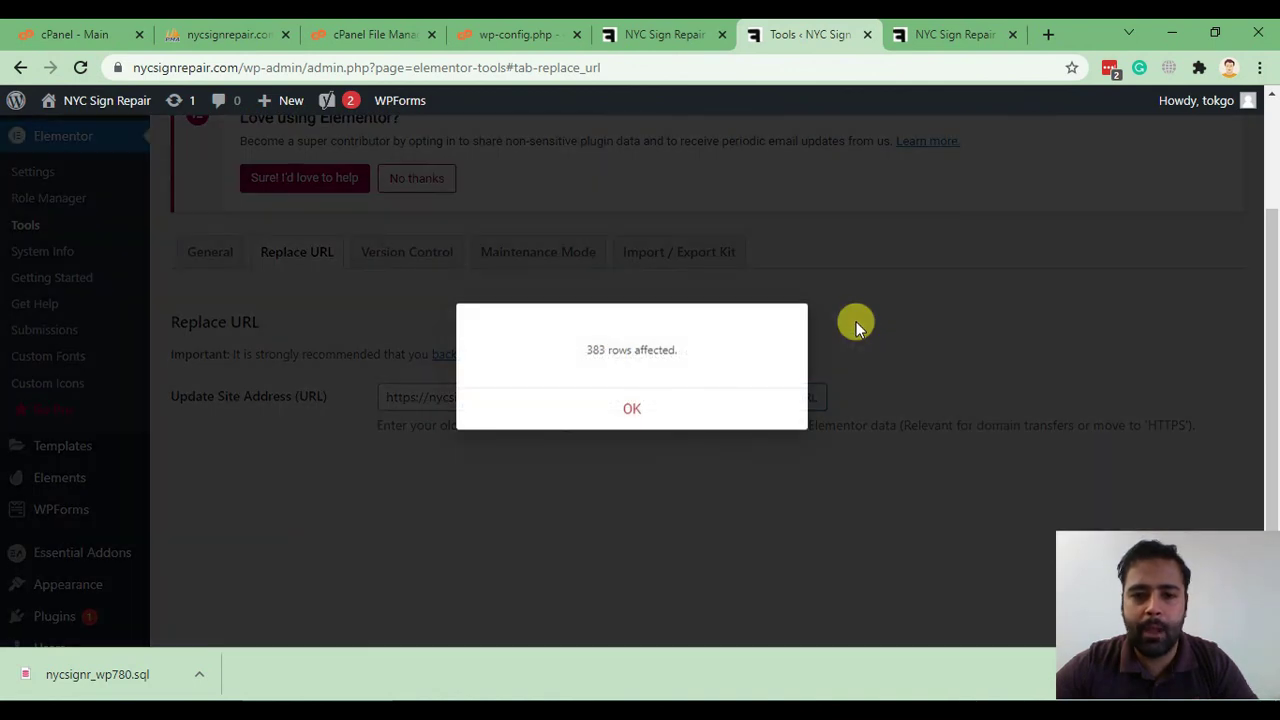
- Switch to the live nycsignrepair.com homepage tab and reload it
{"action": "left_click", "coordinate": [585, 348]}
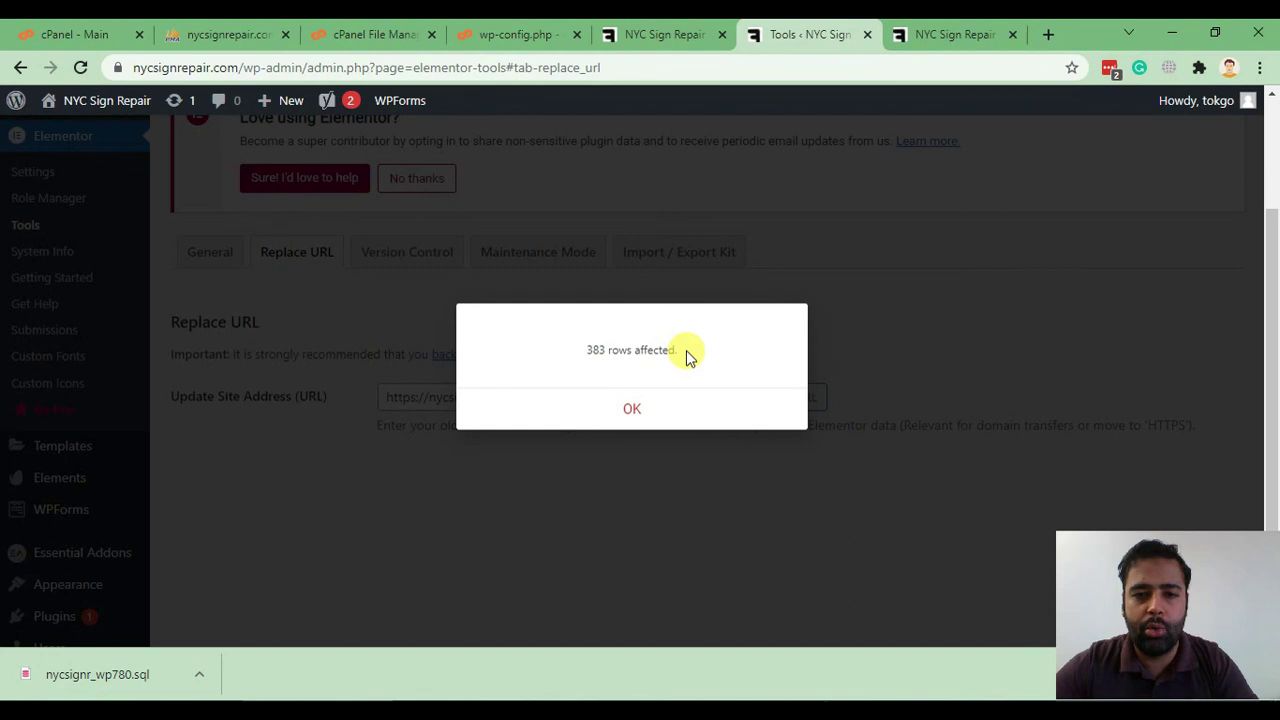
{"action": "left_click", "coordinate": [648, 35]}
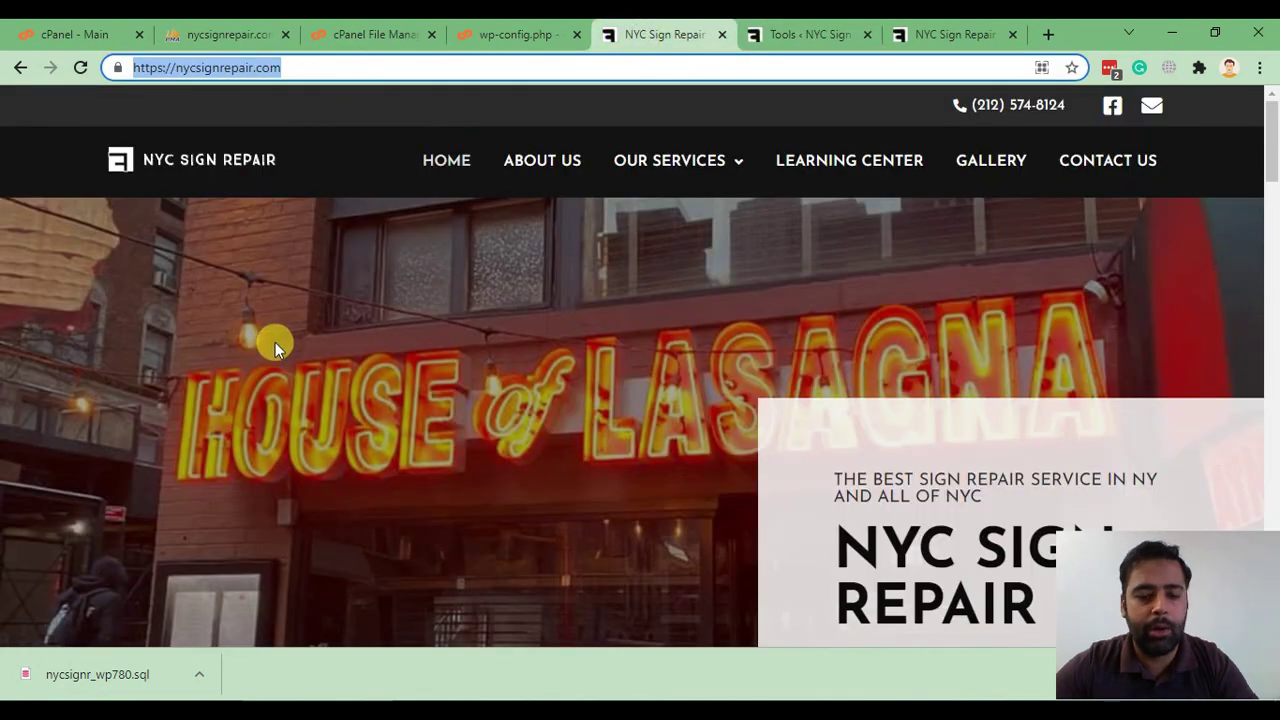
{"action": "key", "text": "F5"}
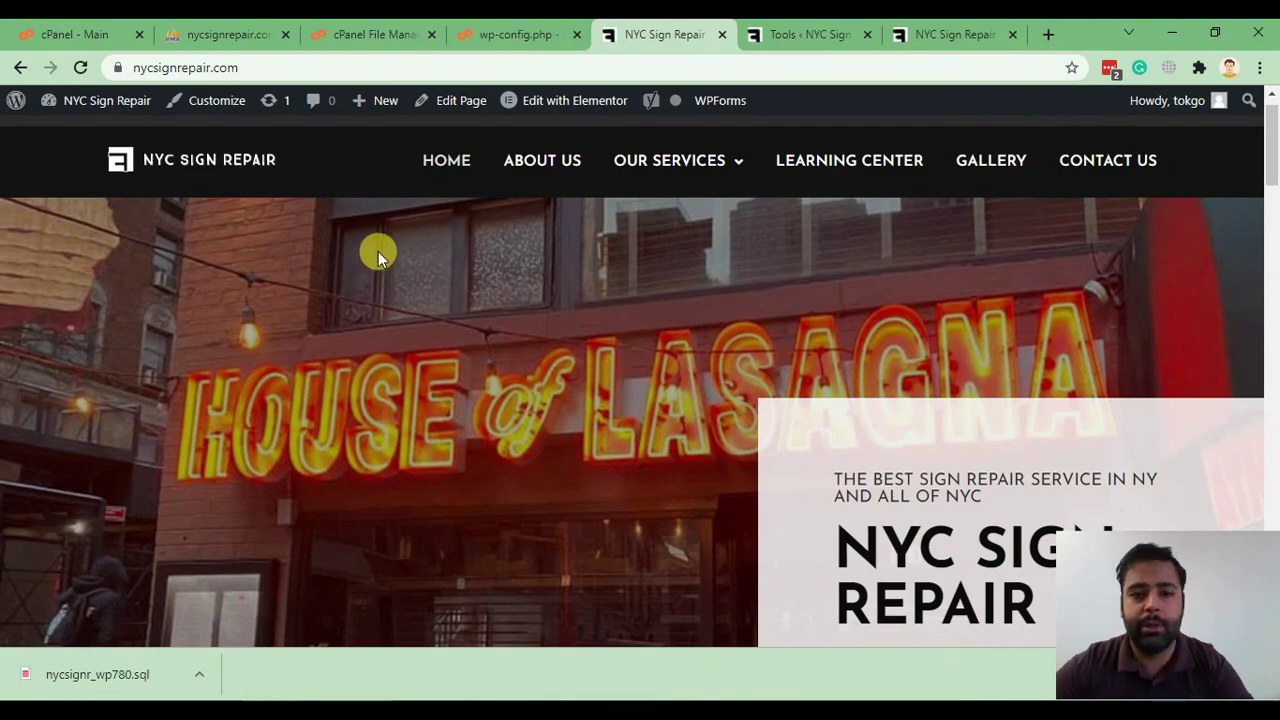
- Scroll through the homepage sections and bring up the context menu on the hero image
{"action": "scroll", "coordinate": [335, 330], "scroll_direction": "down", "scroll_amount": 7}
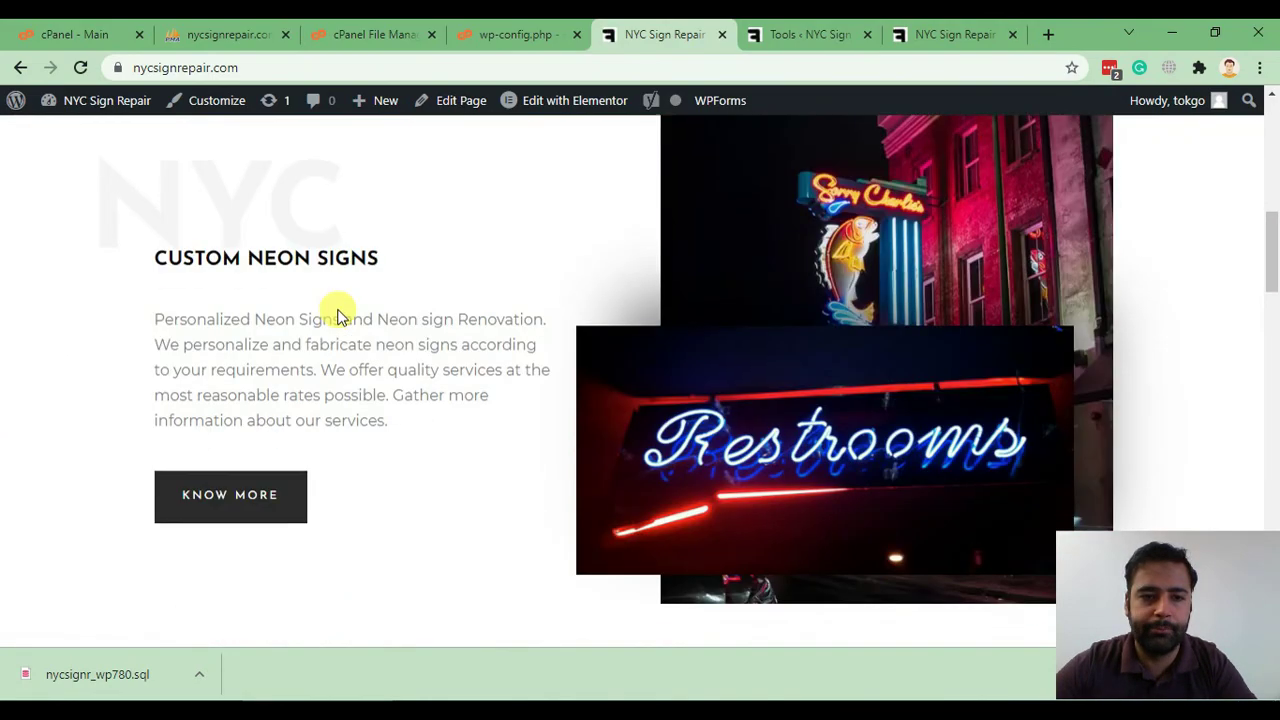
{"action": "scroll", "coordinate": [337, 316], "scroll_direction": "down", "scroll_amount": 10}
{"action": "scroll", "coordinate": [337, 316], "scroll_direction": "up", "scroll_amount": 12}
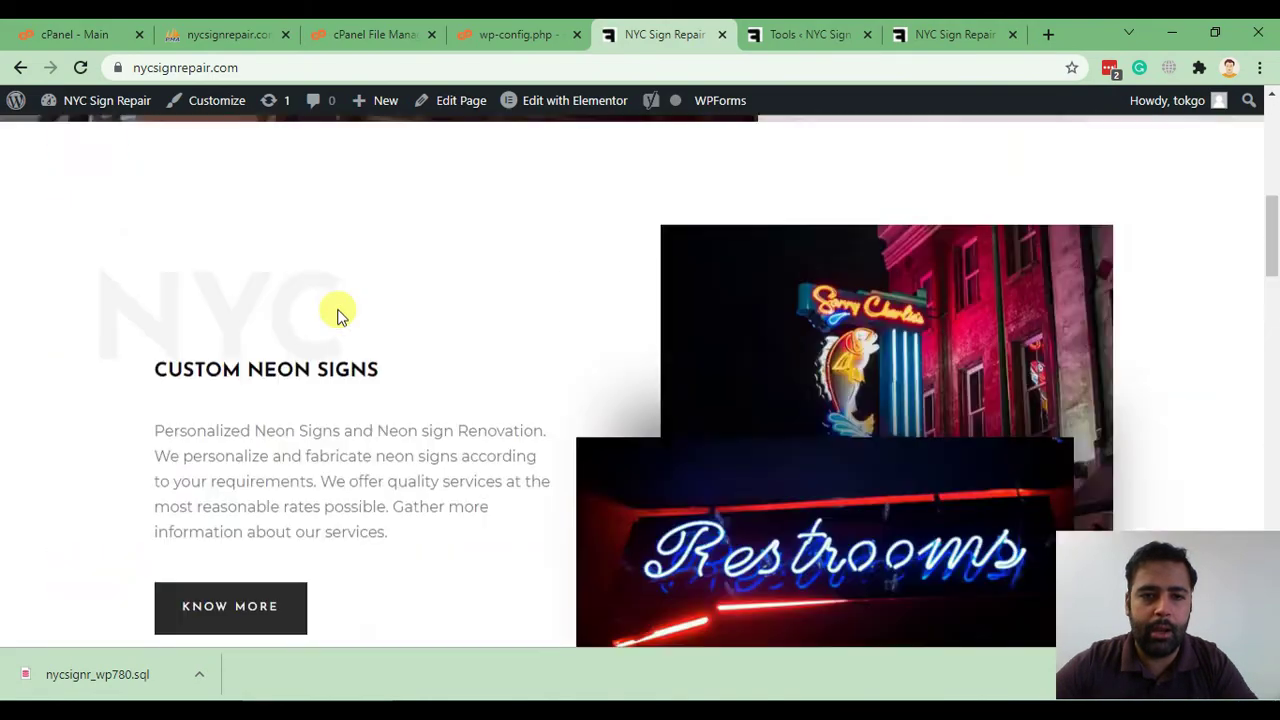
{"action": "scroll", "coordinate": [337, 316], "scroll_direction": "up", "scroll_amount": 8}
{"action": "right_click", "coordinate": [452, 345]}
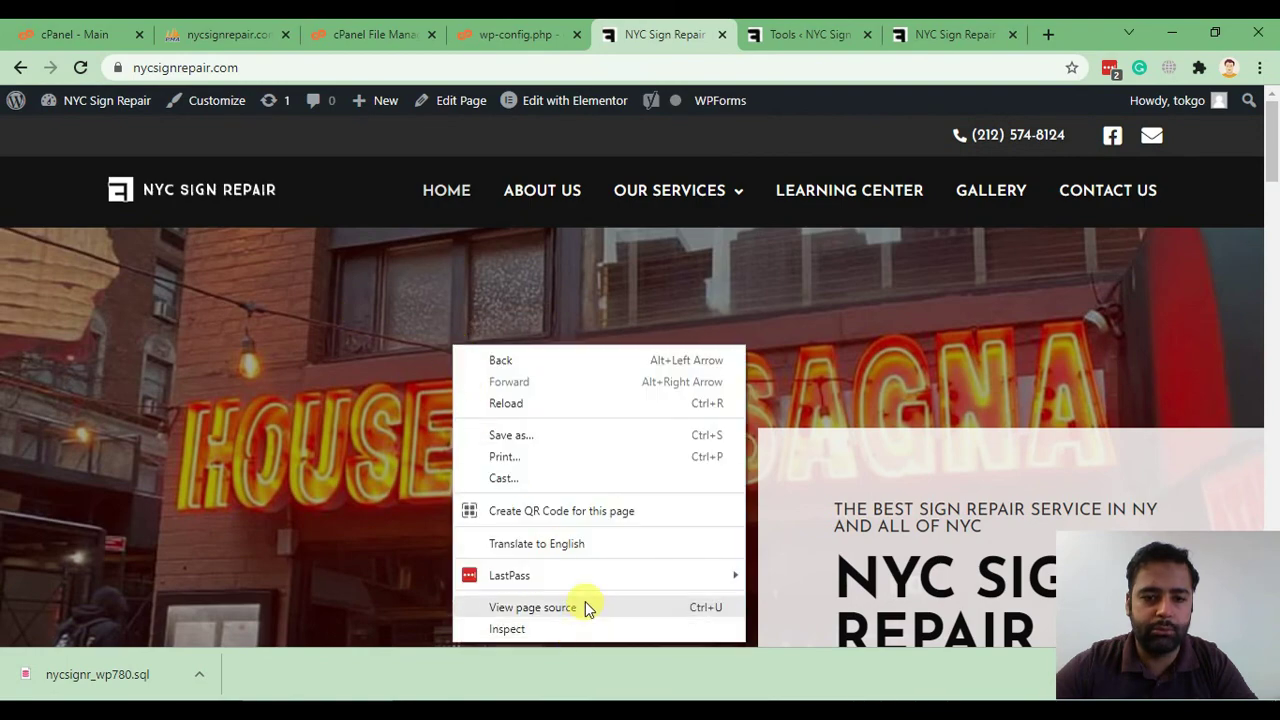
- View the homepage source and search it for 'staging', stepping through the 15 remaining matches
{"action": "left_click", "coordinate": [532, 607]}
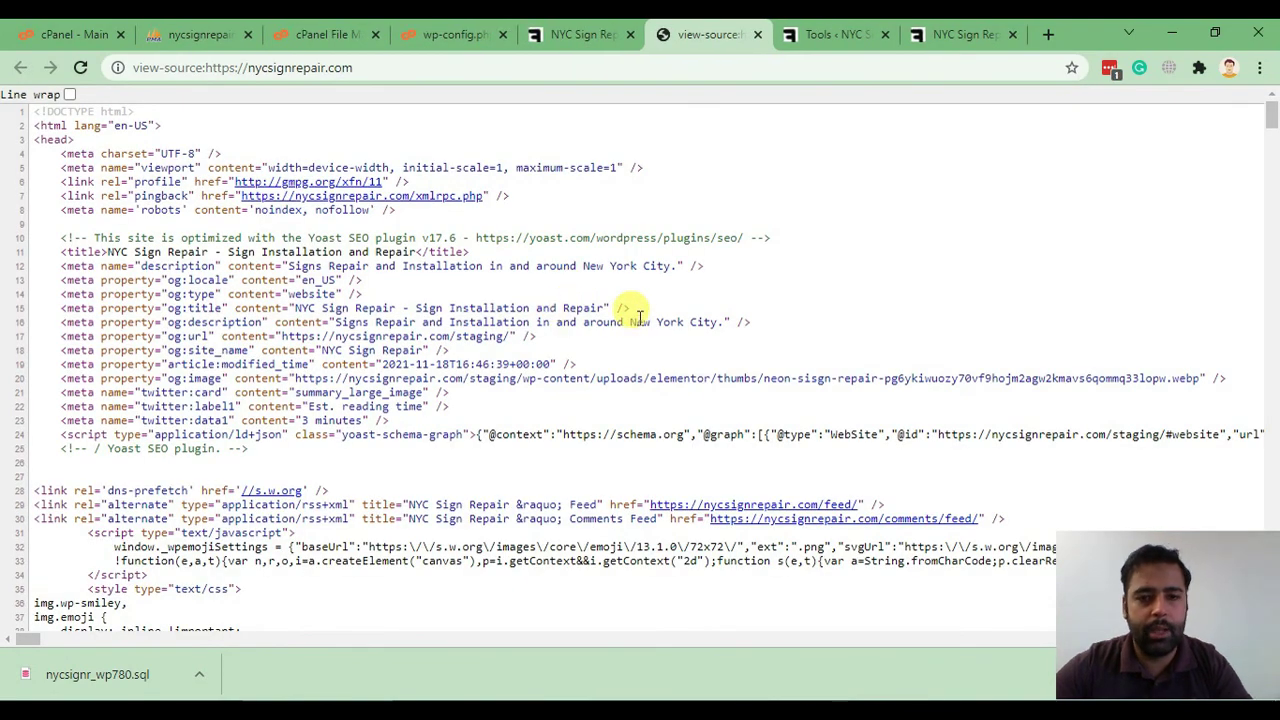
{"action": "key", "text": "ctrl+f"}
{"action": "type", "text": "stagi"}
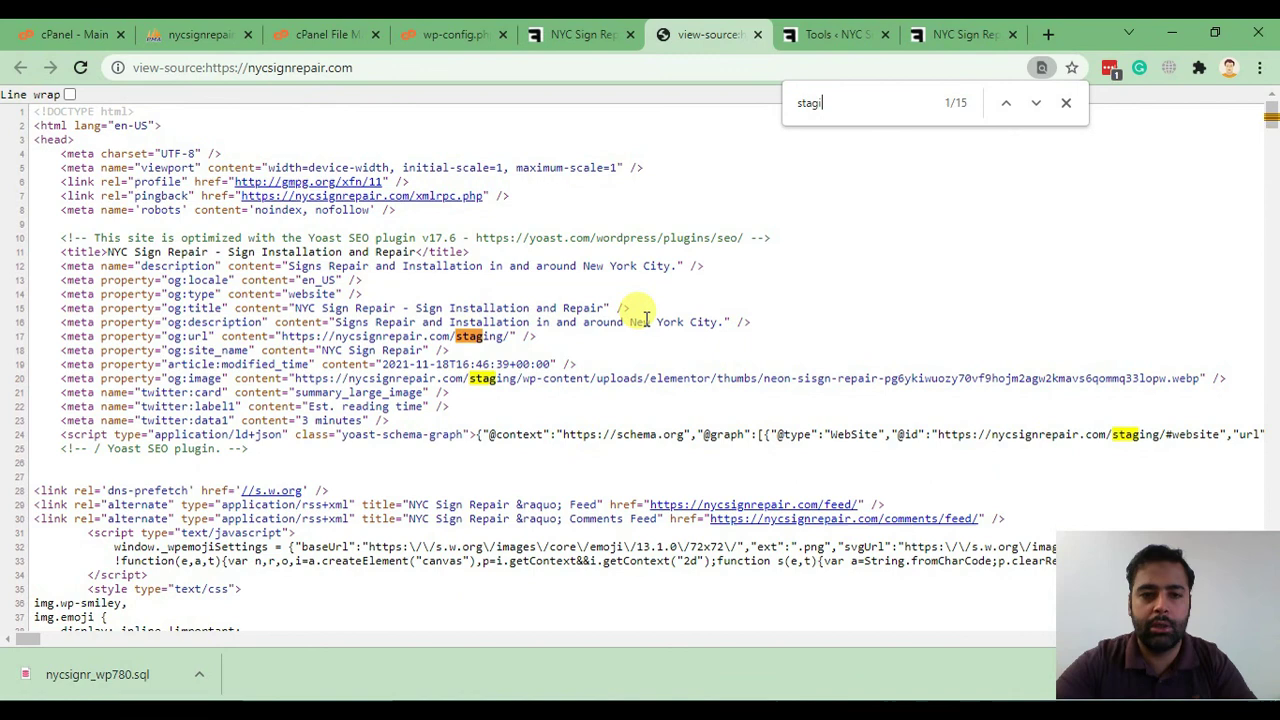
{"action": "type", "text": "ng"}
{"action": "key", "text": "Return"}
{"action": "key", "text": "Return"}
{"action": "key", "text": "Return"}
{"action": "key", "text": "Return"}
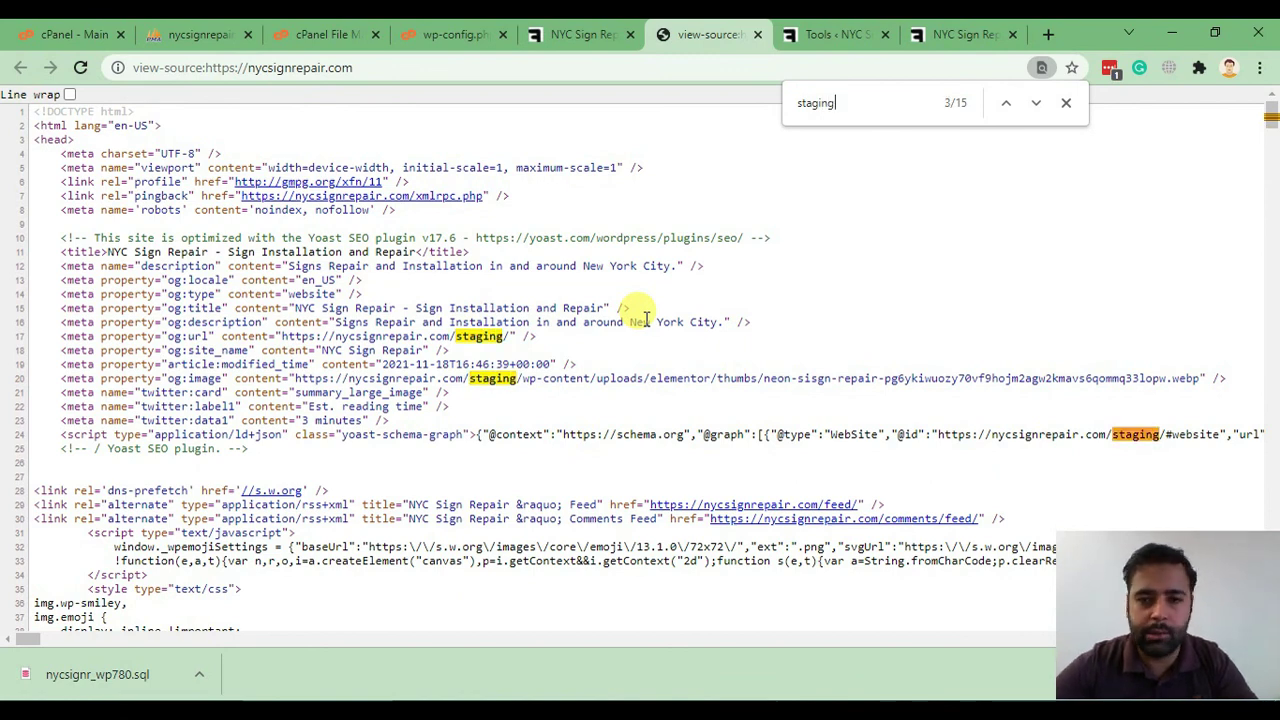
{"action": "key", "text": "Return"}
{"action": "key", "text": "Return"}
{"action": "key", "text": "Return"}
{"action": "key", "text": "Return"}
{"action": "key", "text": "Return"}
{"action": "key", "text": "Return"}
{"action": "key", "text": "Return"}
{"action": "key", "text": "Return"}
{"action": "key", "text": "Return"}
{"action": "key", "text": "Return"}
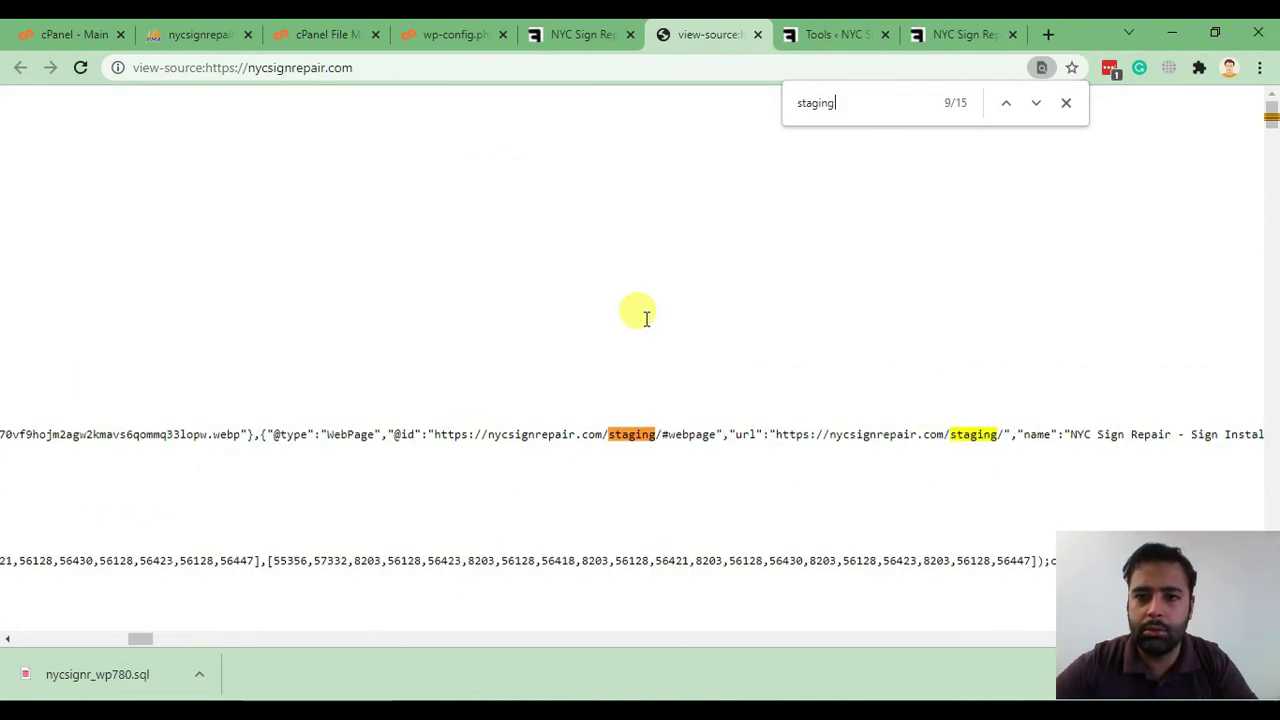
{"action": "key", "text": "Return"}
{"action": "key", "text": "Return"}
{"action": "key", "text": "Return"}
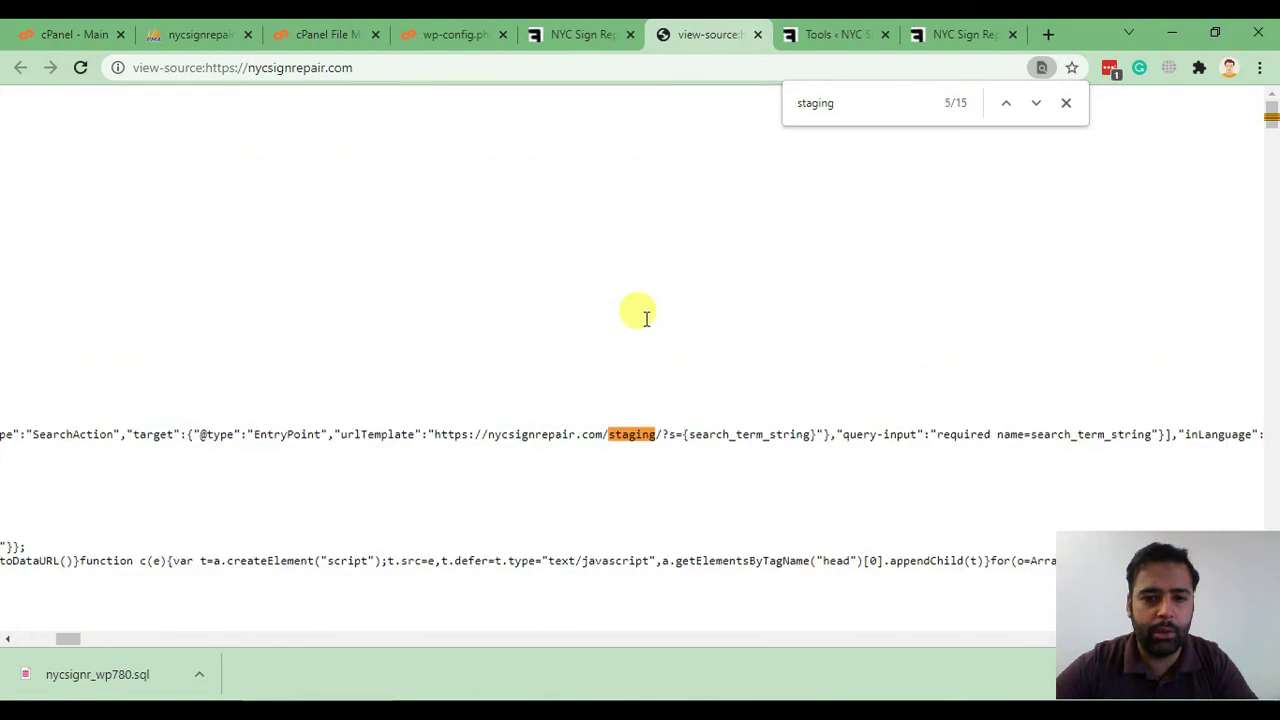
- Close the source search and return to the Elementor Replace URL page
{"action": "key", "text": "Escape"}
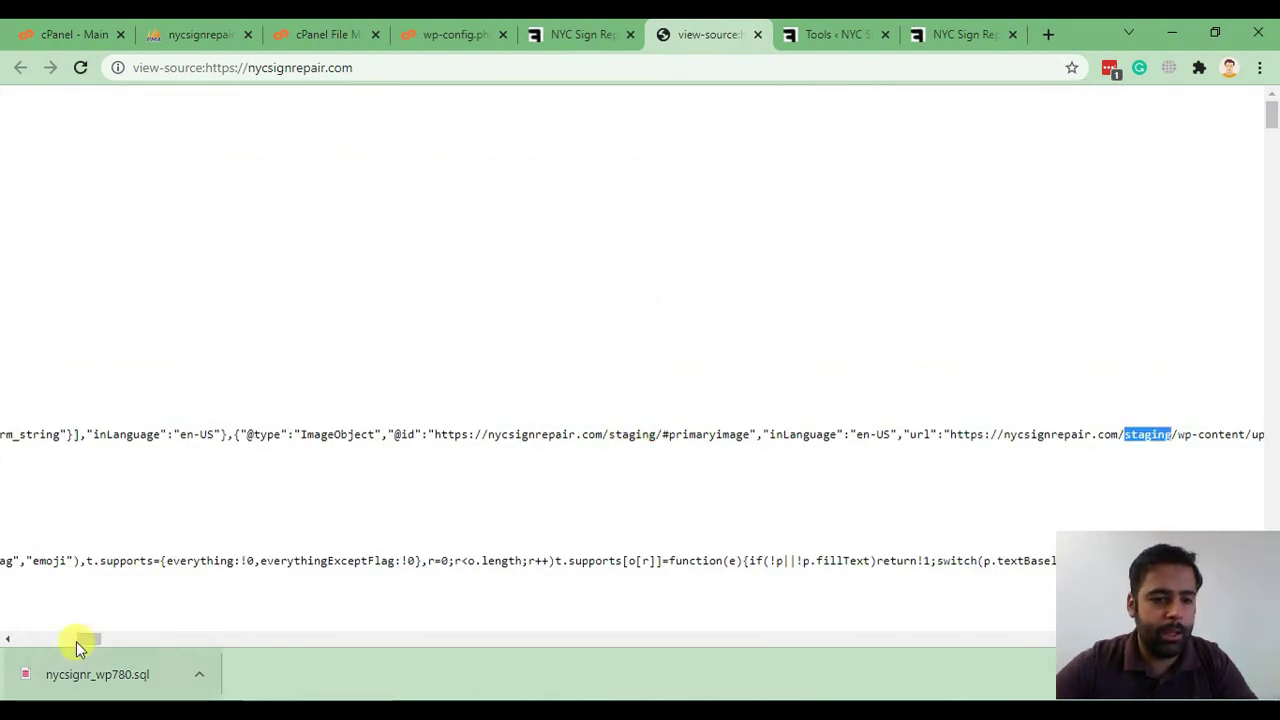
{"action": "left_click_drag", "start_coordinate": [80, 640], "coordinate": [14, 638]}
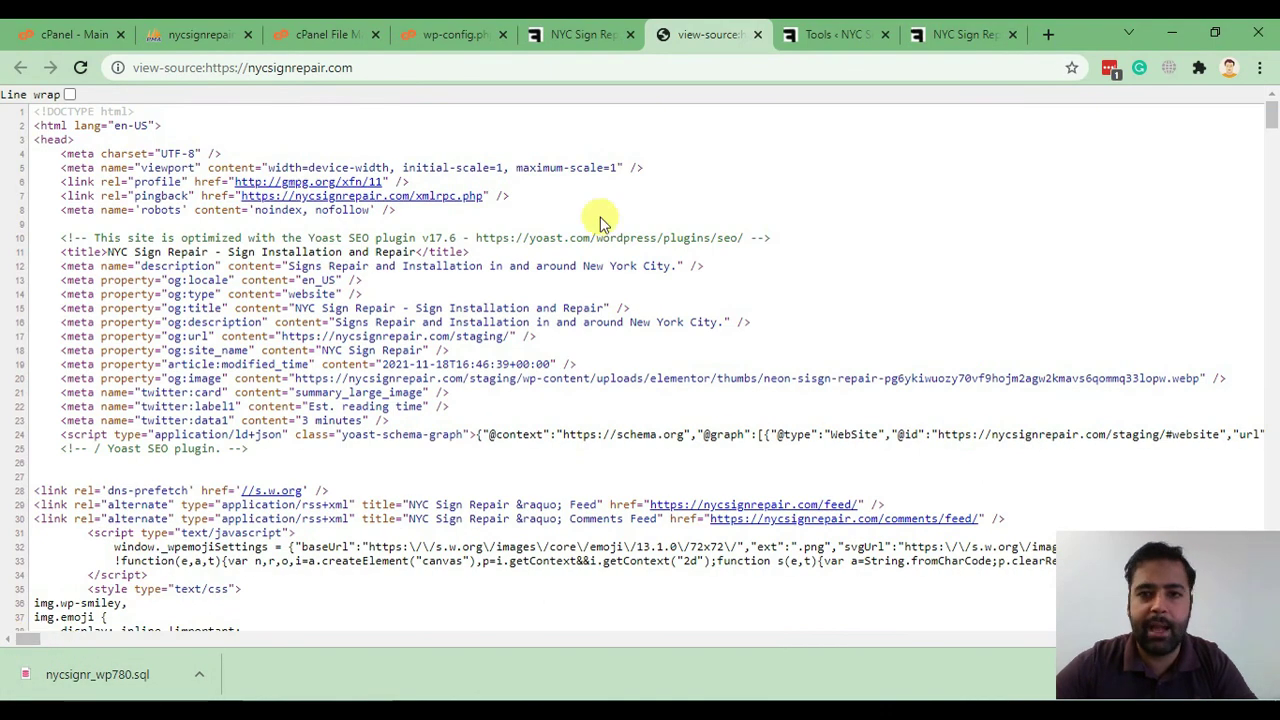
{"action": "left_click", "coordinate": [830, 34]}
- Dismiss the 383 rows affected notice and search the plugin directory for 'go live'
{"action": "left_click", "coordinate": [634, 402]}
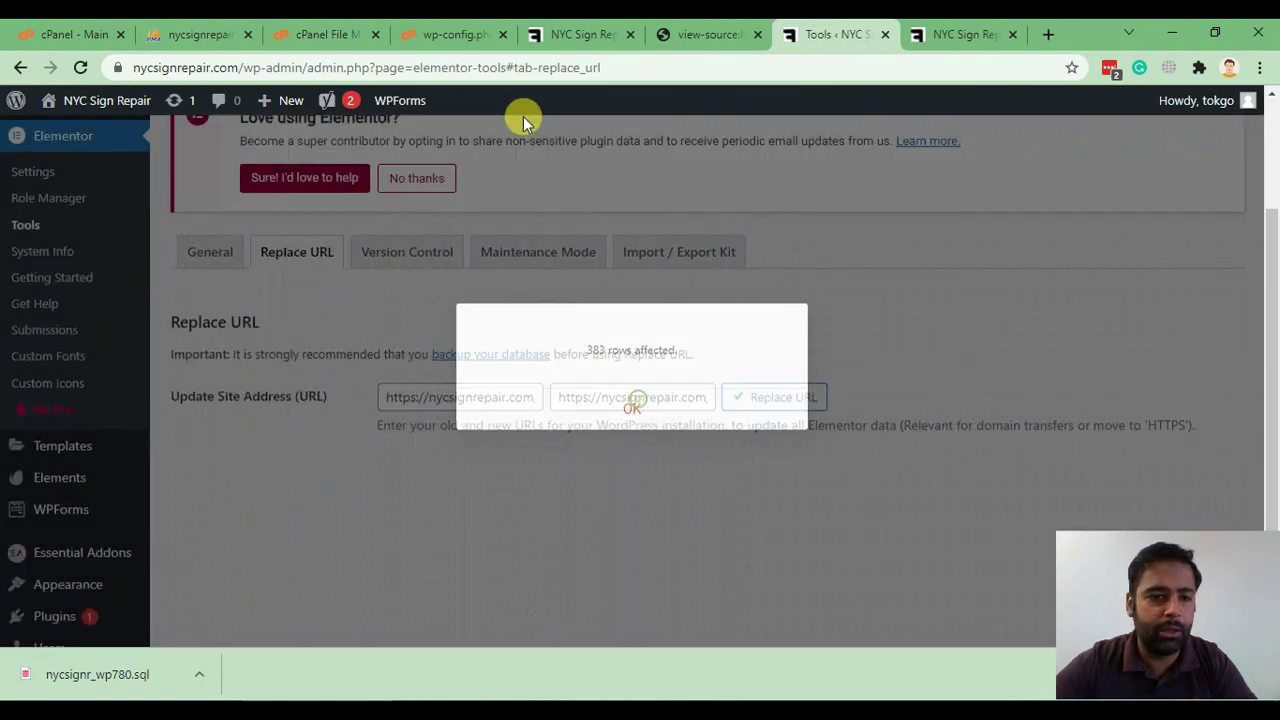
{"action": "scroll", "coordinate": [449, 129], "scroll_direction": "down", "scroll_amount": 2}
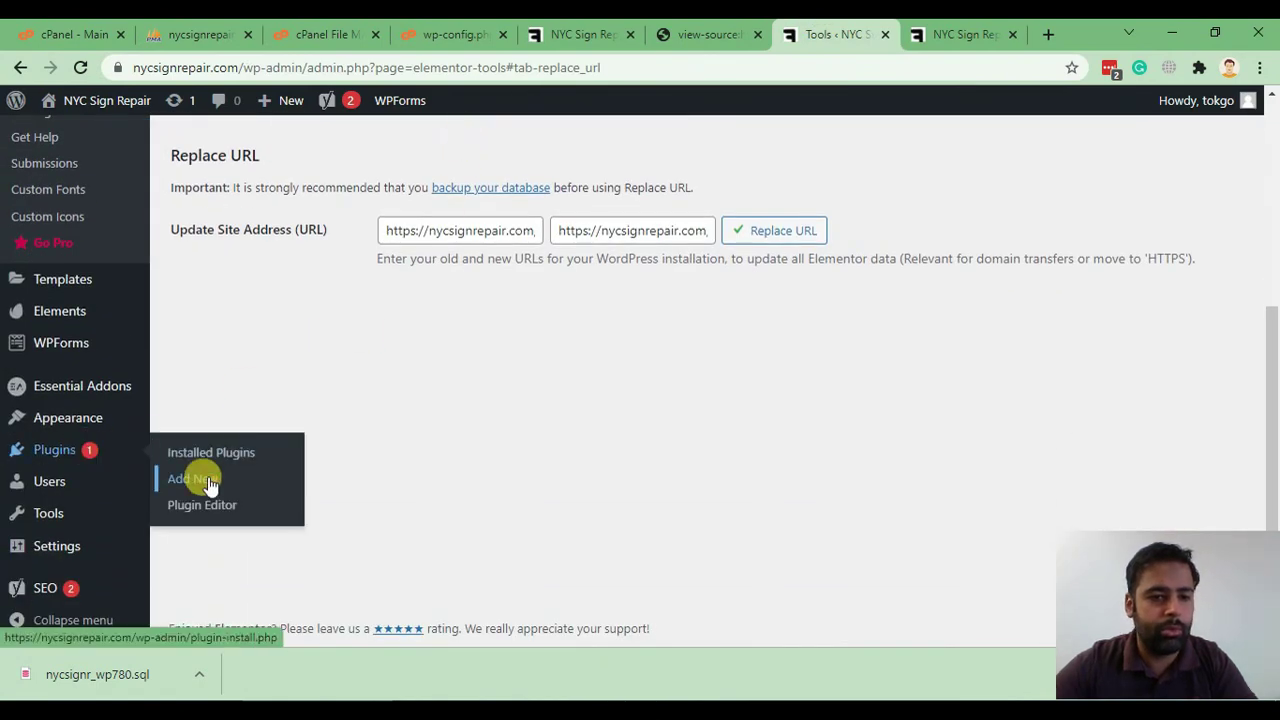
{"action": "left_click", "coordinate": [783, 240]}
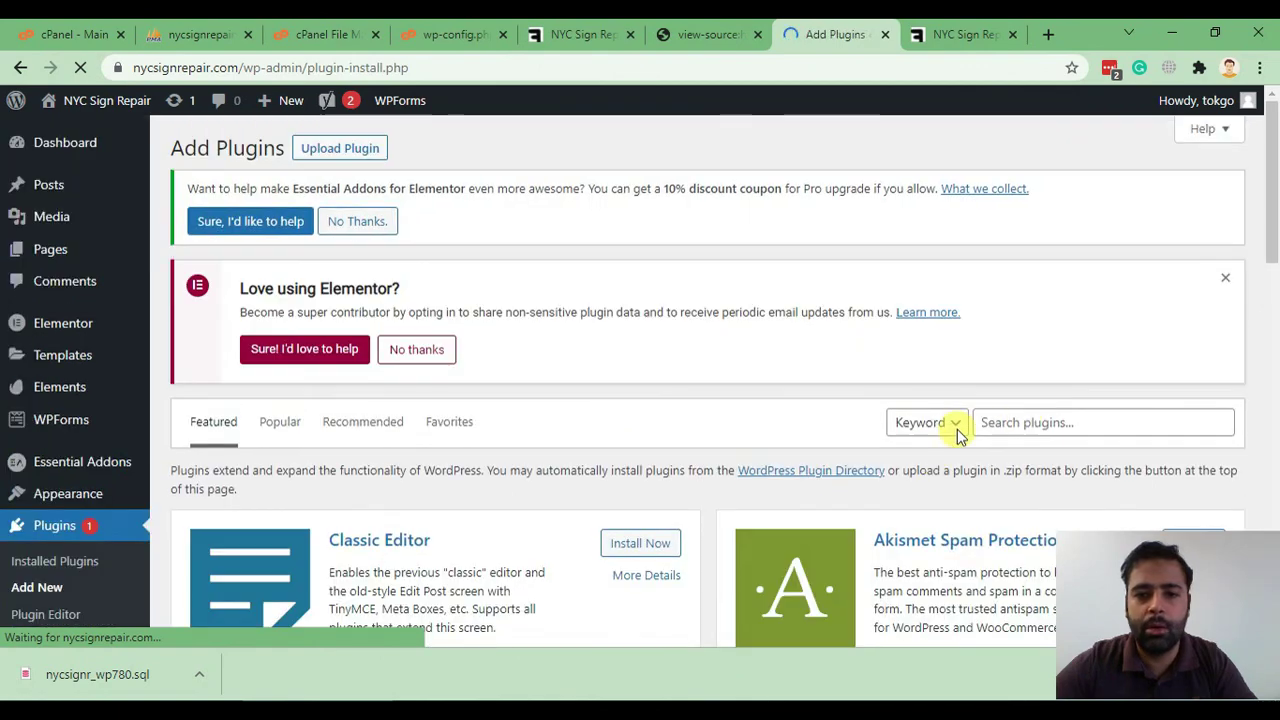
{"action": "left_click", "coordinate": [1029, 422]}
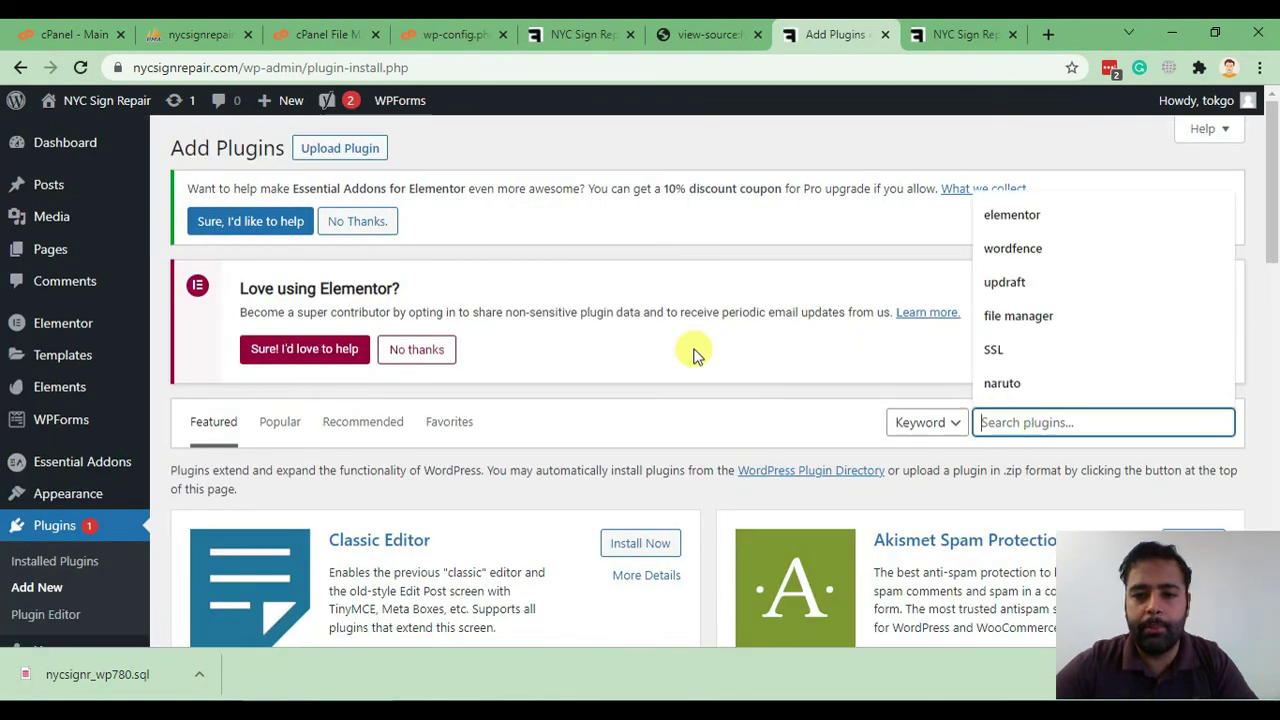
{"action": "type", "text": "go live"}
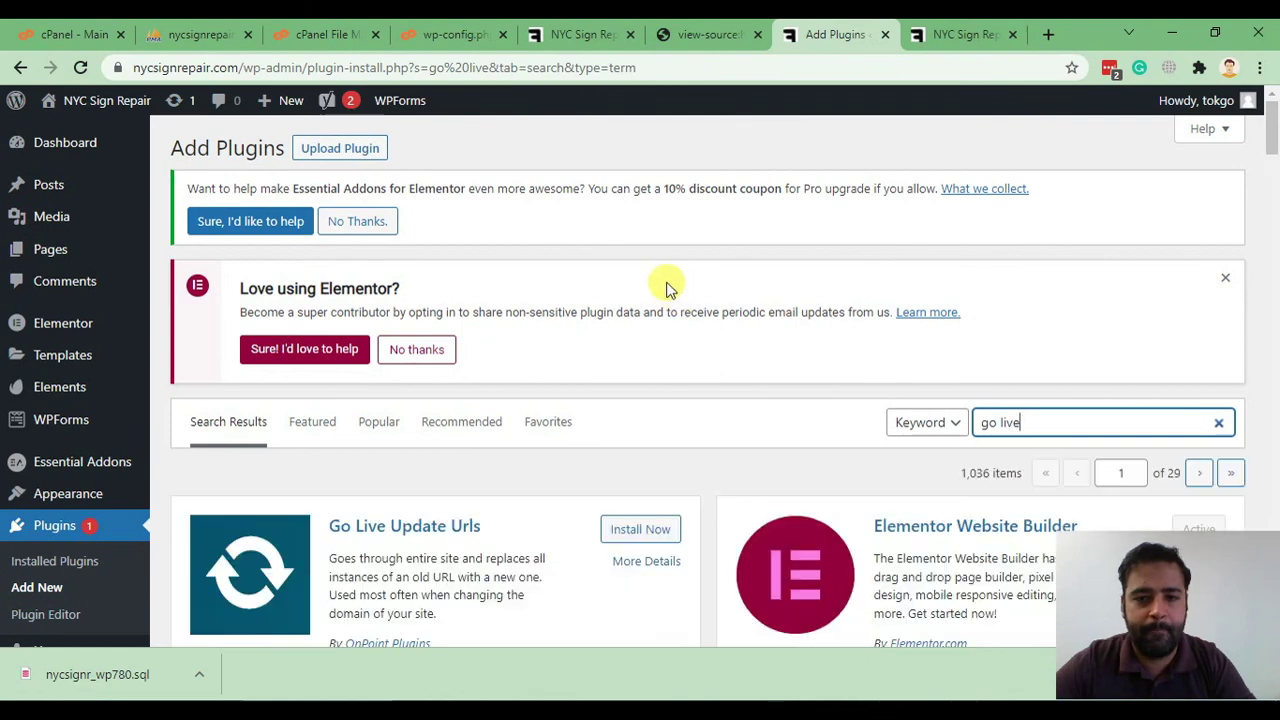
{"action": "scroll", "coordinate": [670, 220], "scroll_direction": "down", "scroll_amount": 2}
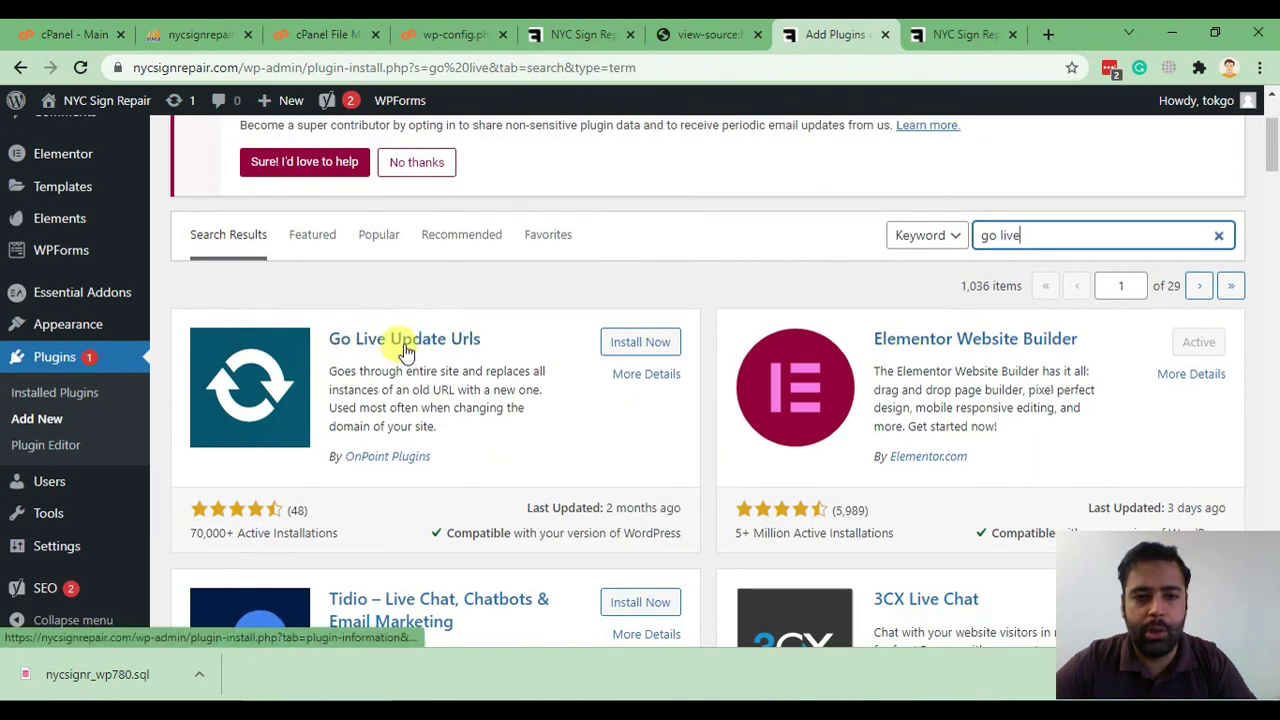
- Install and activate the Go Live Update Urls plugin
{"action": "left_click", "coordinate": [638, 341]}
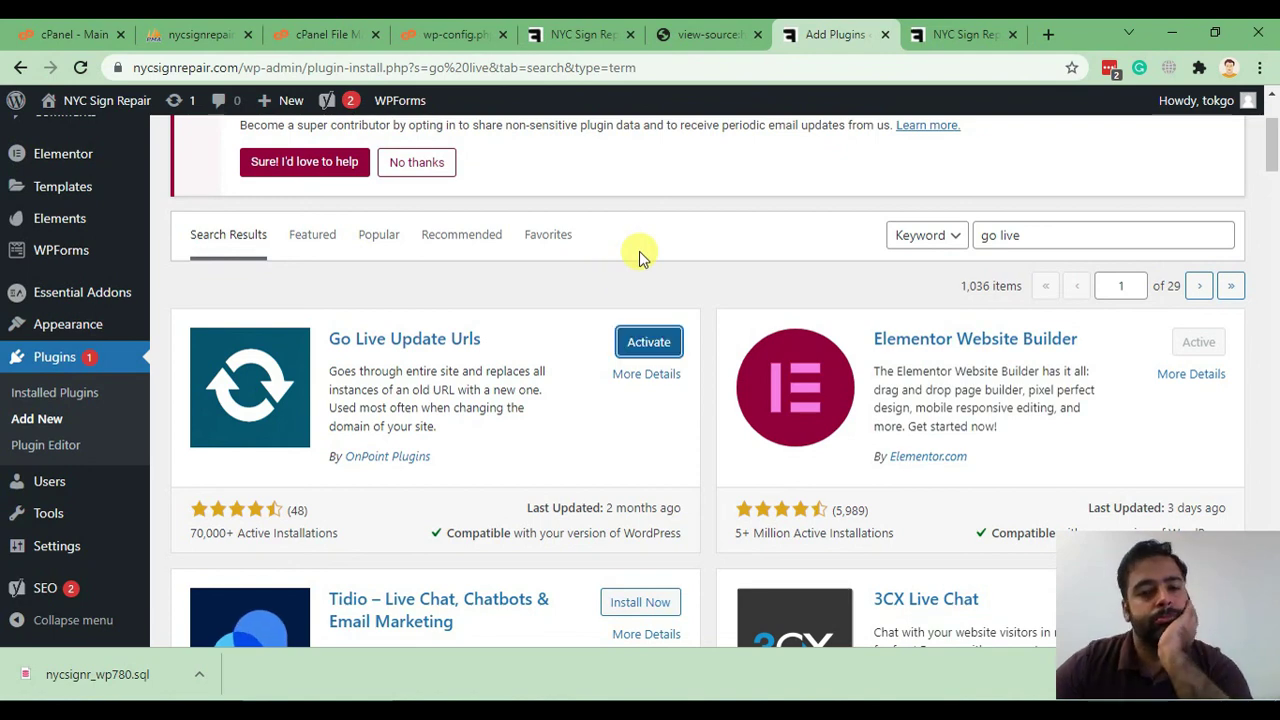
{"action": "left_click", "coordinate": [648, 342]}
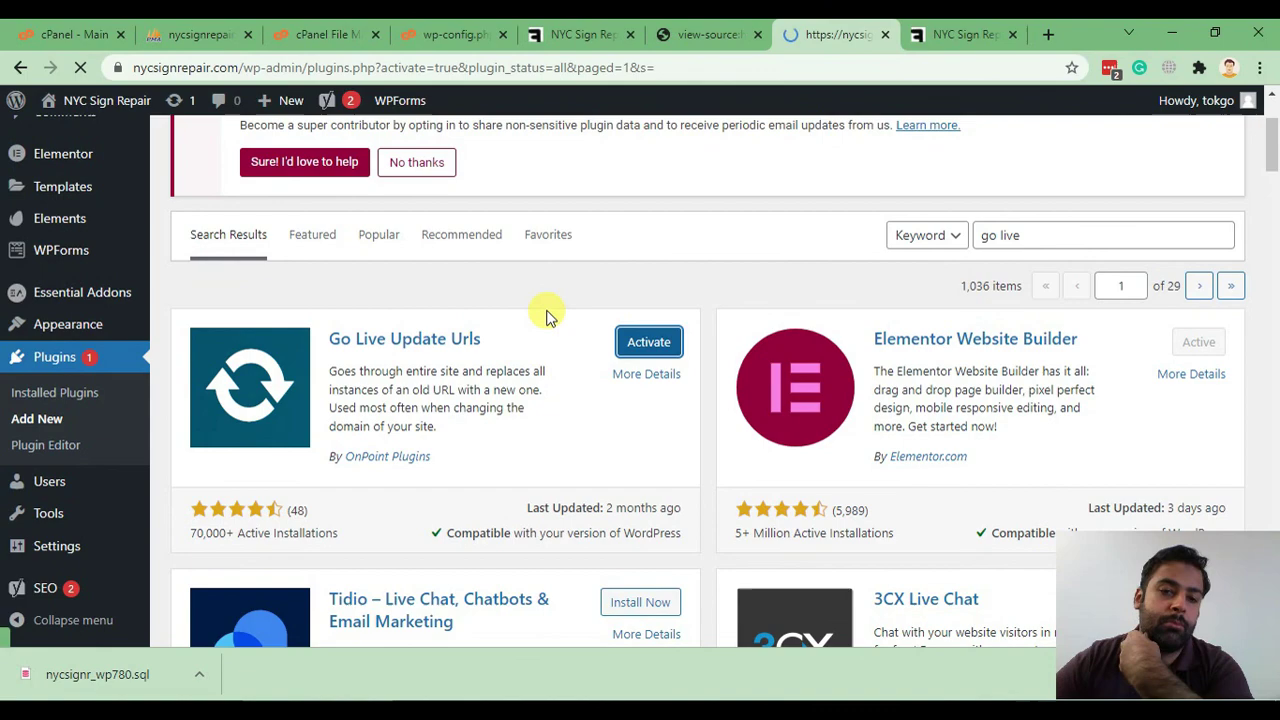
{"action": "scroll", "coordinate": [586, 189], "scroll_direction": "down", "scroll_amount": 4}
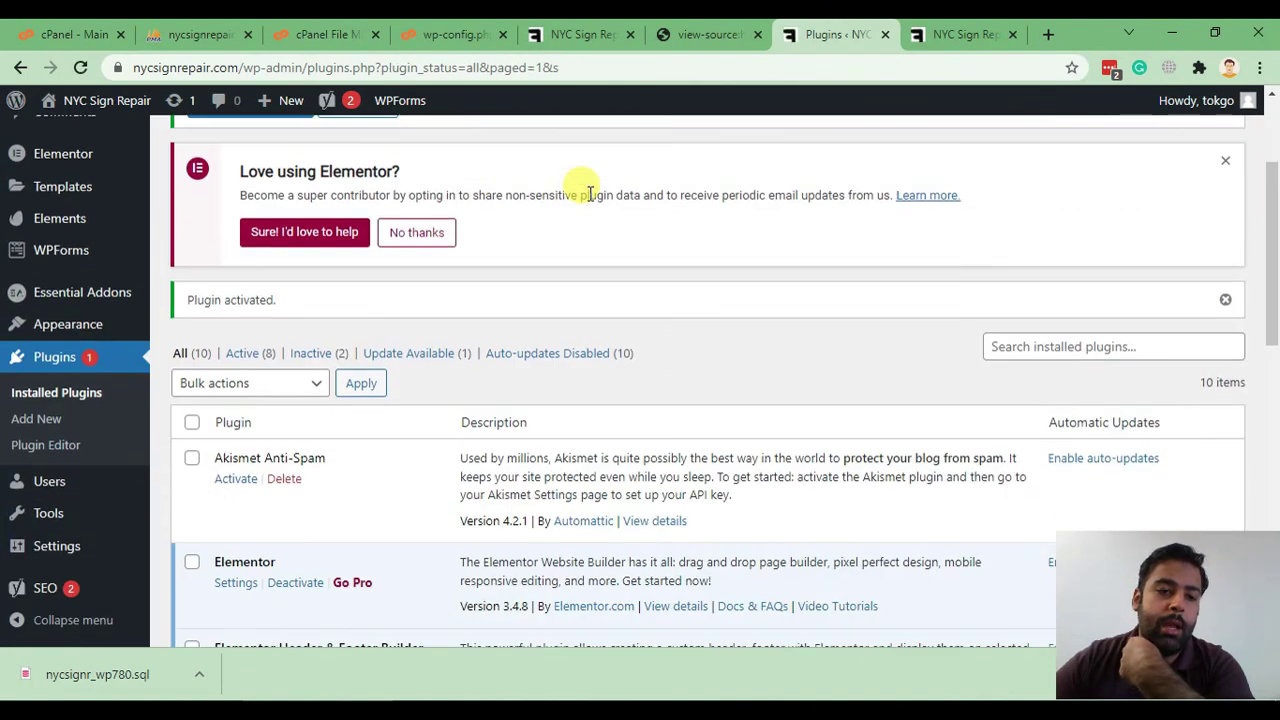
{"action": "mouse_move", "coordinate": [60, 513]}
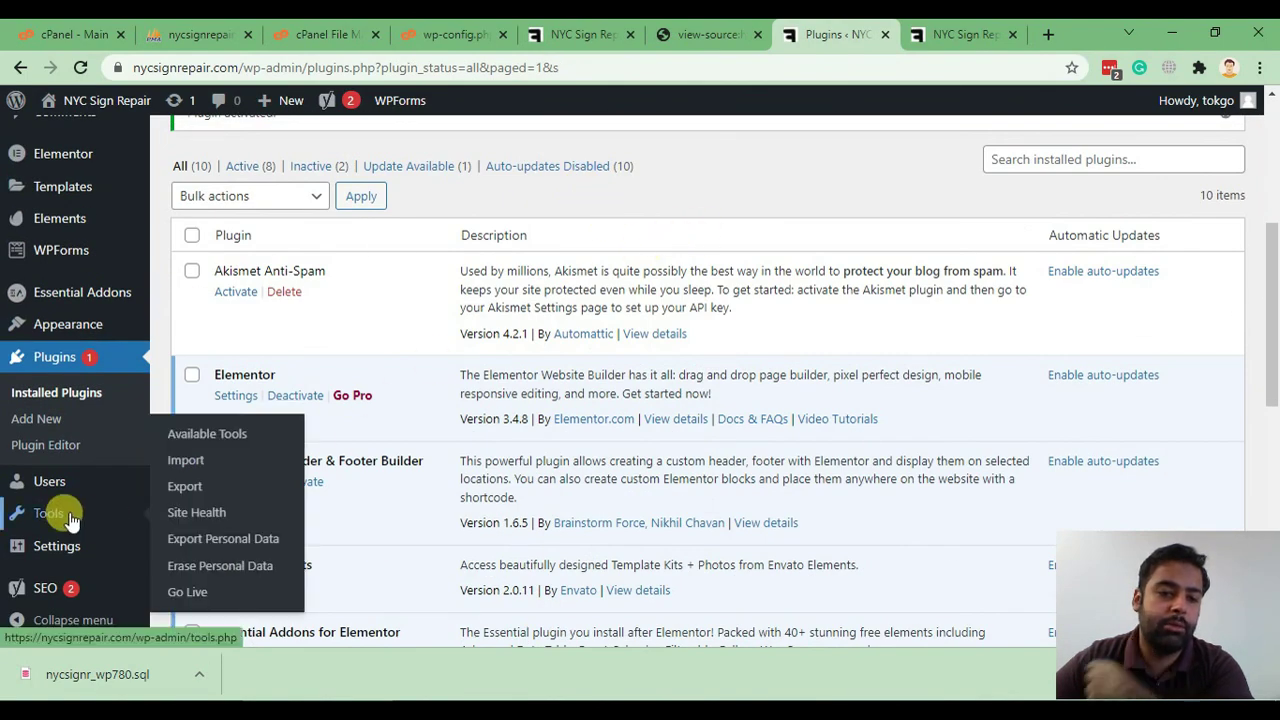
- Open the Go Live Update Urls settings and tick 'Only the checked tables' under plugin tables
{"action": "left_click", "coordinate": [209, 593]}
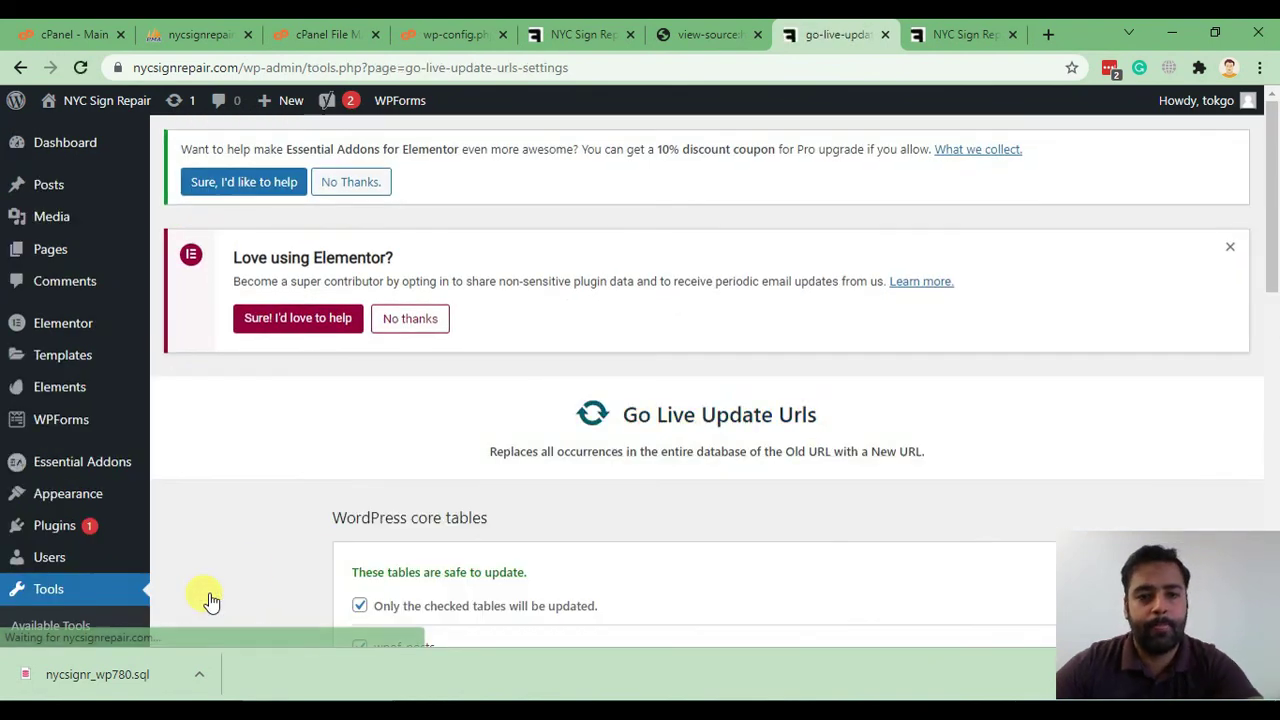
{"action": "scroll", "coordinate": [551, 294], "scroll_direction": "down", "scroll_amount": 5}
{"action": "scroll", "coordinate": [555, 298], "scroll_direction": "down", "scroll_amount": 3}
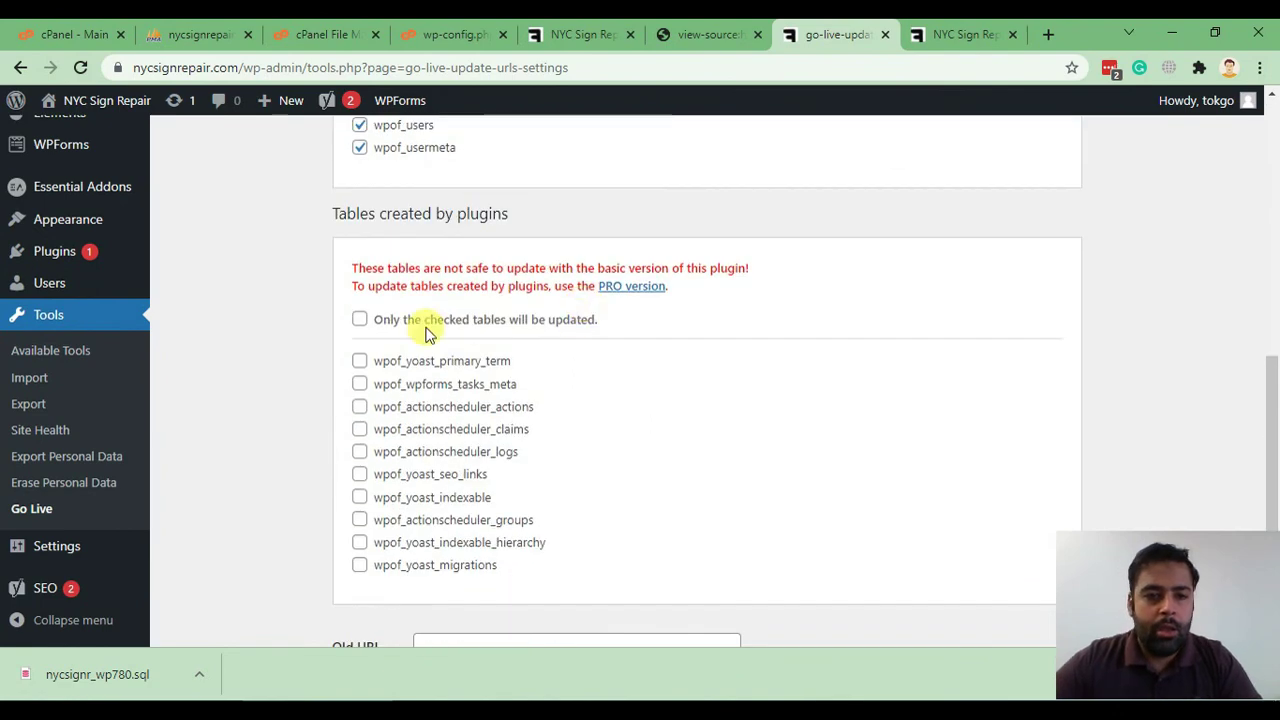
{"action": "left_click", "coordinate": [359, 319]}
{"action": "scroll", "coordinate": [838, 252], "scroll_direction": "down", "scroll_amount": 3}
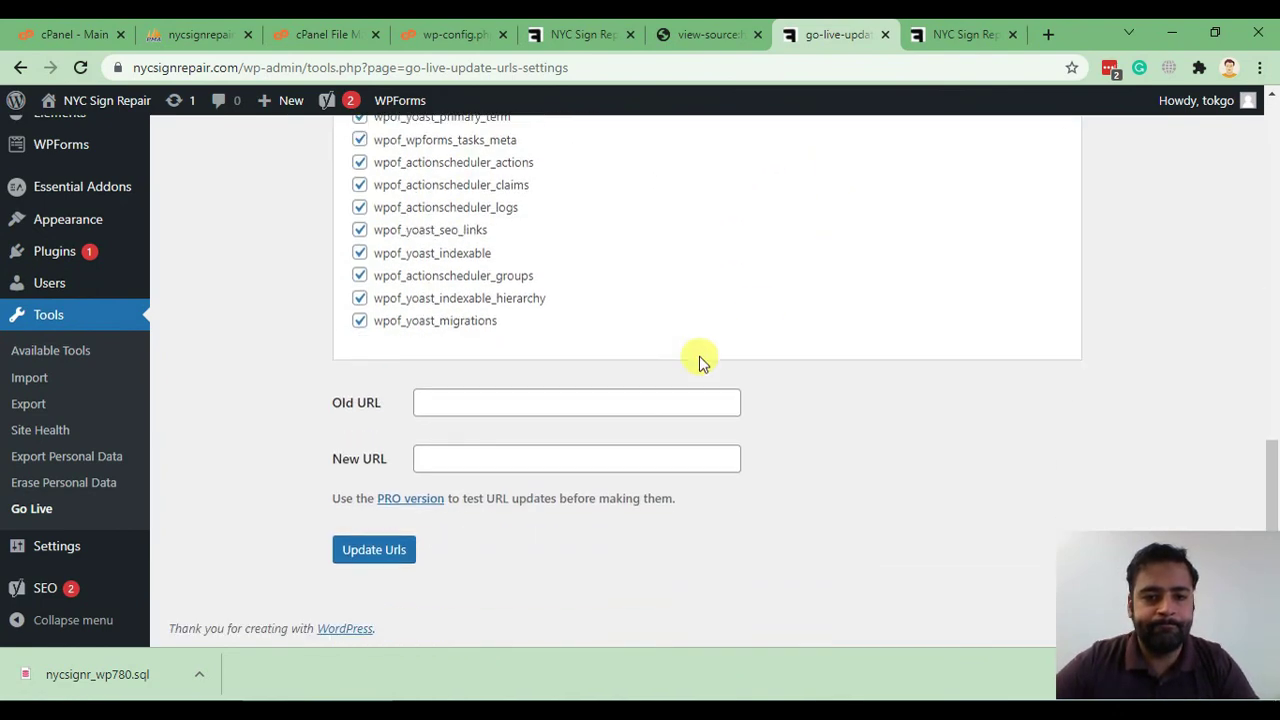
{"action": "left_click", "coordinate": [543, 404]}
{"action": "left_click", "coordinate": [585, 34]}
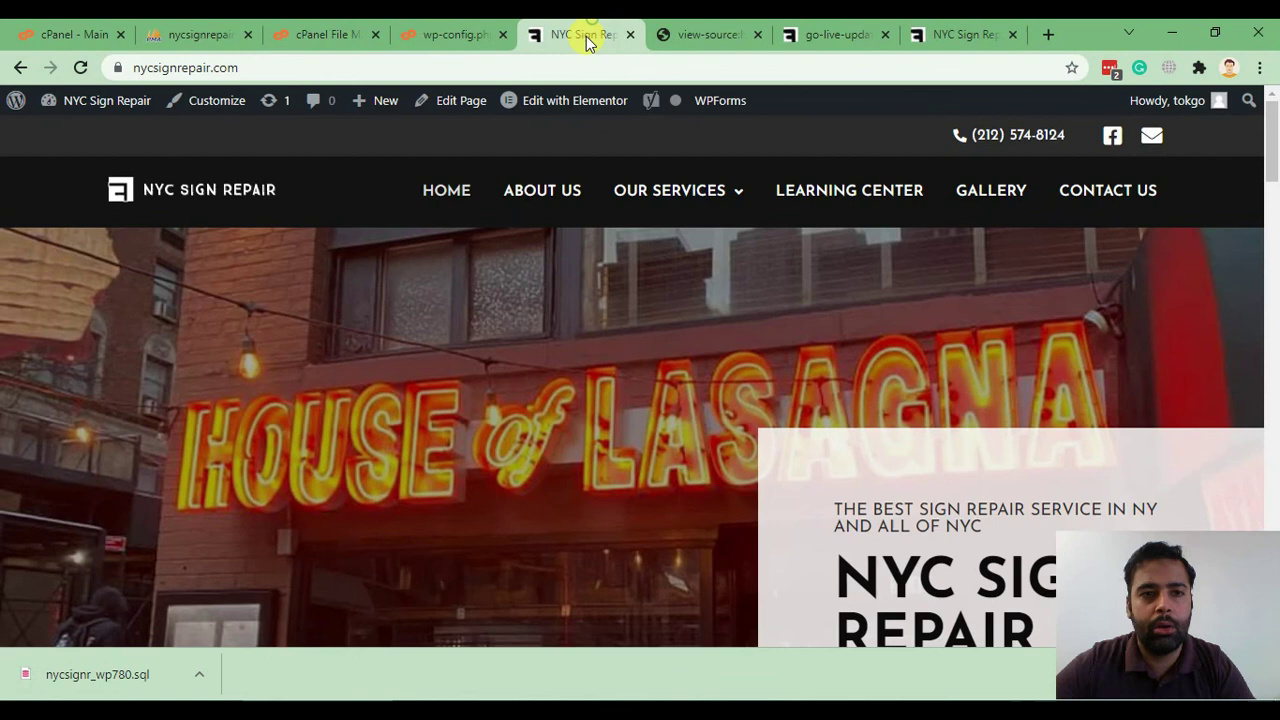
{"action": "left_click", "coordinate": [945, 38]}
{"action": "left_click", "coordinate": [486, 63]}
{"action": "left_click", "coordinate": [437, 68]}
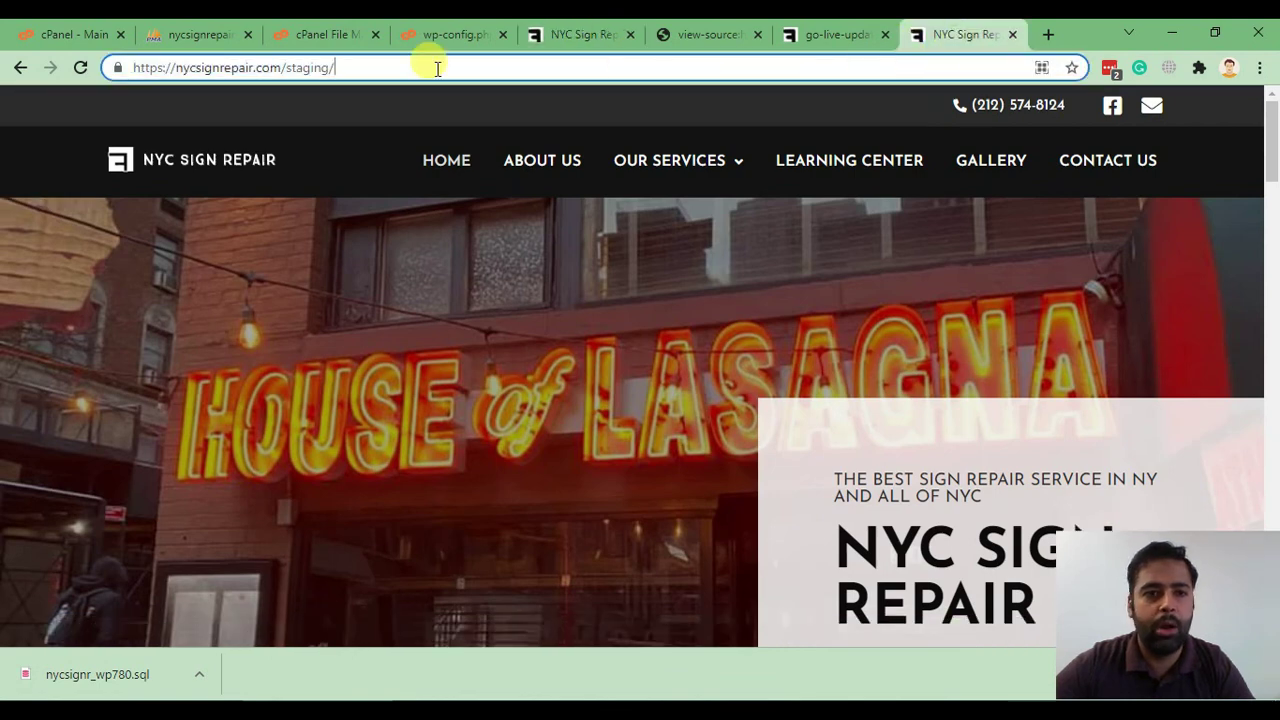
{"action": "key", "text": "ctrl+a"}
{"action": "key", "text": "ctrl+c"}
{"action": "left_click", "coordinate": [808, 32]}
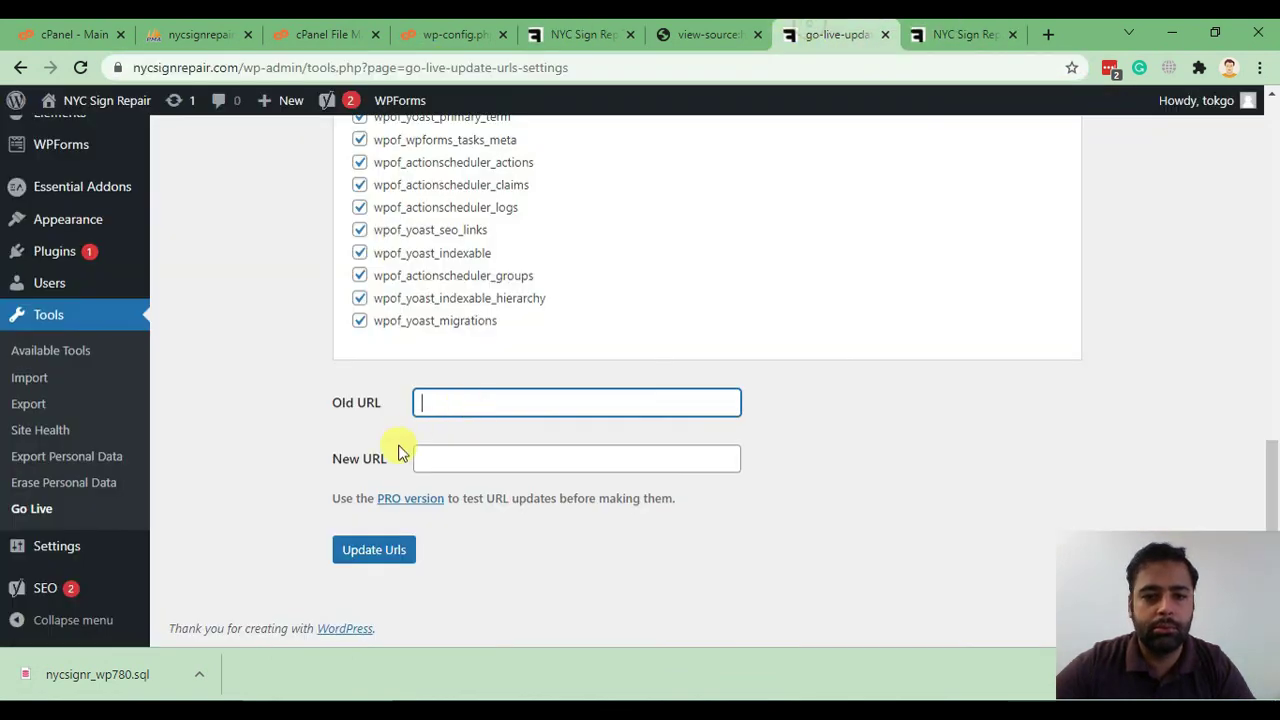
{"action": "left_click", "coordinate": [430, 404]}
{"action": "key", "text": "ctrl+v"}
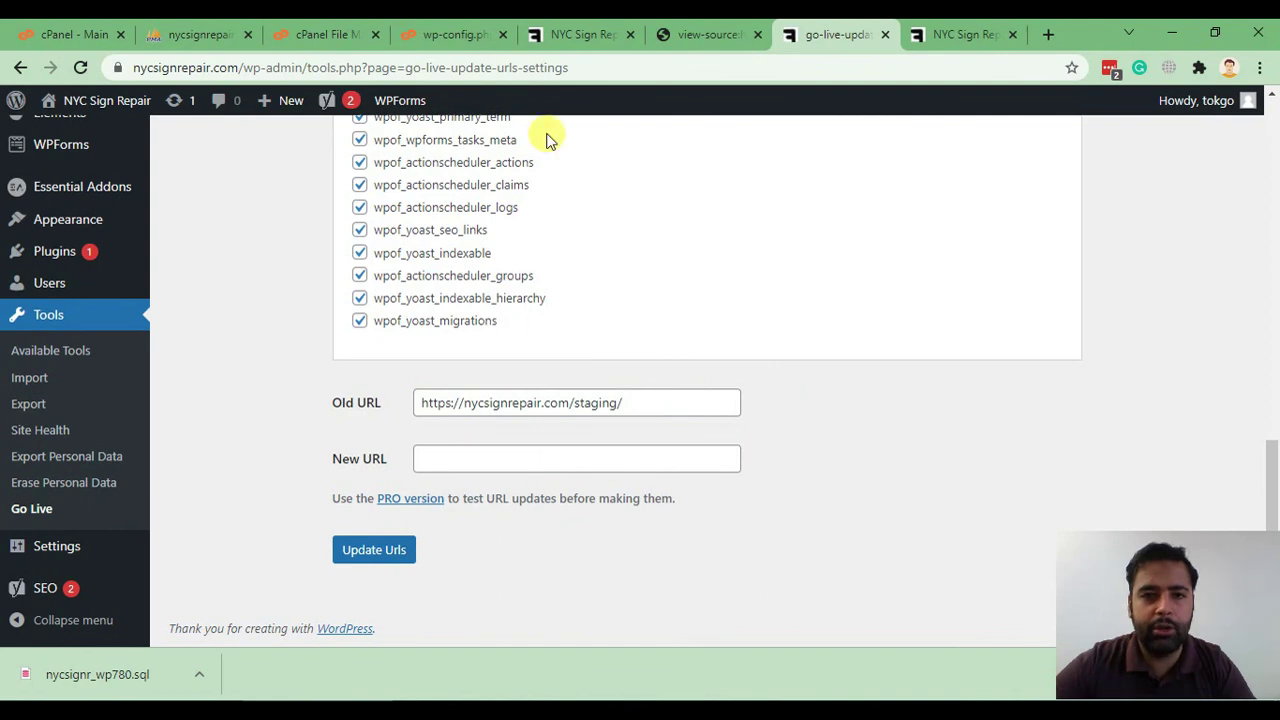
{"action": "left_click", "coordinate": [580, 34]}
{"action": "left_click", "coordinate": [471, 65]}
{"action": "key", "text": "ctrl+c"}
{"action": "left_click", "coordinate": [812, 34]}
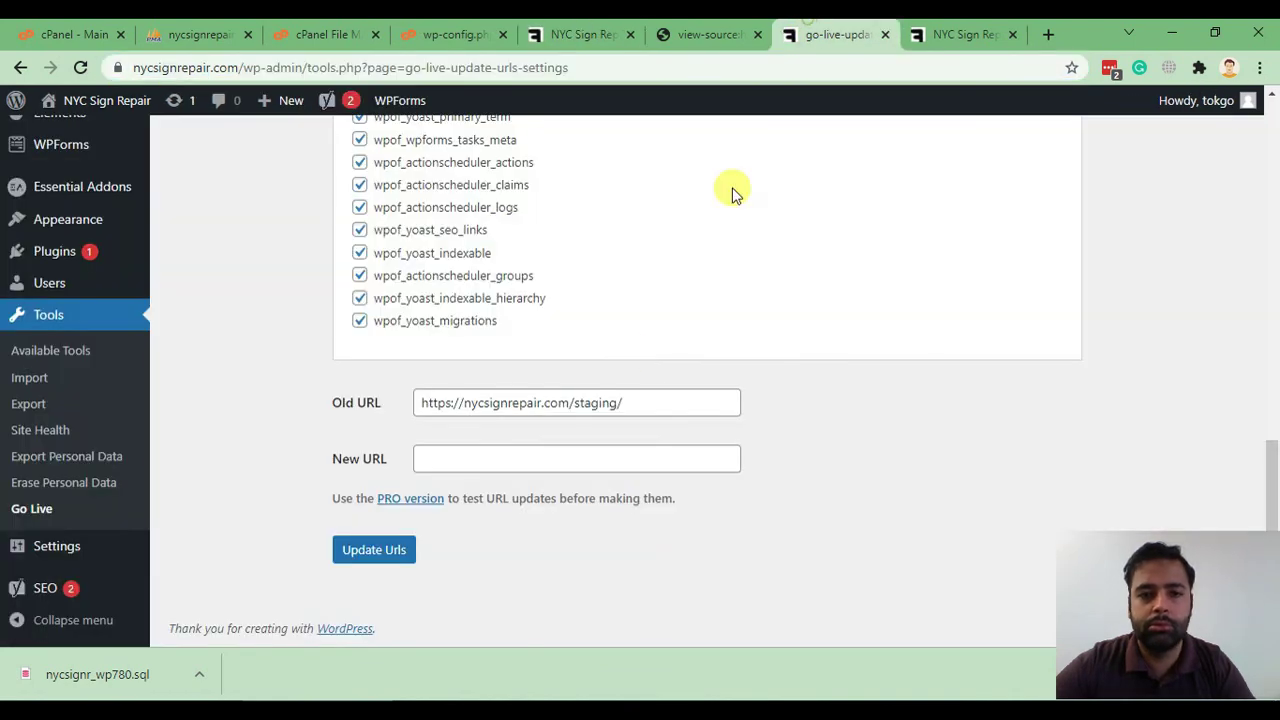
{"action": "left_click", "coordinate": [567, 462]}
{"action": "key", "text": "ctrl+v"}
{"action": "left_click", "coordinate": [853, 392]}
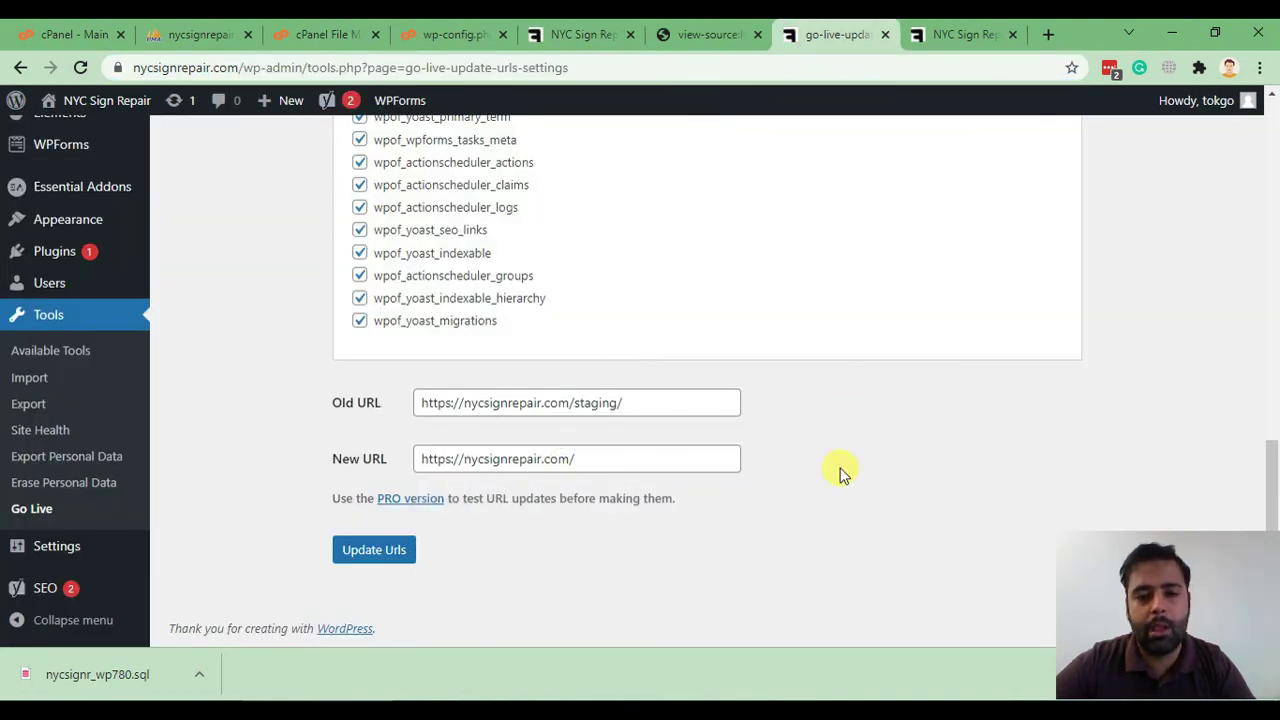
{"action": "left_click", "coordinate": [388, 560]}
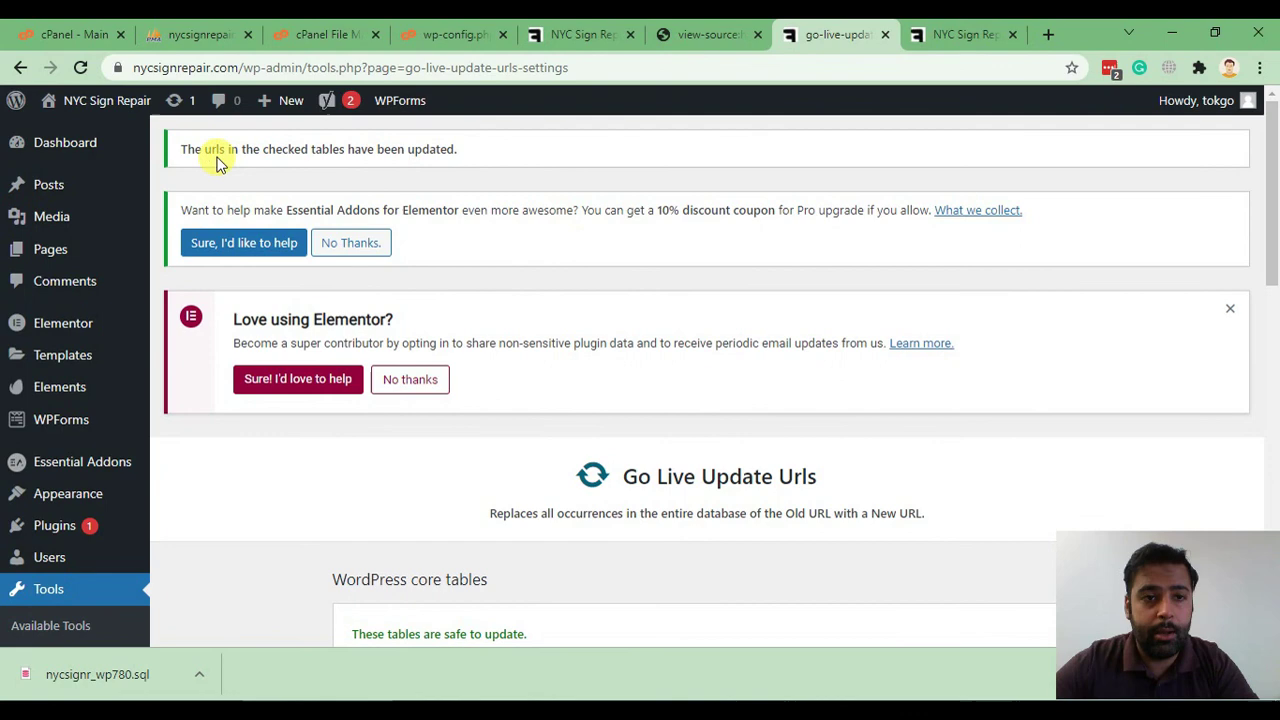
- Scroll through the update results and table list, reviewing the checked core wpof_ tables
{"action": "left_click_drag", "start_coordinate": [196, 149], "coordinate": [471, 151]}
{"action": "scroll", "coordinate": [749, 337], "scroll_direction": "down", "scroll_amount": 15}
{"action": "scroll", "coordinate": [744, 371], "scroll_direction": "up", "scroll_amount": 15}
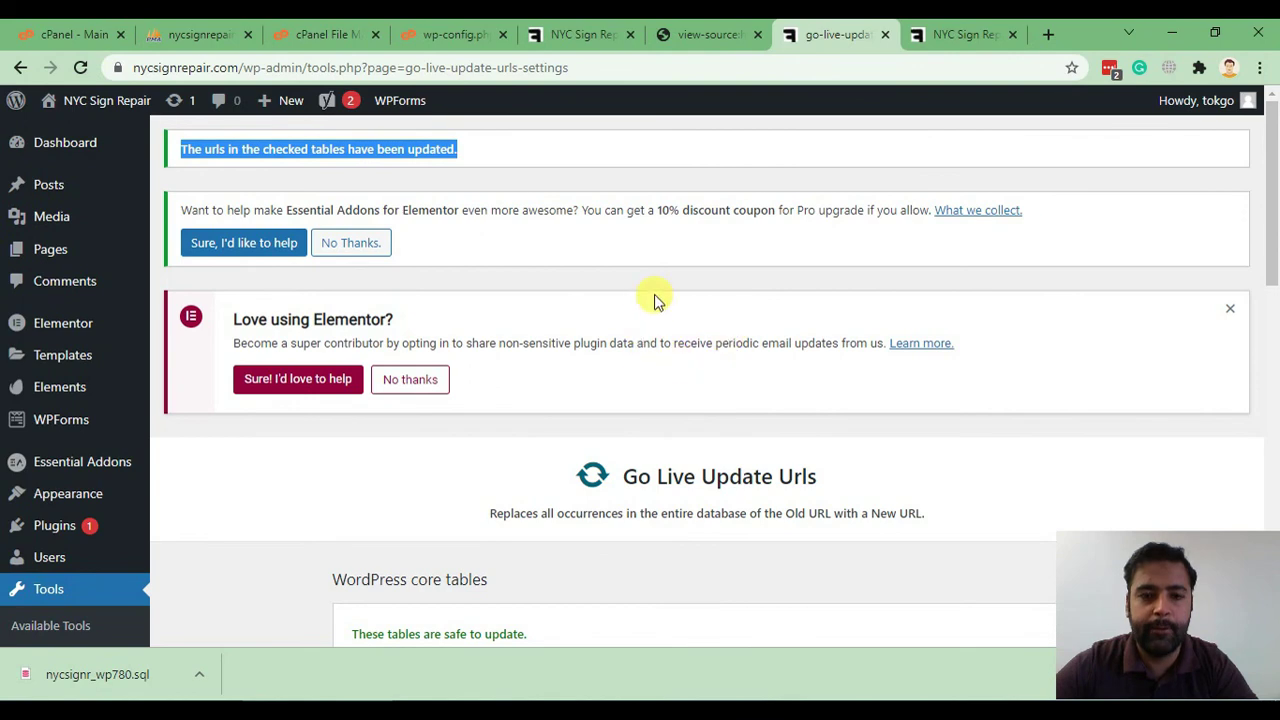
{"action": "scroll", "coordinate": [652, 297], "scroll_direction": "down", "scroll_amount": 6}
{"action": "scroll", "coordinate": [409, 251], "scroll_direction": "down", "scroll_amount": 2}
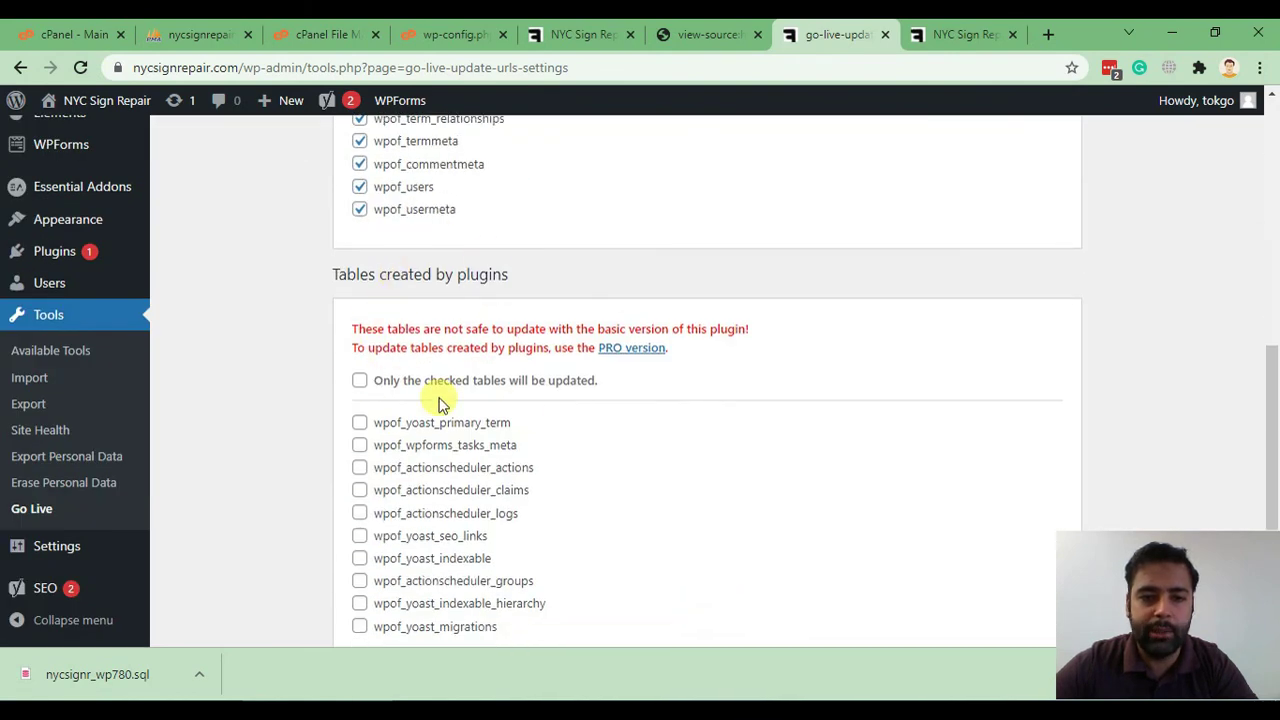
{"action": "scroll", "coordinate": [437, 400], "scroll_direction": "down", "scroll_amount": 4}
{"action": "scroll", "coordinate": [432, 393], "scroll_direction": "up", "scroll_amount": 2}
{"action": "scroll", "coordinate": [432, 393], "scroll_direction": "up", "scroll_amount": 2}
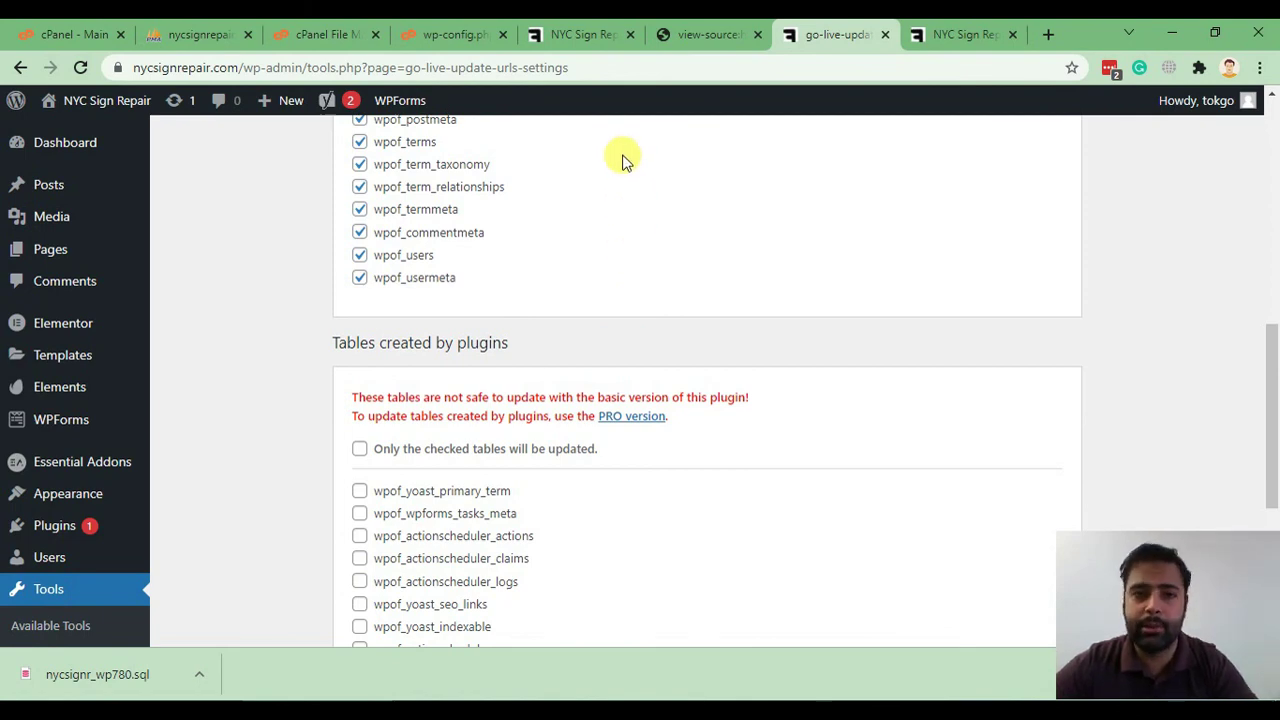
- Reload the live homepage and close the outdated page source tab
{"action": "left_click", "coordinate": [583, 40]}
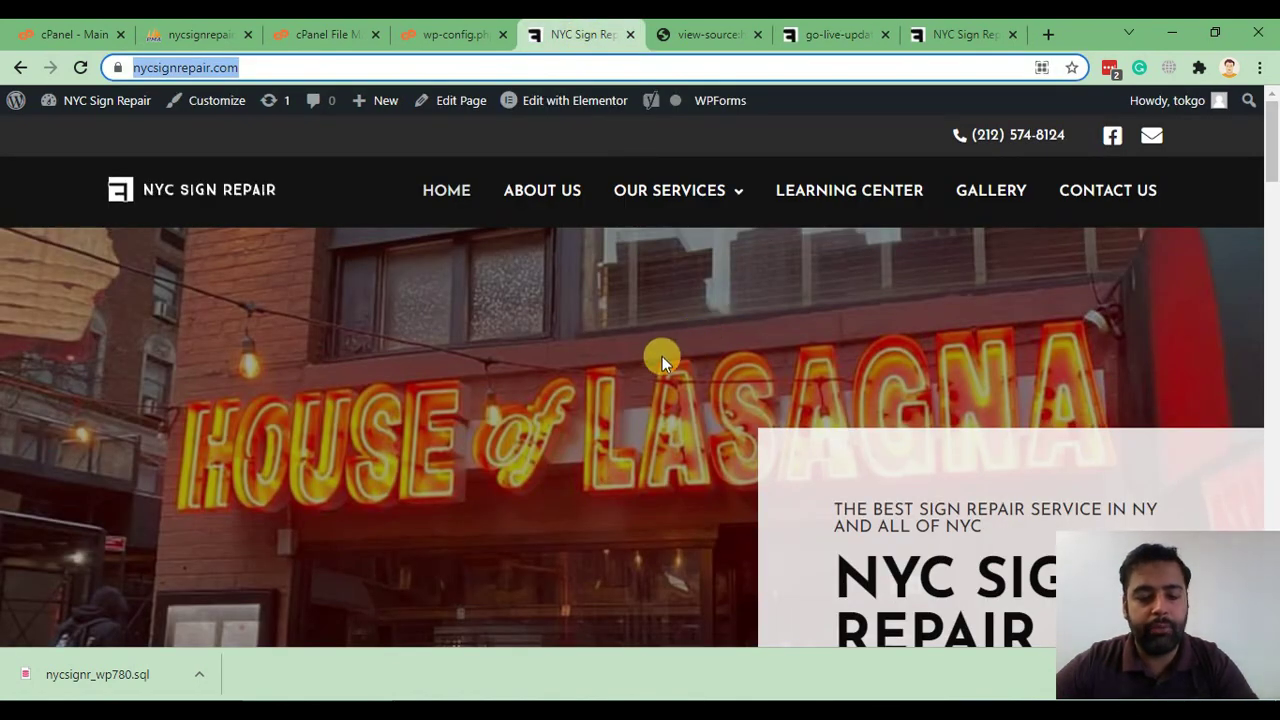
{"action": "key", "text": "F5"}
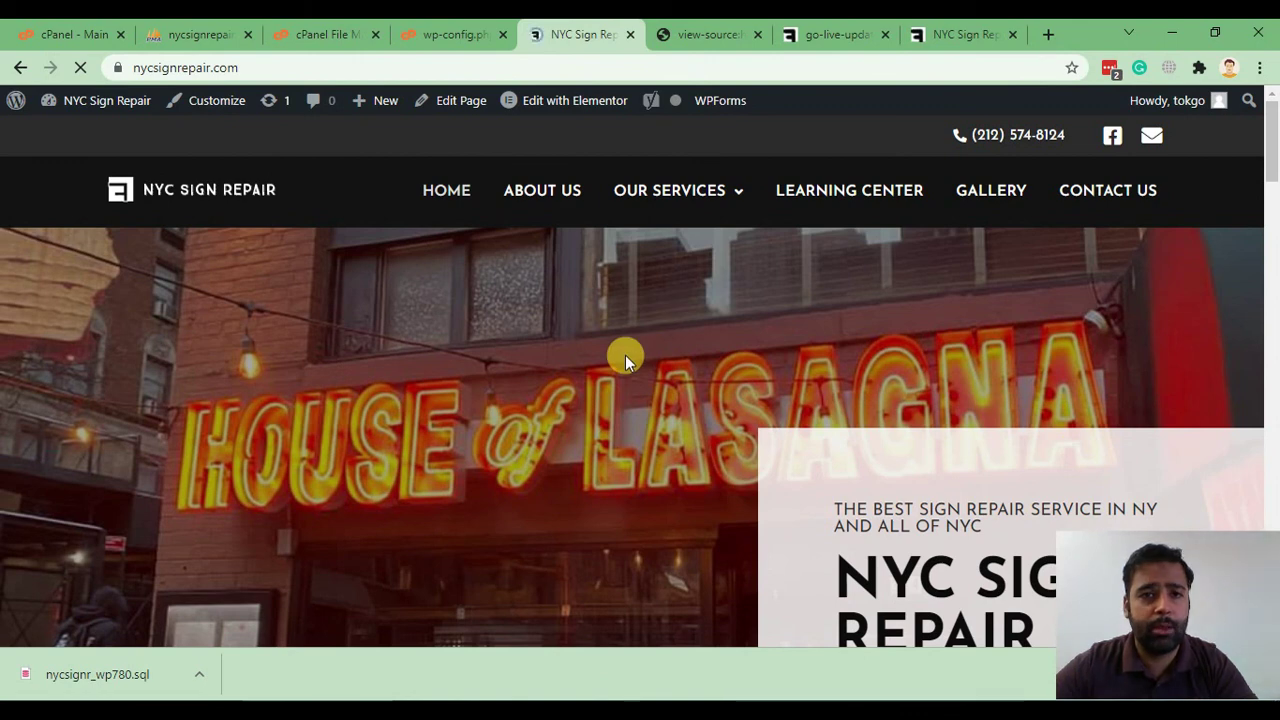
{"action": "left_click", "coordinate": [757, 34]}
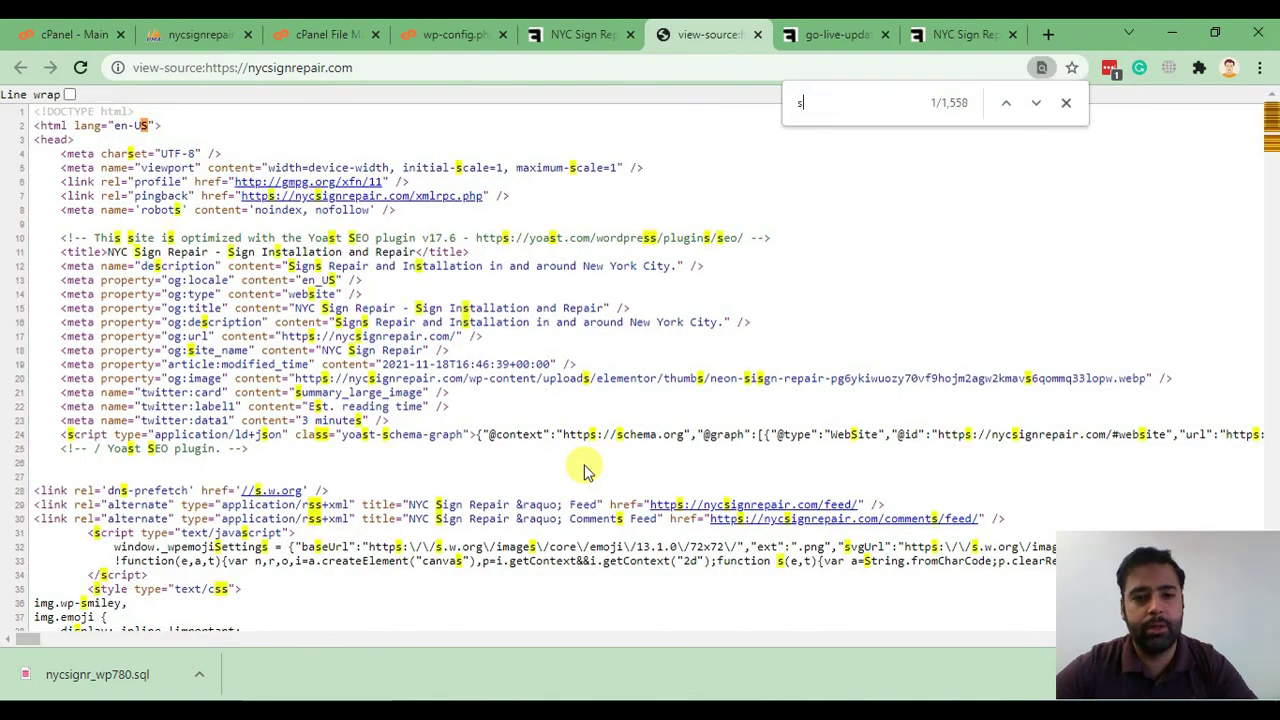
- Search the fresh homepage source for 'staging', confirming 0/0 matches, then return to the live site
{"action": "type", "text": "taging"}
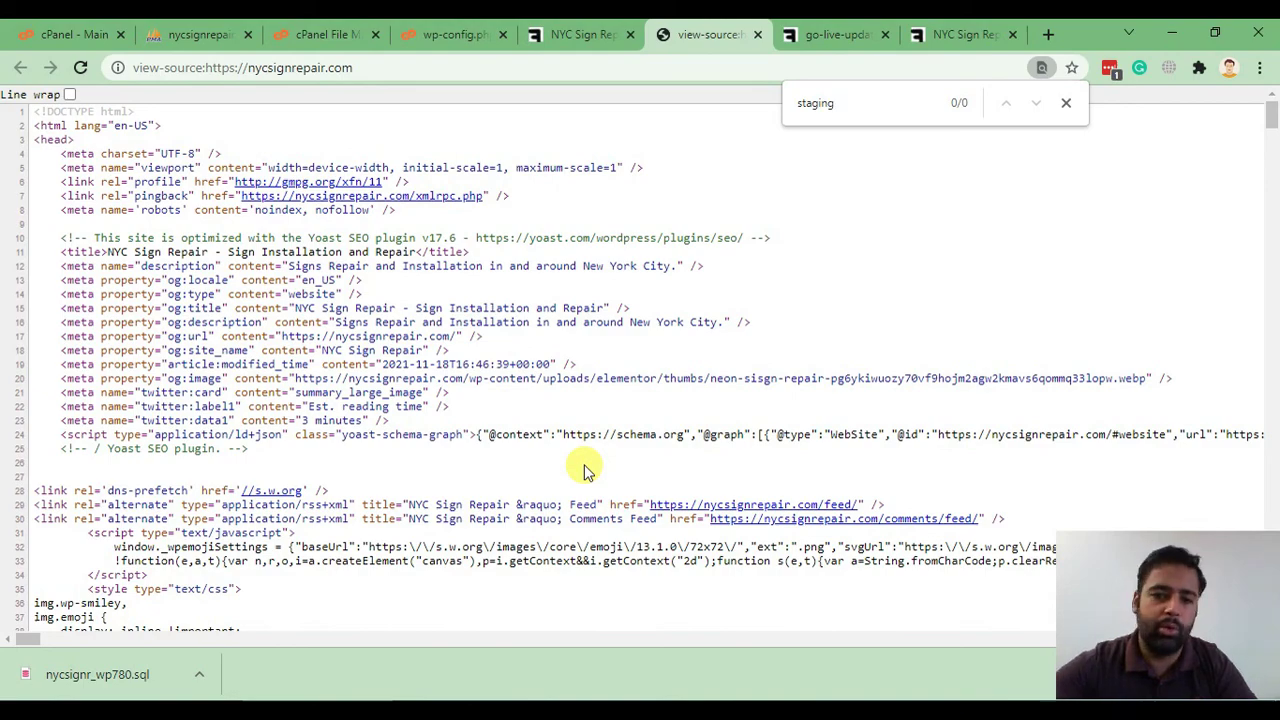
{"action": "left_click", "coordinate": [1065, 105]}
{"action": "scroll", "coordinate": [530, 220], "scroll_direction": "down", "scroll_amount": 10}
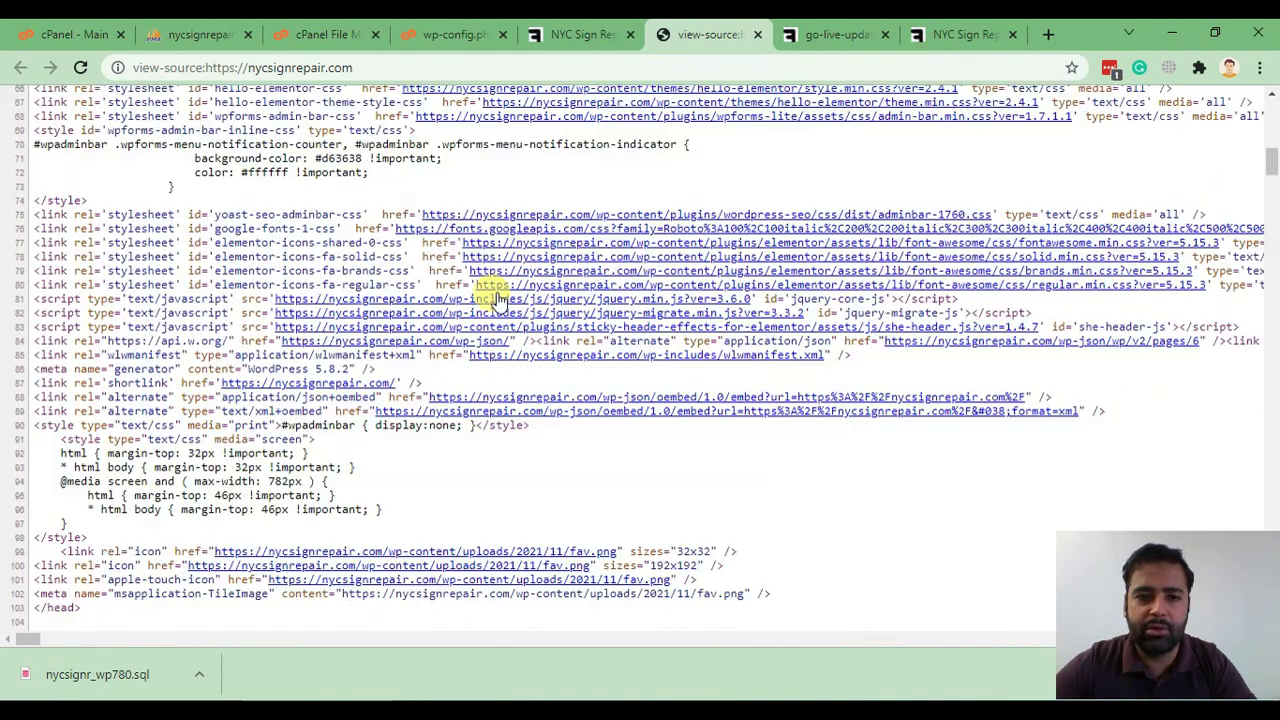
{"action": "scroll", "coordinate": [443, 349], "scroll_direction": "down", "scroll_amount": 15}
{"action": "scroll", "coordinate": [423, 371], "scroll_direction": "up", "scroll_amount": 13}
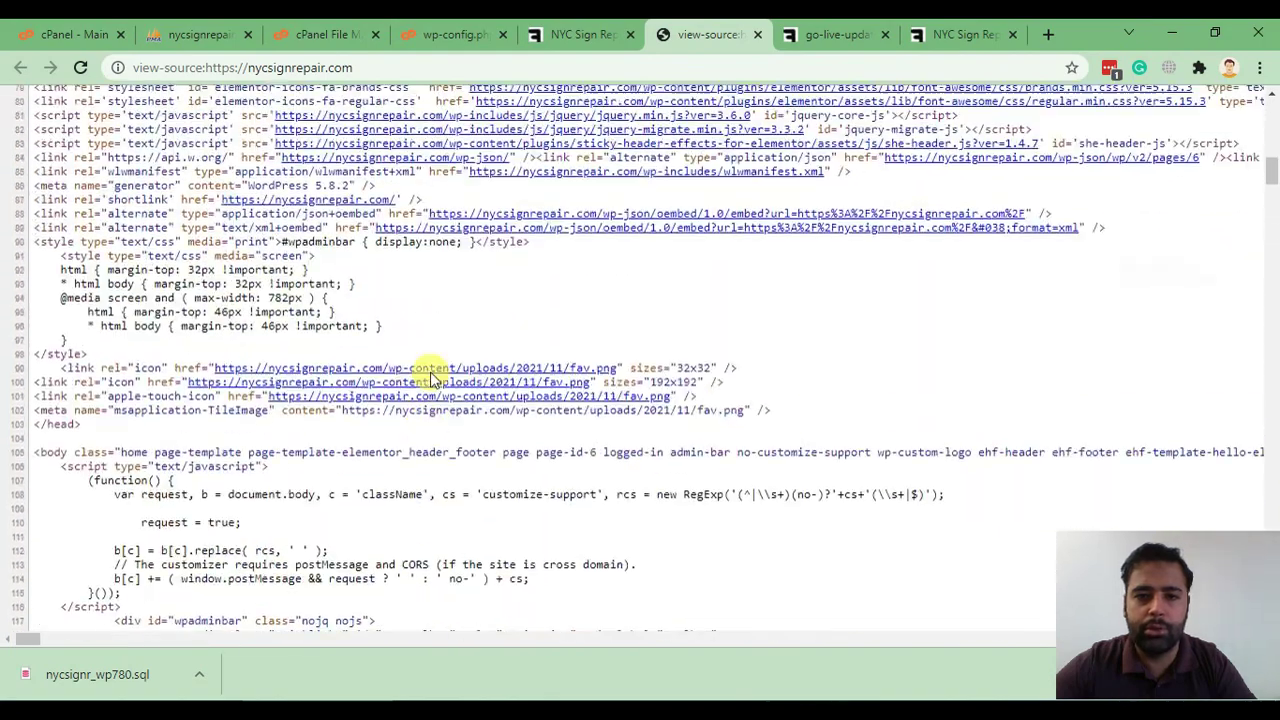
{"action": "scroll", "coordinate": [432, 378], "scroll_direction": "up", "scroll_amount": 8}
{"action": "left_click", "coordinate": [583, 30]}
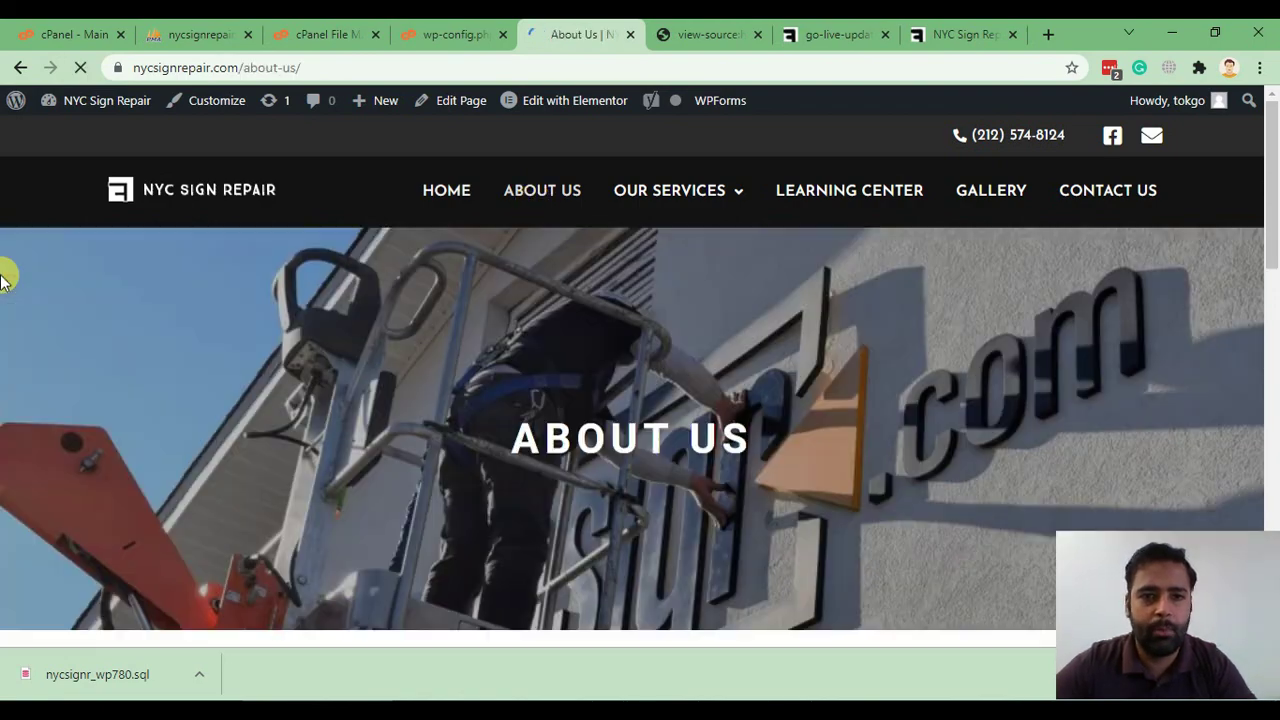
- Search the About Us page source for 'staging', confirming zero matches, then close it
{"action": "scroll", "coordinate": [3, 250], "scroll_direction": "down", "scroll_amount": 15}
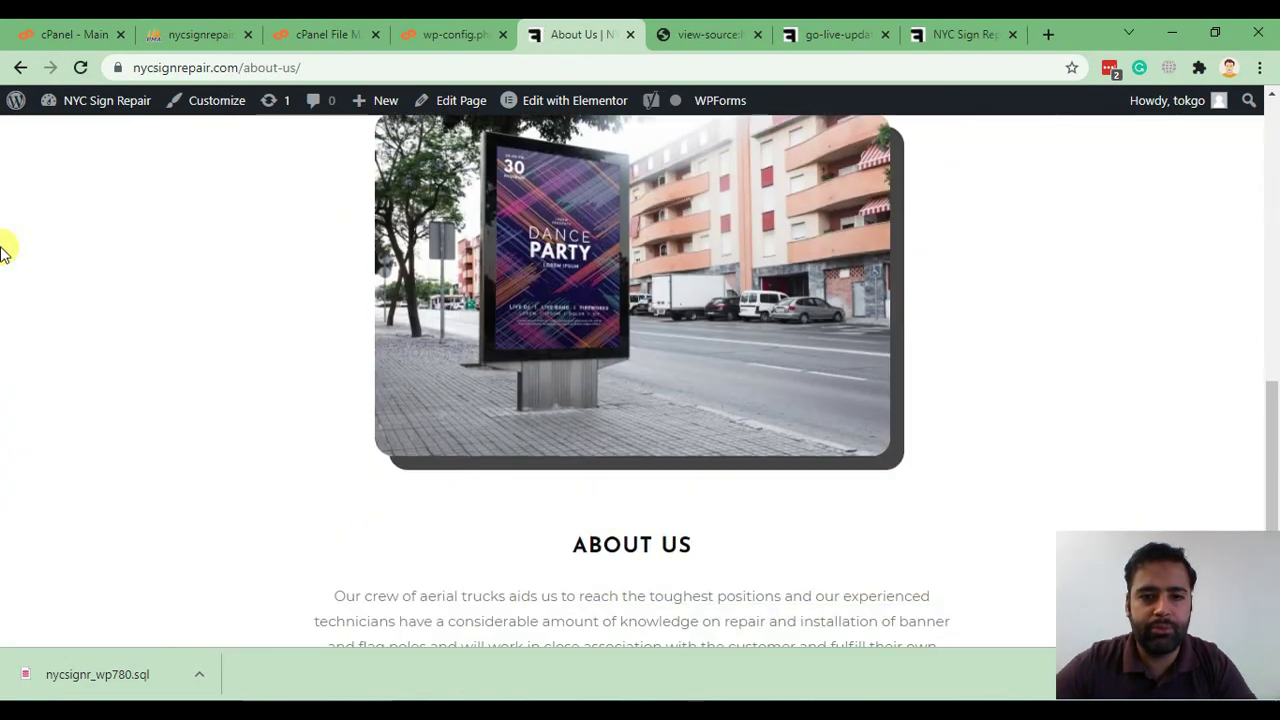
{"action": "scroll", "coordinate": [3, 250], "scroll_direction": "up", "scroll_amount": 15}
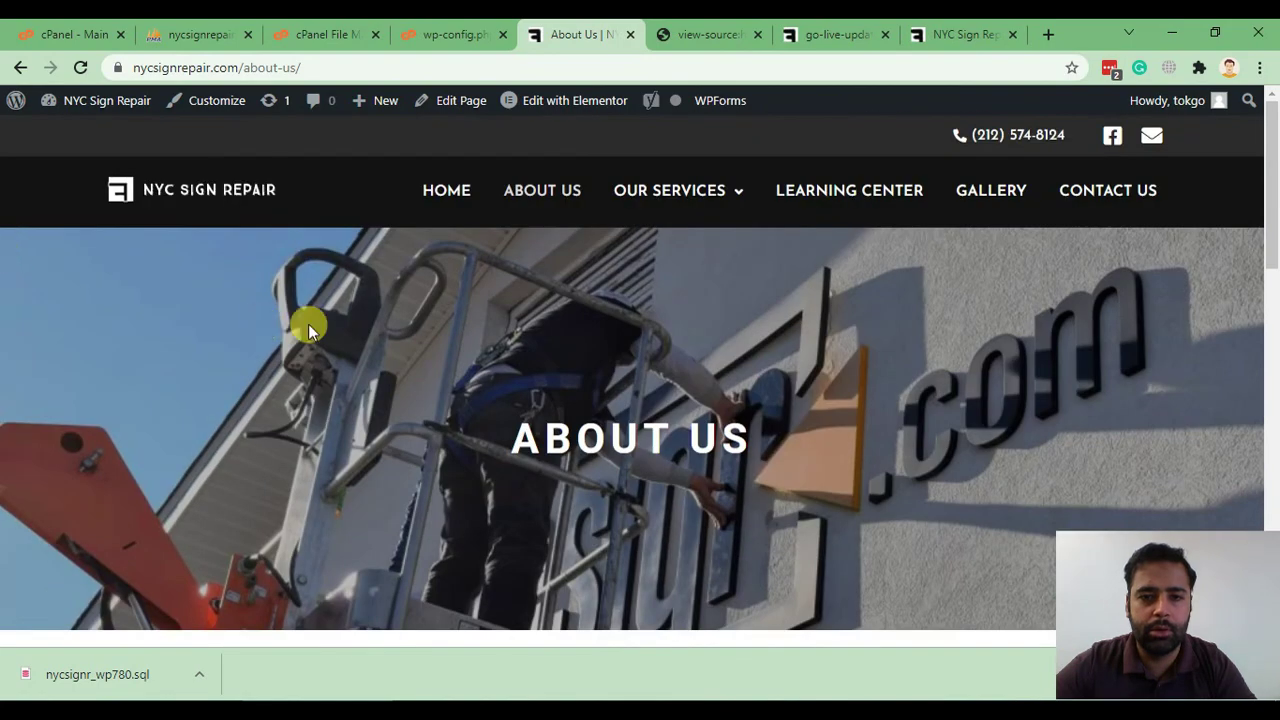
{"action": "key", "text": "ctrl+u"}
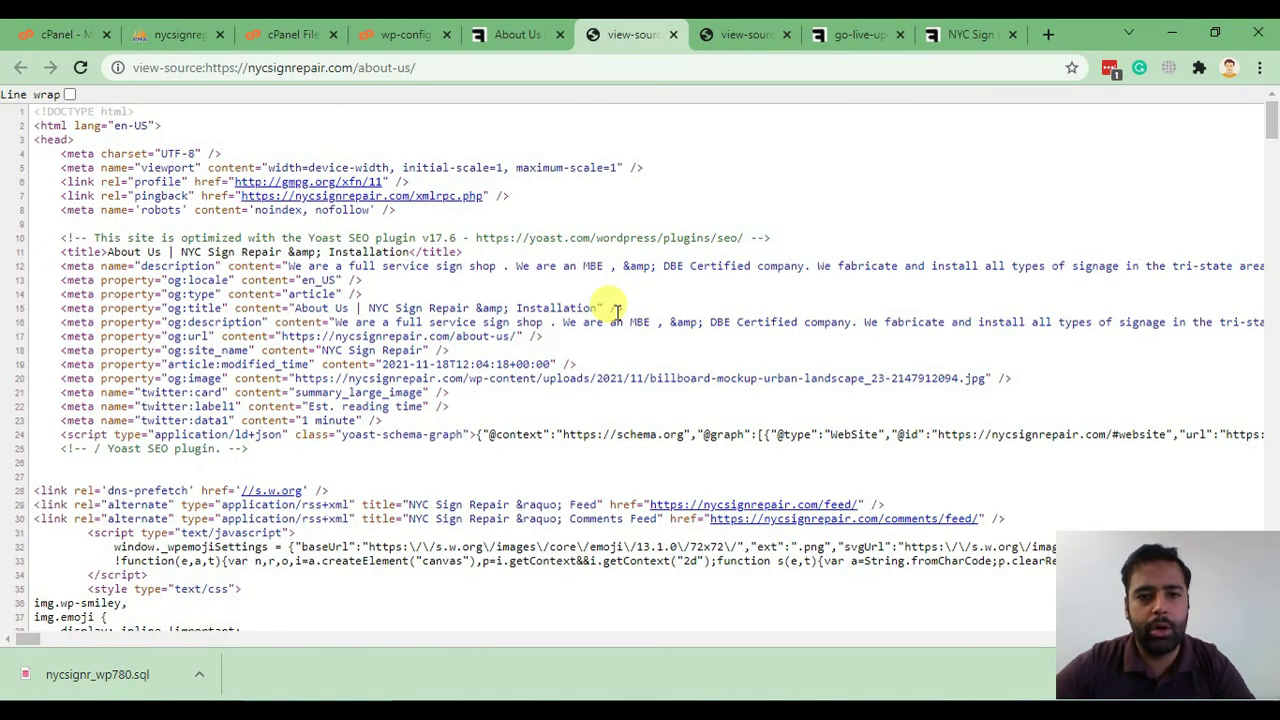
{"action": "key", "text": "ctrl+f"}
{"action": "type", "text": "staging"}
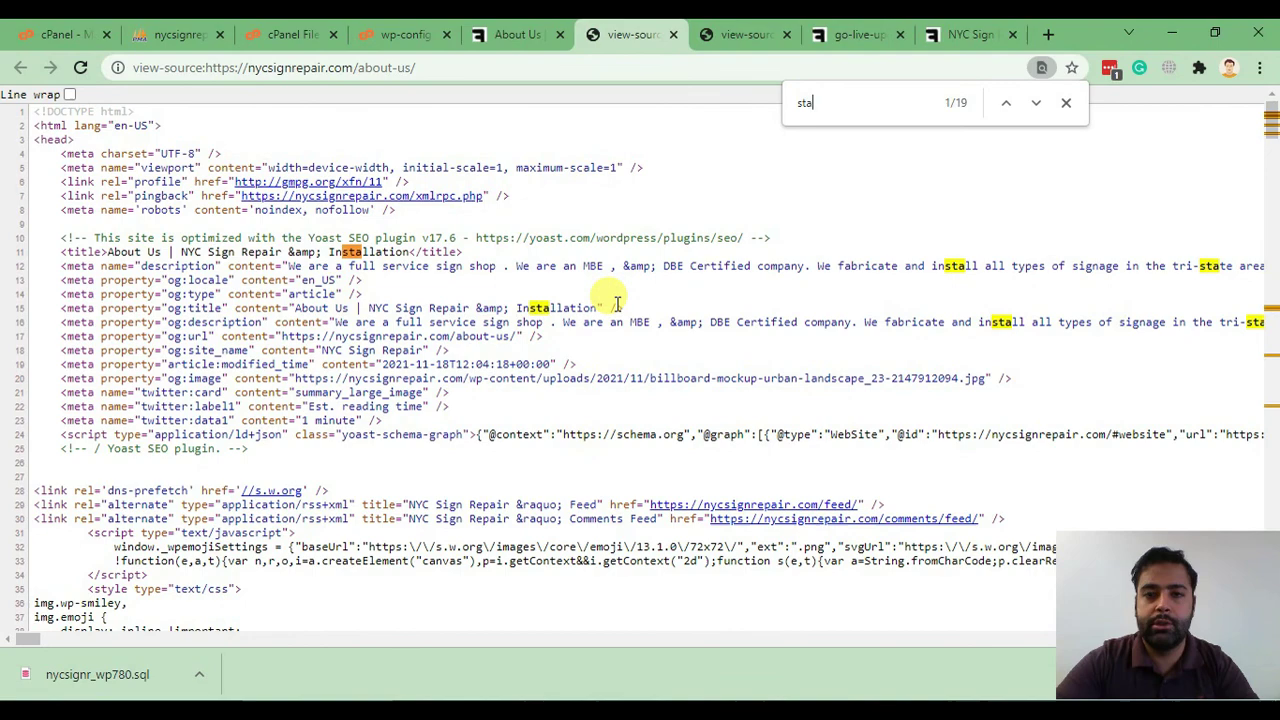
{"action": "left_click", "coordinate": [673, 34]}
- Open Our Services > Sign Installation and Repair and select its page address
{"action": "scroll", "coordinate": [630, 332], "scroll_direction": "down", "scroll_amount": 10}
{"action": "scroll", "coordinate": [630, 332], "scroll_direction": "up", "scroll_amount": 10}
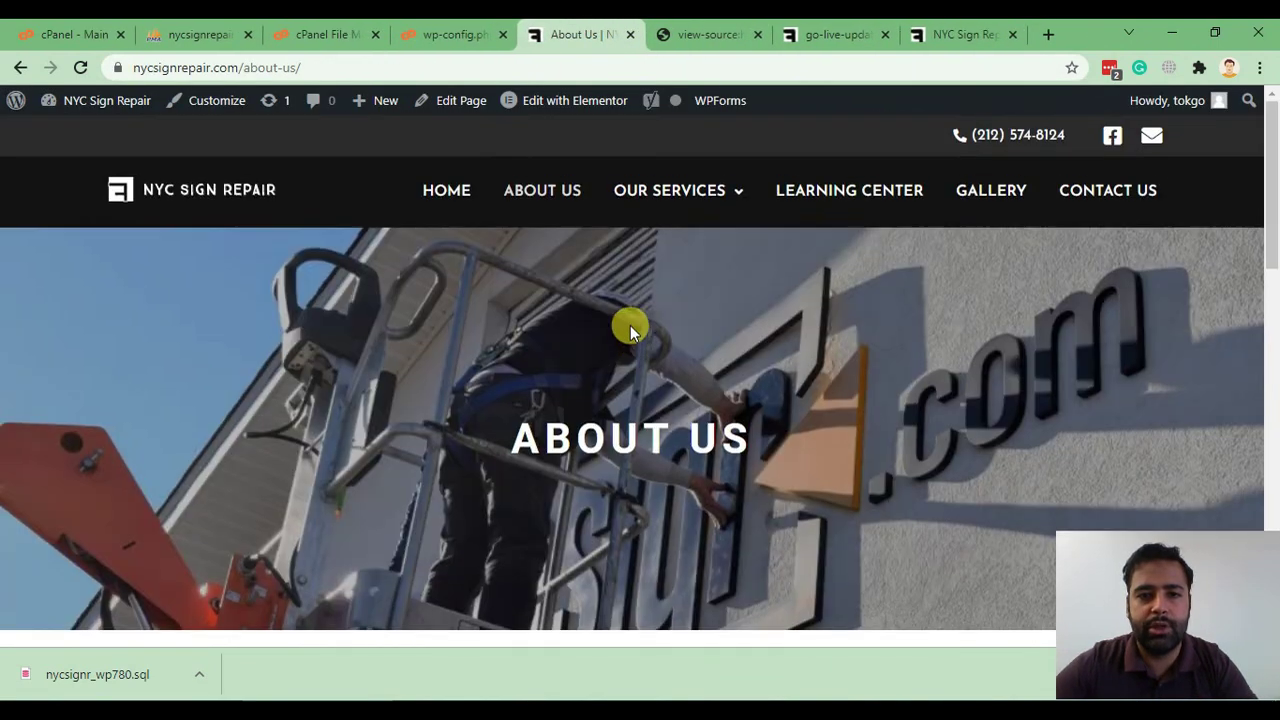
{"action": "mouse_move", "coordinate": [686, 189]}
{"action": "left_click", "coordinate": [692, 262]}
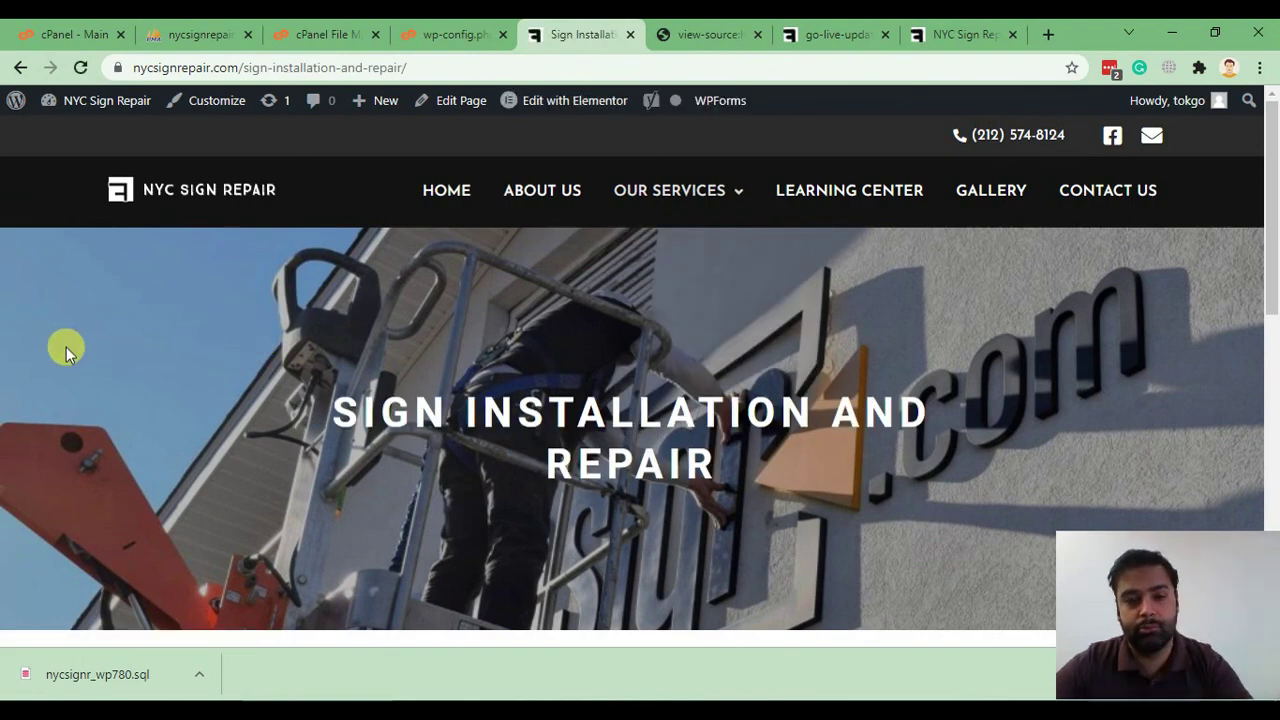
{"action": "scroll", "coordinate": [64, 348], "scroll_direction": "down", "scroll_amount": 10}
{"action": "scroll", "coordinate": [3, 327], "scroll_direction": "up", "scroll_amount": 5}
{"action": "scroll", "coordinate": [80, 250], "scroll_direction": "up", "scroll_amount": 5}
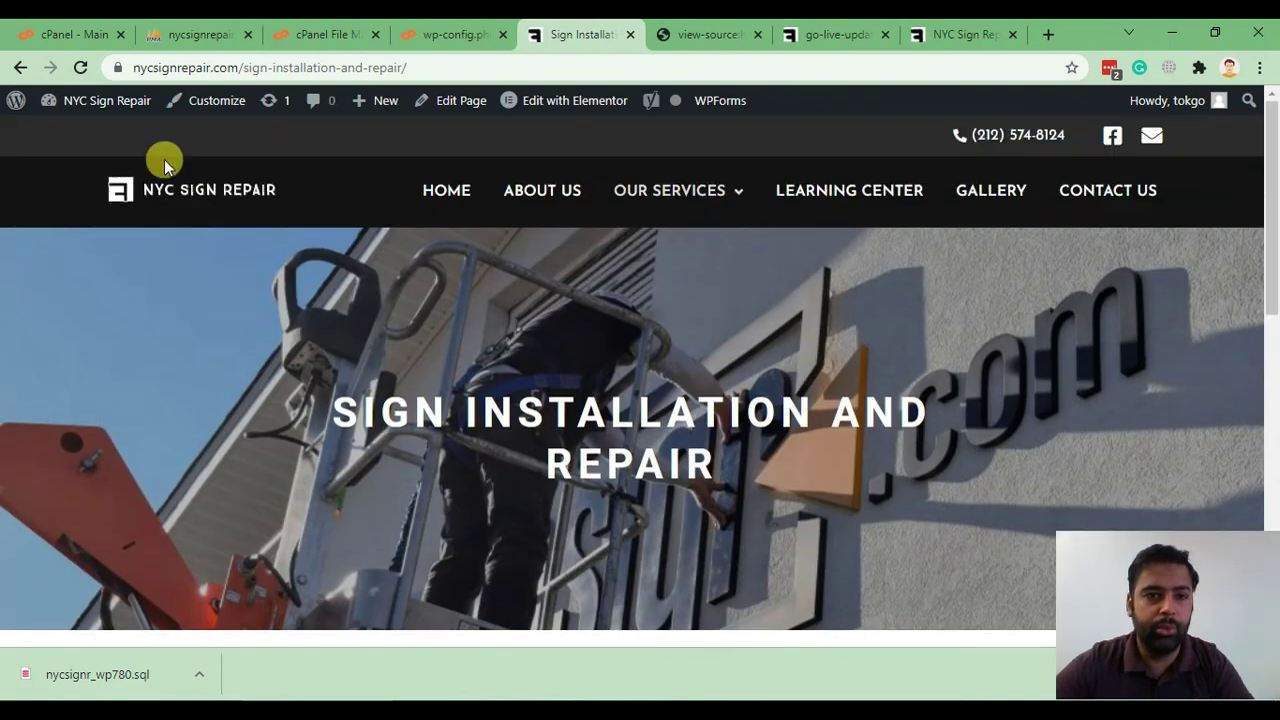
{"action": "left_click", "coordinate": [275, 67]}
{"action": "key", "text": "ctrl+c"}
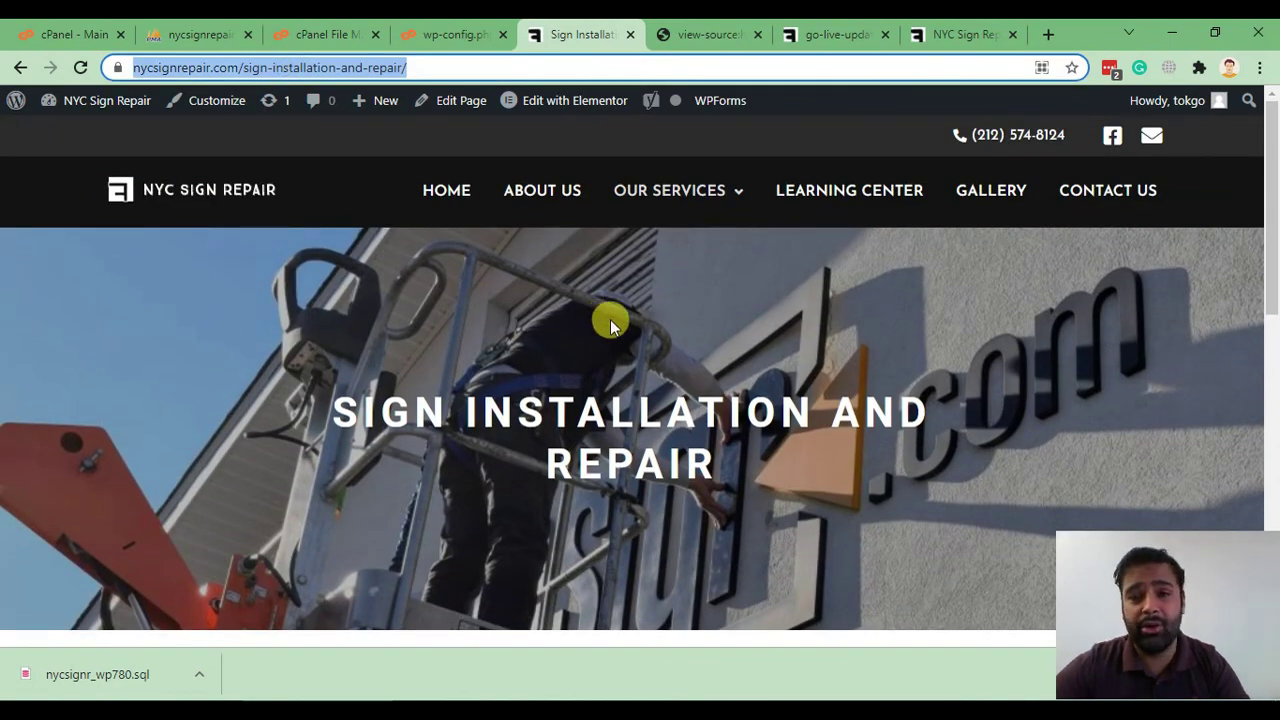
{"action": "left_click", "coordinate": [1259, 67]}
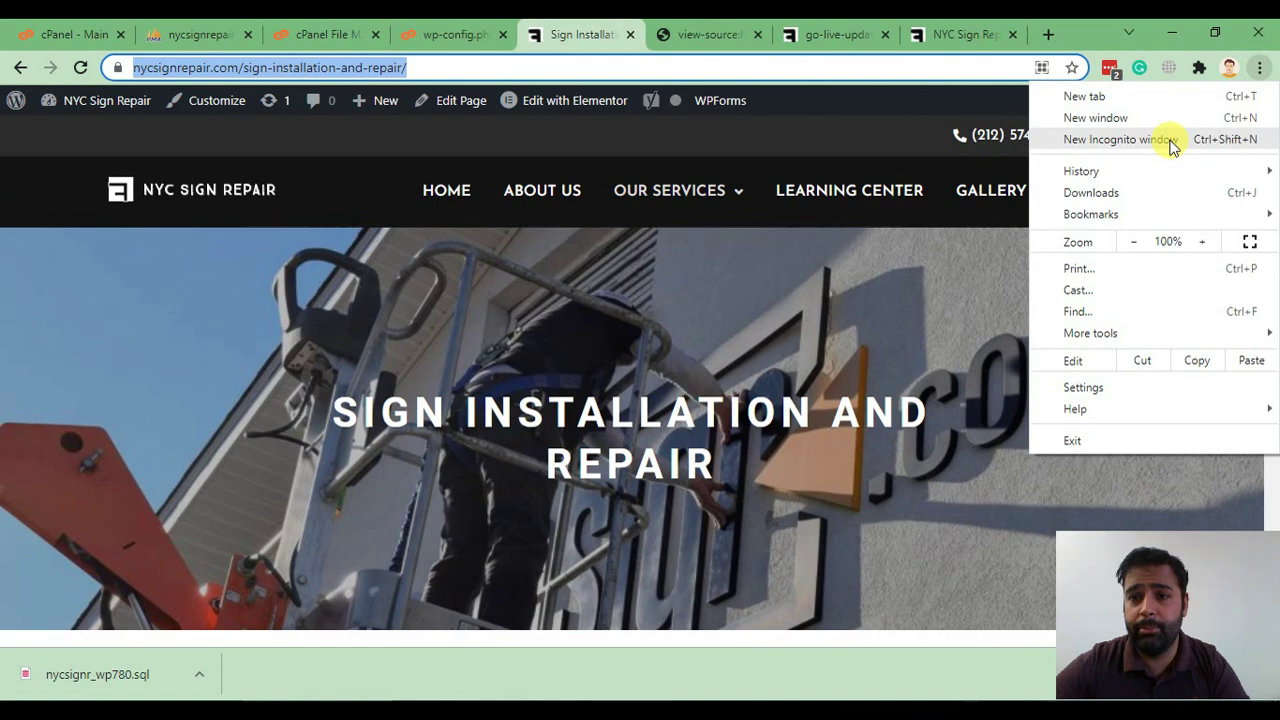
{"action": "left_click", "coordinate": [1174, 142]}
{"action": "key", "text": "ctrl+v"}
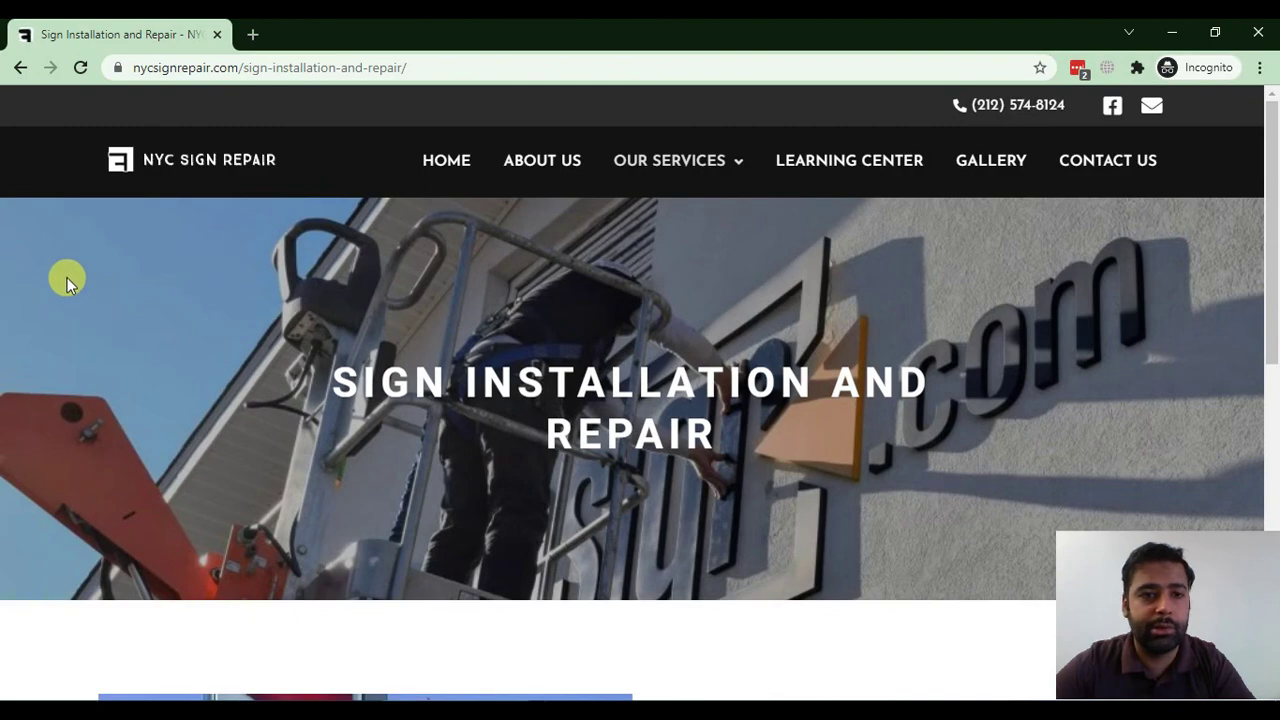
{"action": "scroll", "coordinate": [47, 241], "scroll_direction": "down", "scroll_amount": 4}
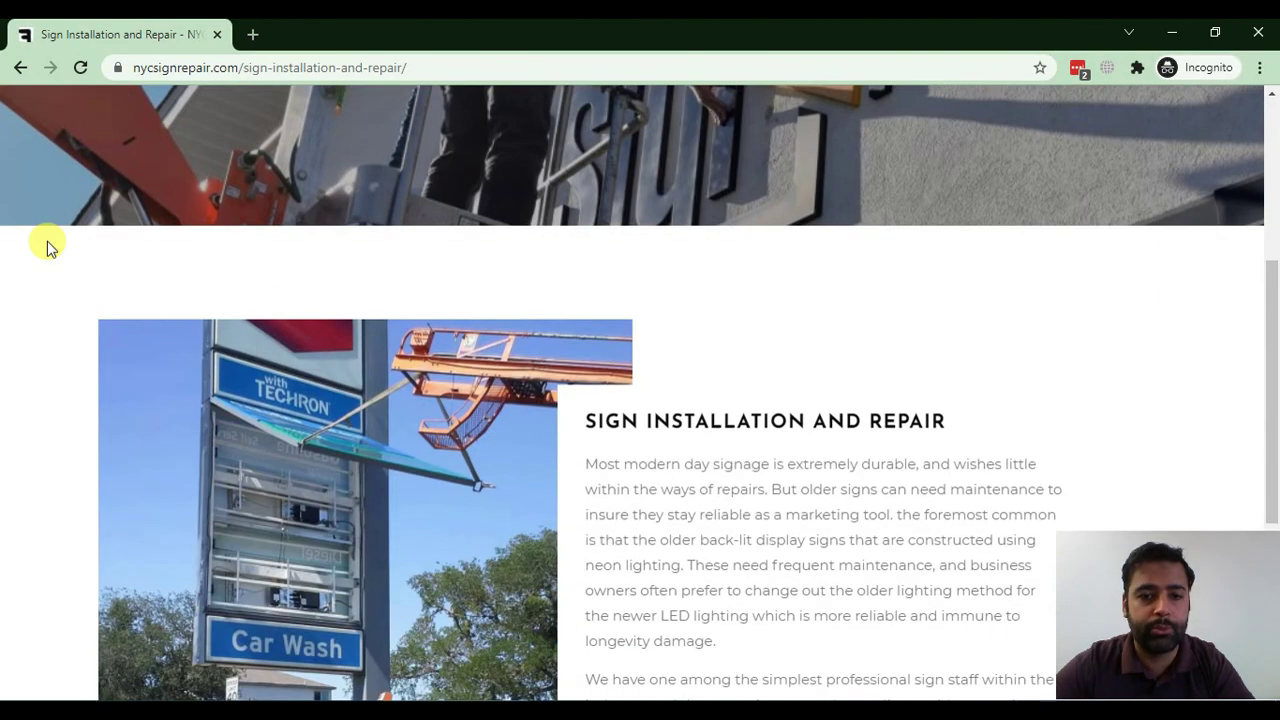
{"action": "scroll", "coordinate": [47, 245], "scroll_direction": "down", "scroll_amount": 4}
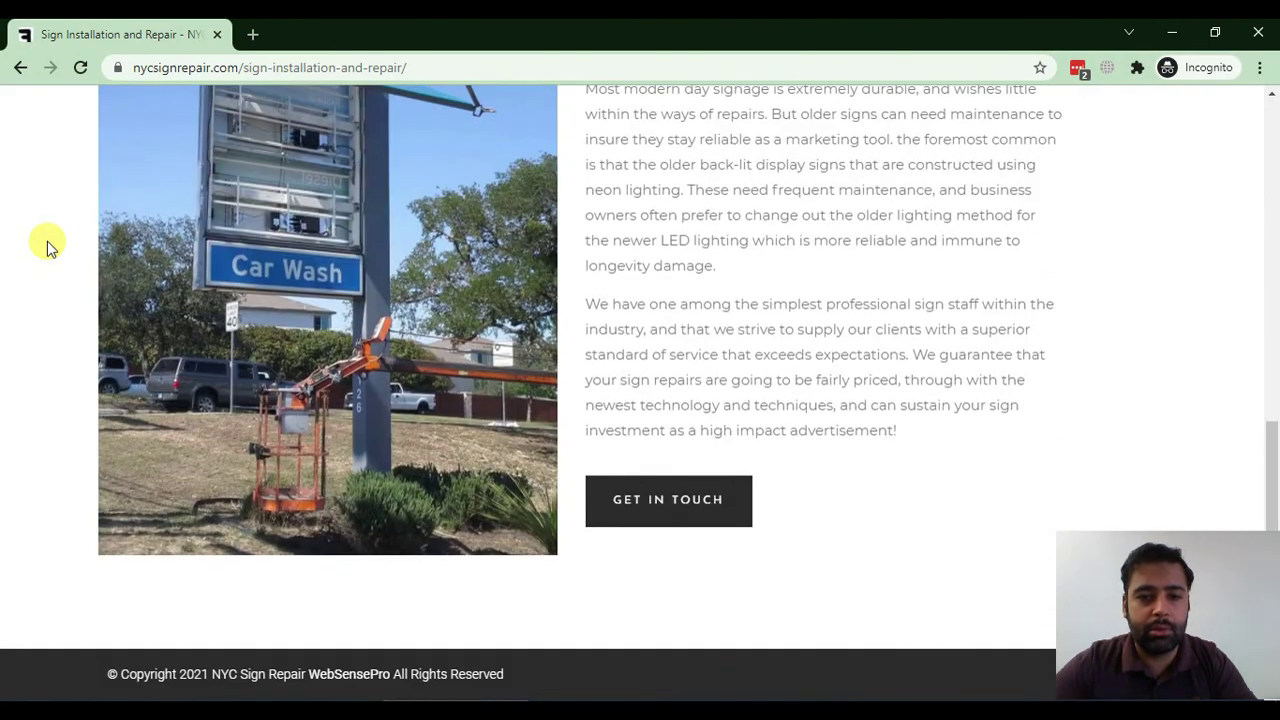
{"action": "scroll", "coordinate": [50, 245], "scroll_direction": "up", "scroll_amount": 8}
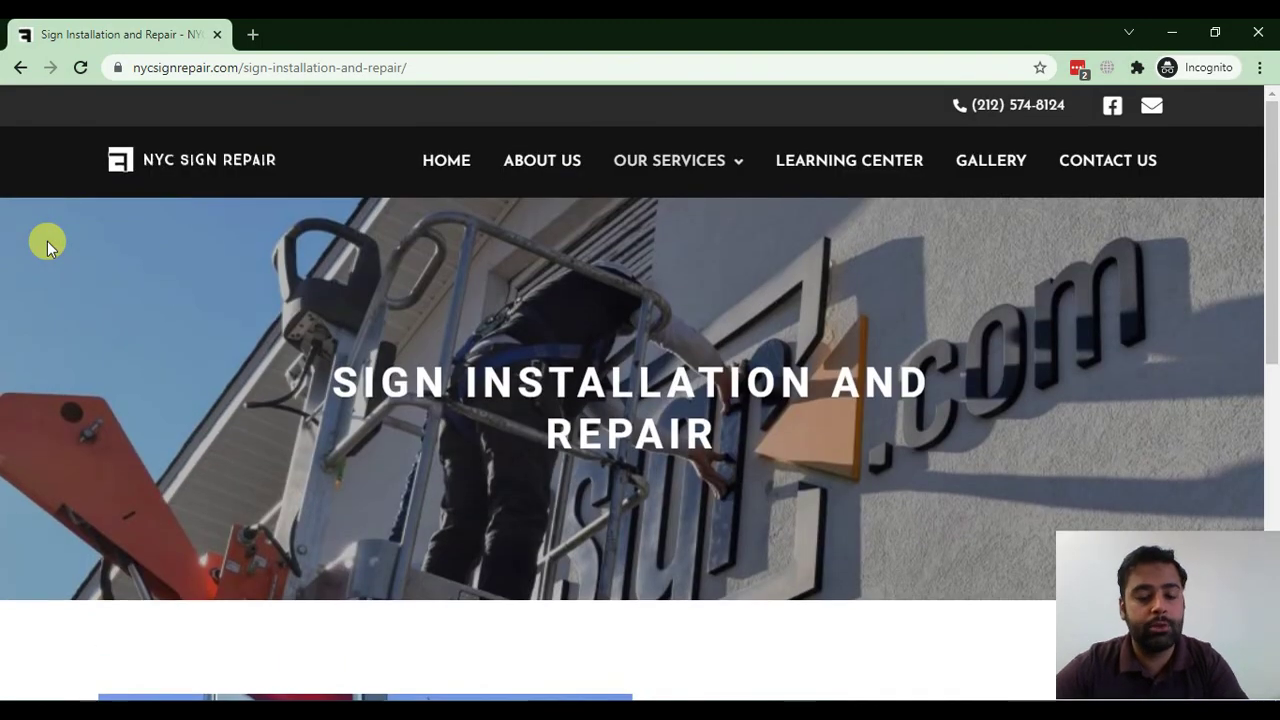
{"action": "key", "text": "ctrl+u"}
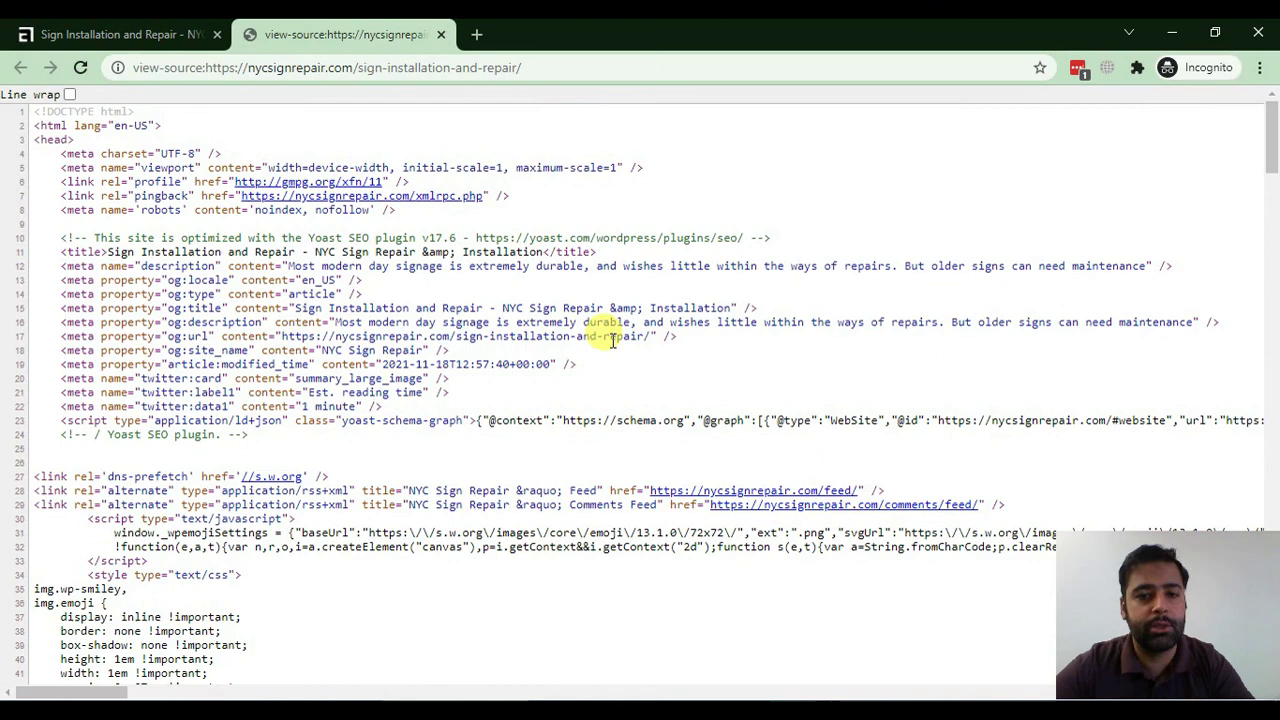
{"action": "key", "text": "ctrl+f"}
{"action": "type", "text": "s"}
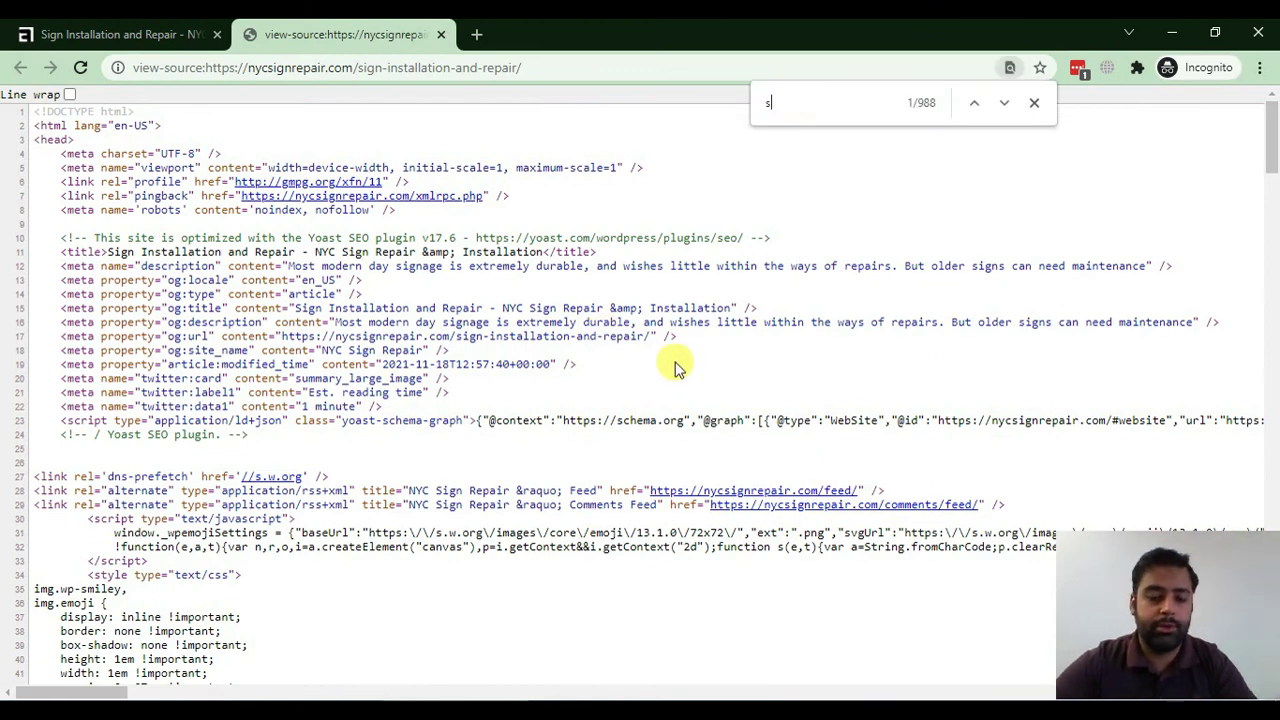
{"action": "key", "text": "BackSpace"}
{"action": "type", "text": "staging"}
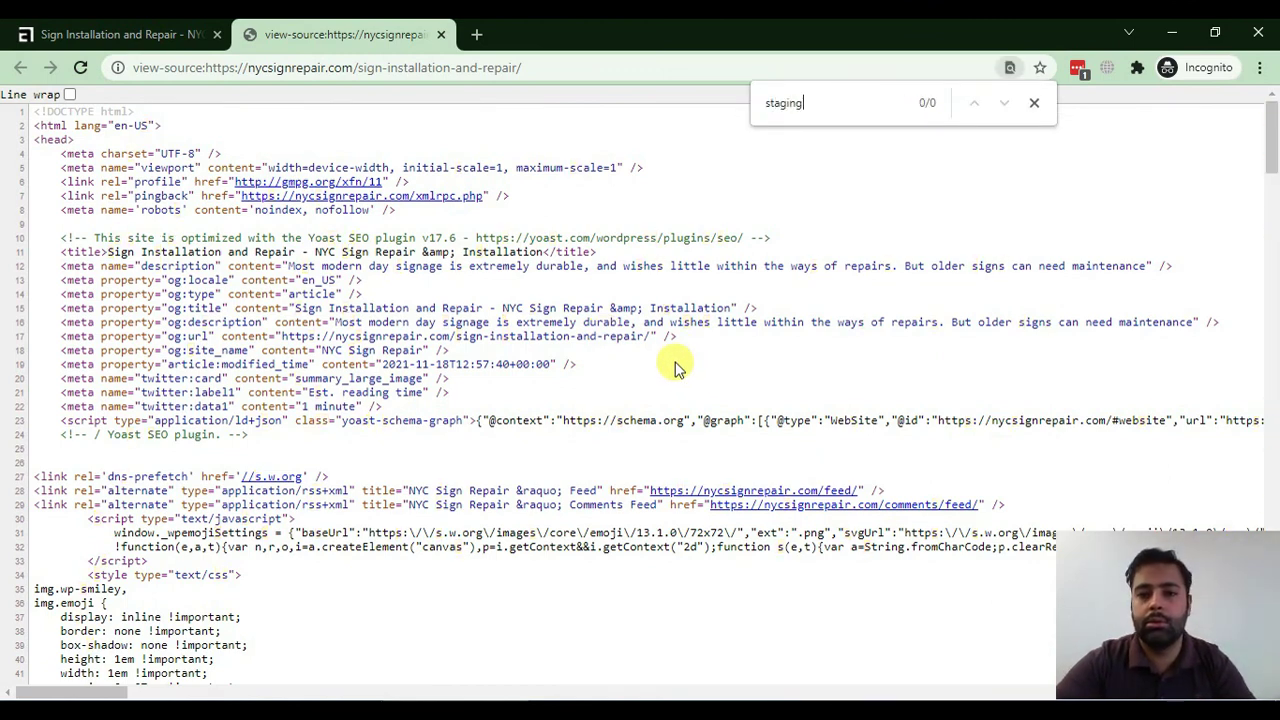
{"action": "left_click", "coordinate": [180, 34]}
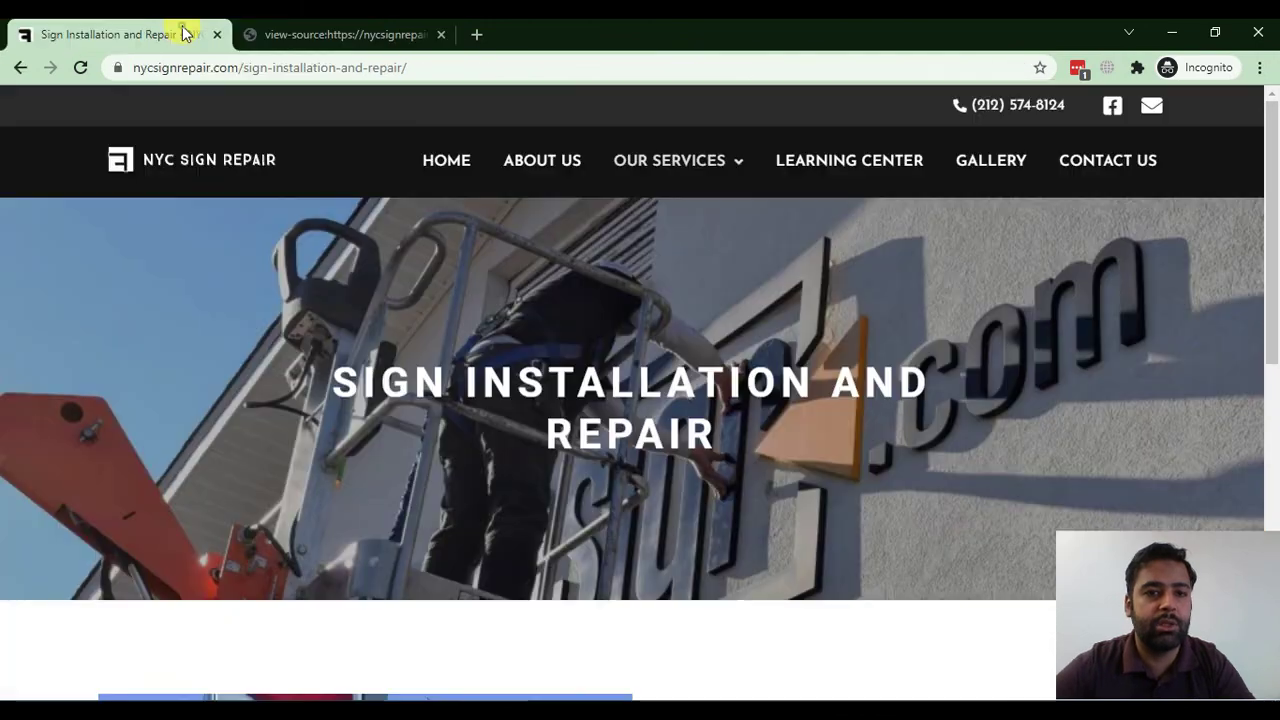
{"action": "left_click", "coordinate": [1256, 34]}
{"action": "left_click", "coordinate": [523, 391]}
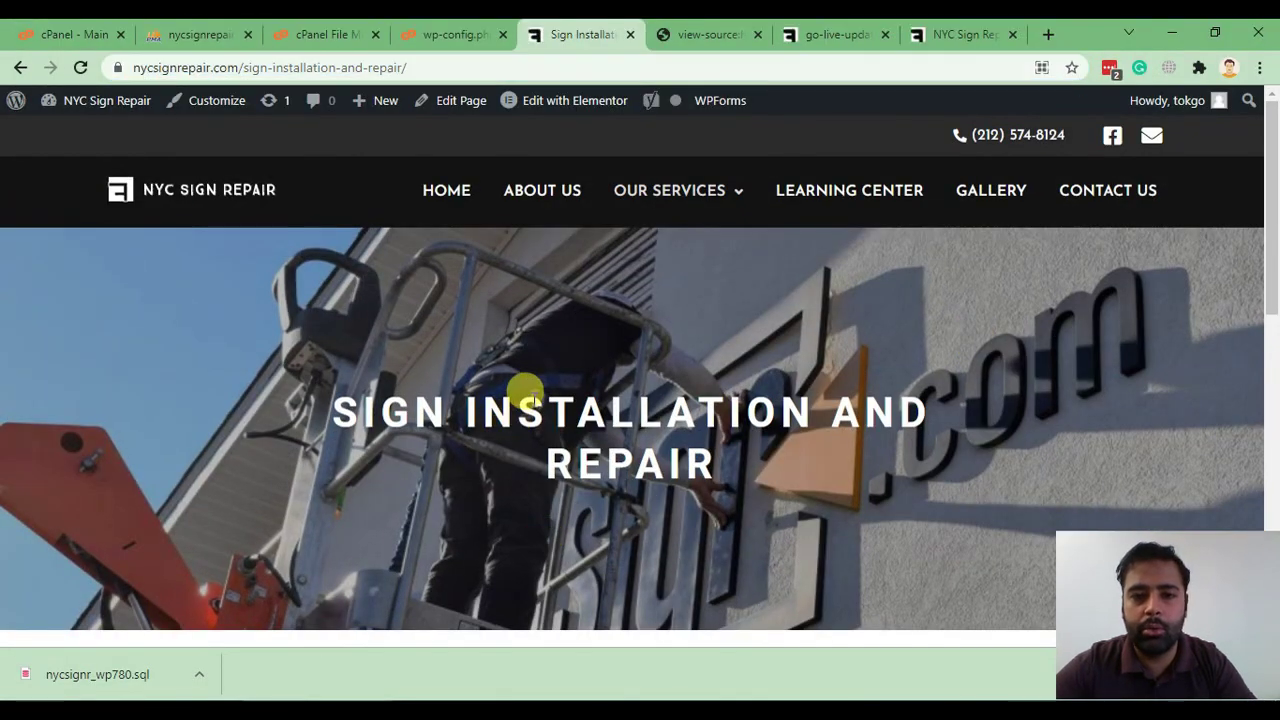
{"action": "scroll", "coordinate": [526, 355], "scroll_direction": "down", "scroll_amount": 10}
{"action": "scroll", "coordinate": [561, 419], "scroll_direction": "up", "scroll_amount": 15}
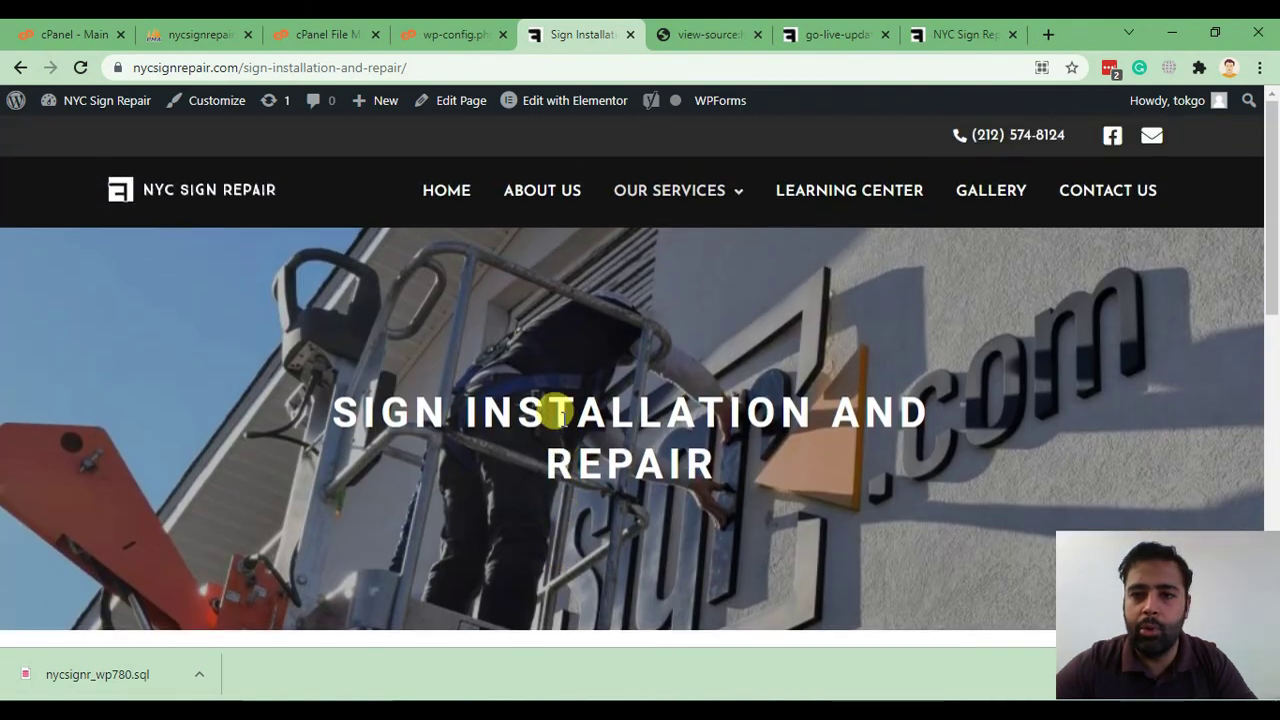